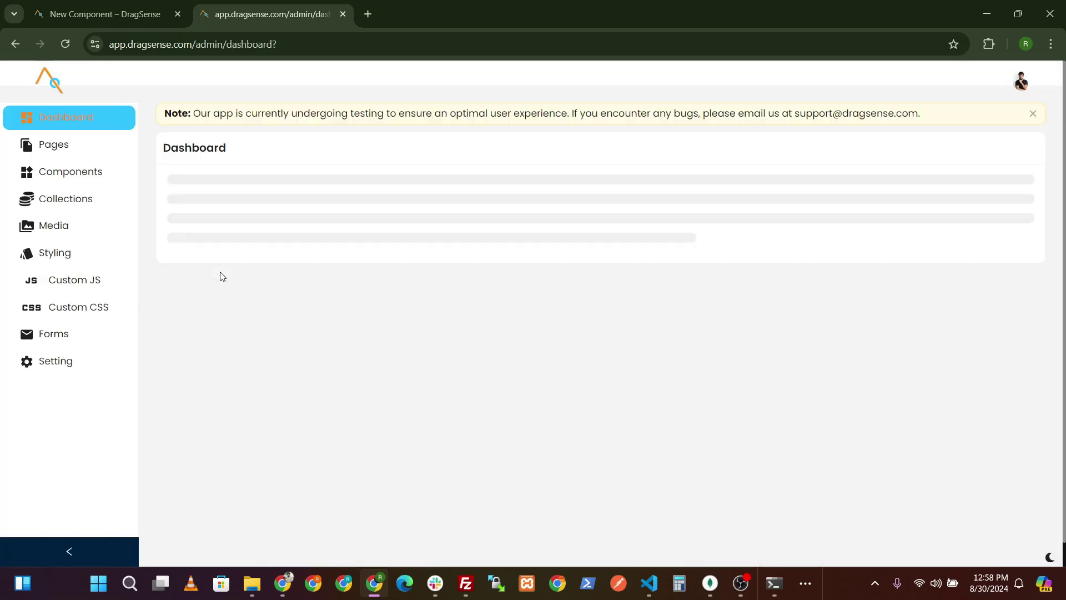
# - Open the Car Listing component's settings and check which collection is attached to it
pyautogui.click(108, 172)
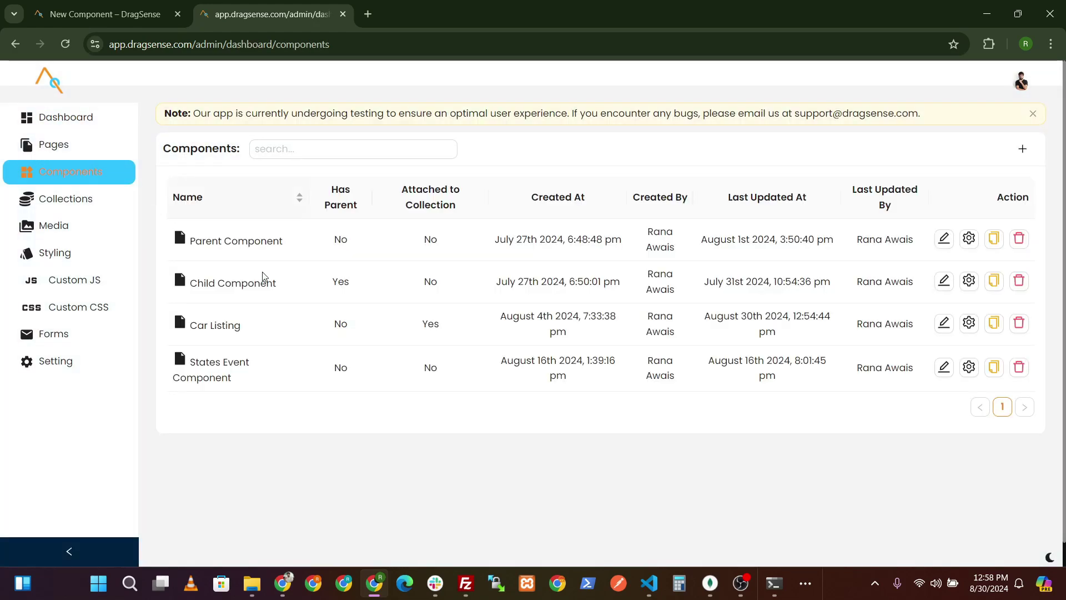
pyautogui.moveTo(193, 326); pyautogui.dragTo(264, 332)
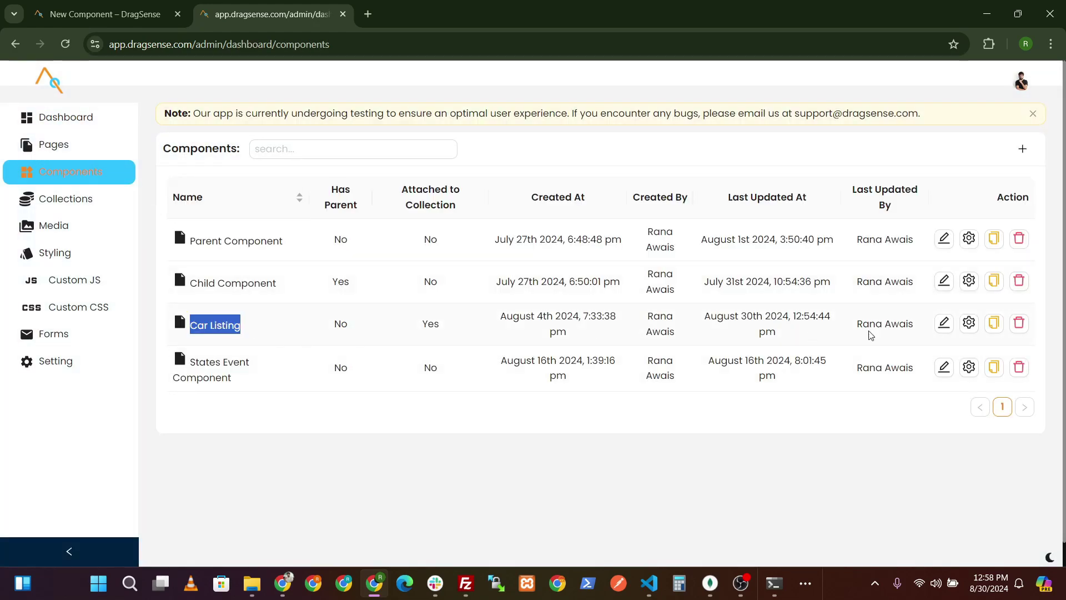
pyautogui.click(944, 322)
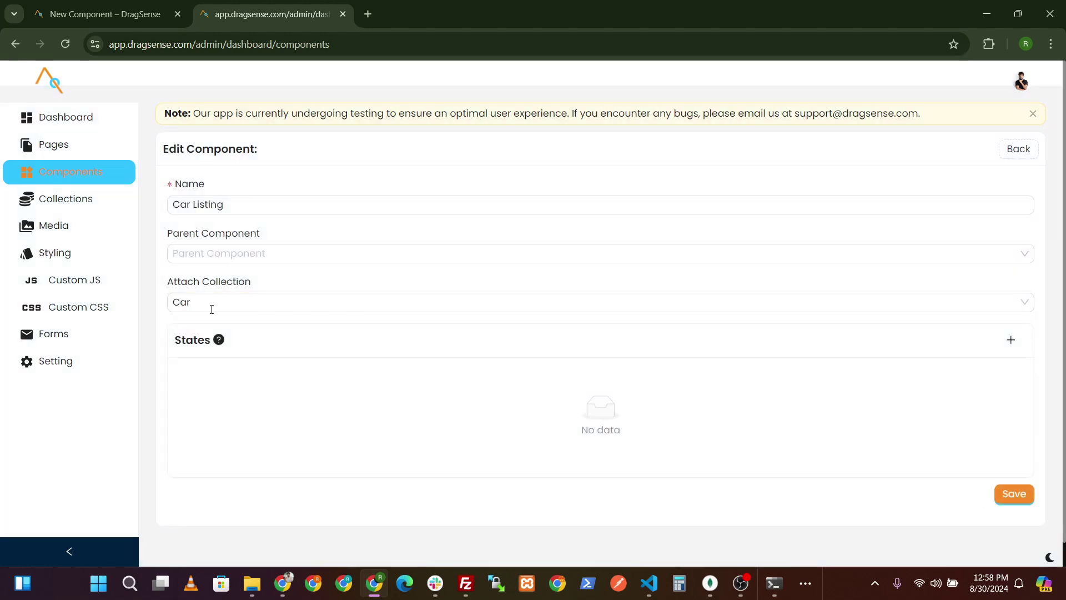
pyautogui.moveTo(168, 282); pyautogui.dragTo(266, 287)
pyautogui.click(244, 282)
# - Review the list of documents stored in the Car collection and close it
pyautogui.click(82, 195)
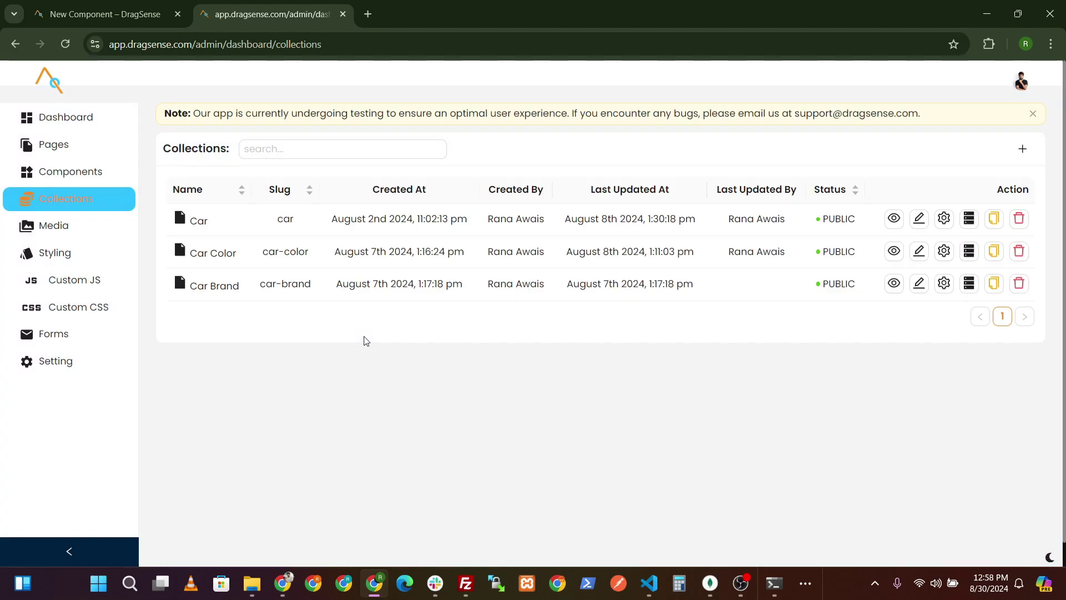
pyautogui.moveTo(204, 219); pyautogui.dragTo(211, 220)
pyautogui.moveTo(437, 222); pyautogui.dragTo(451, 222)
pyautogui.click(969, 218)
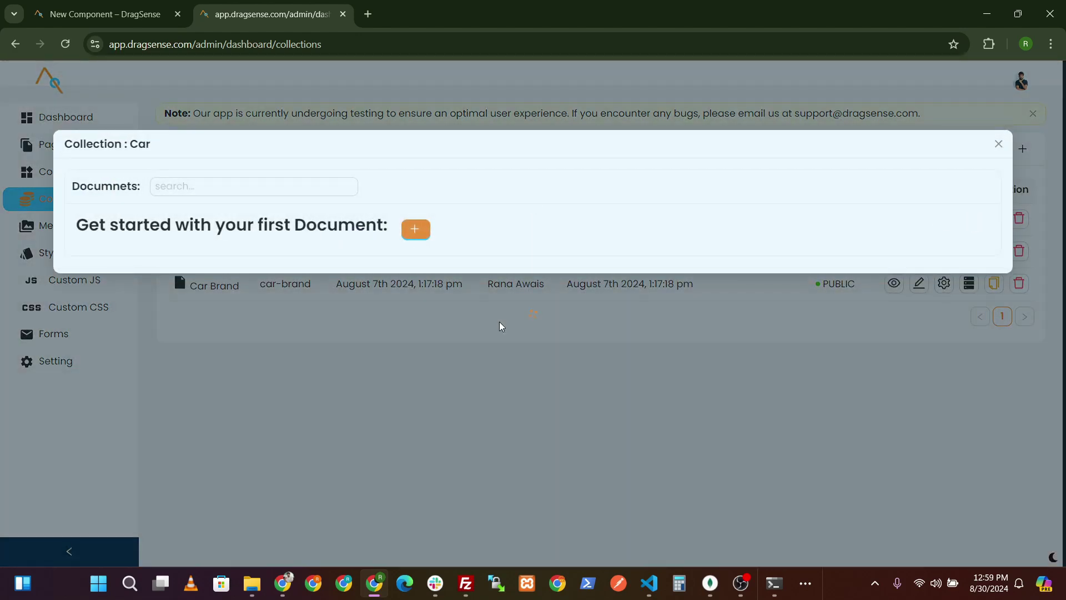
pyautogui.scroll(-1, 673, 333)
pyautogui.scroll(-1, 673, 332)
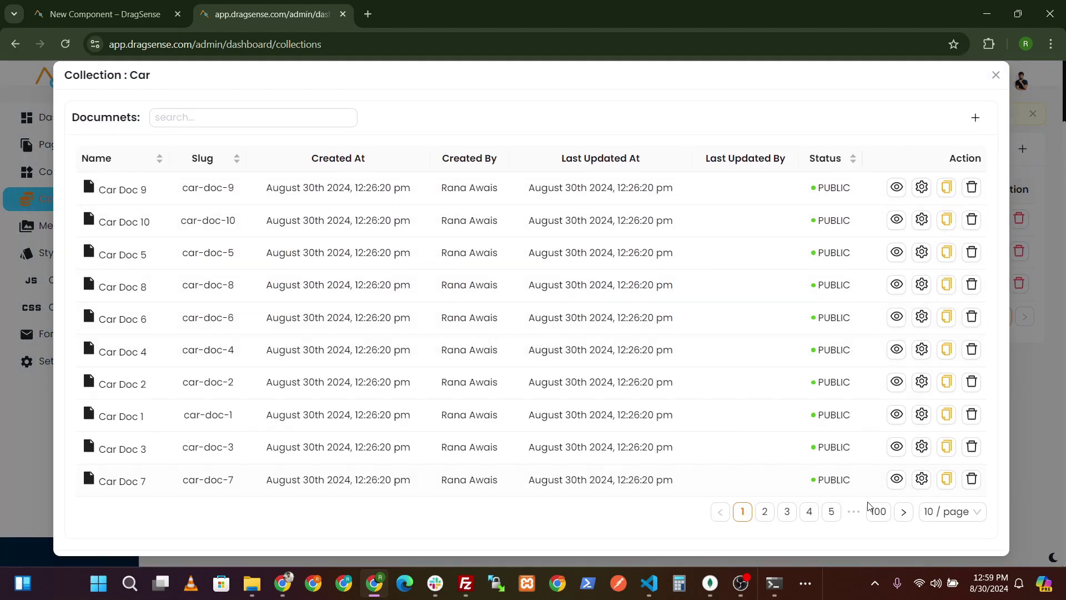
pyautogui.scroll(2, 674, 241)
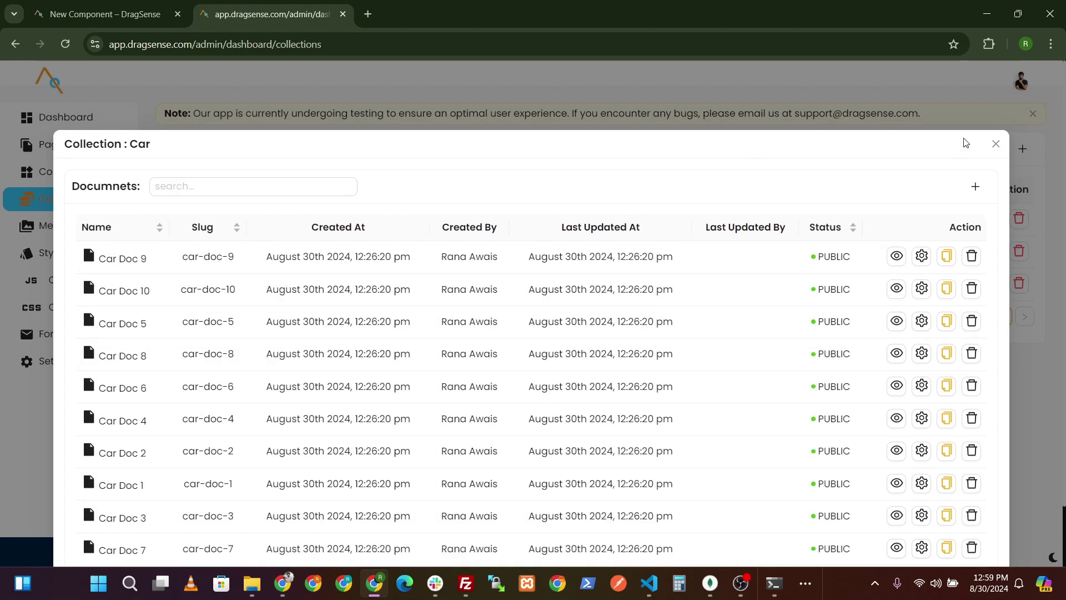
pyautogui.click(996, 145)
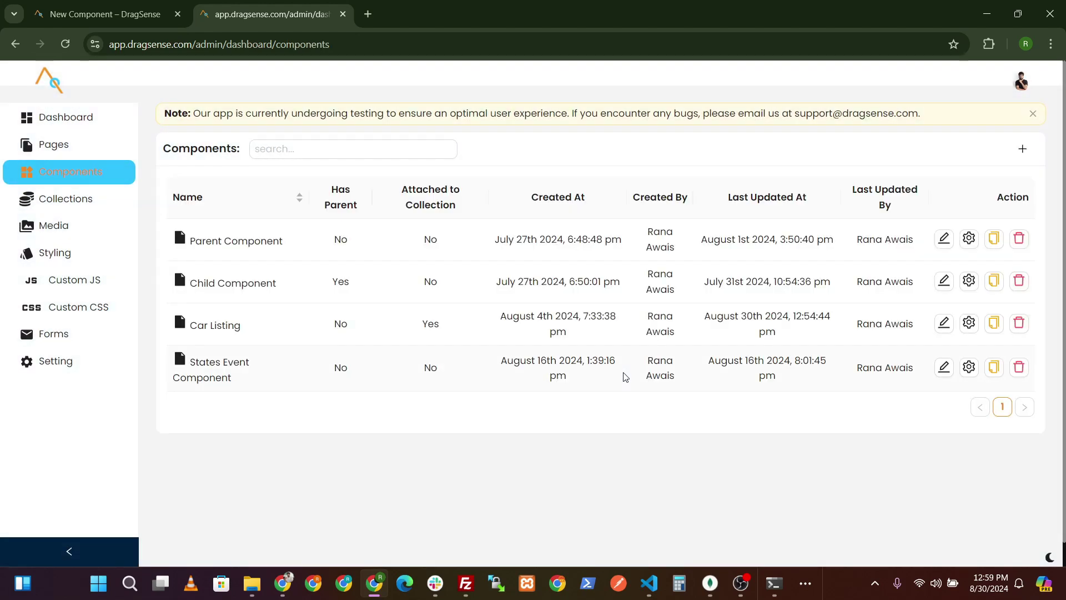
# - Open the Car Listing component in the Autocode Editor and look through its rendered car entries
pyautogui.moveTo(194, 338); pyautogui.dragTo(241, 328)
pyautogui.click(944, 323)
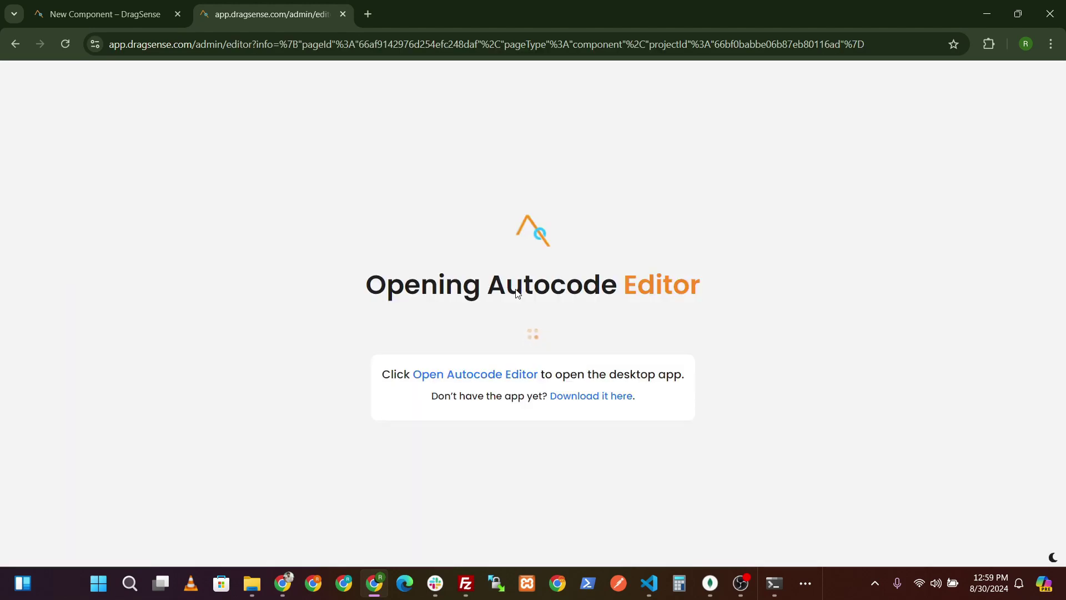
pyautogui.click(590, 179)
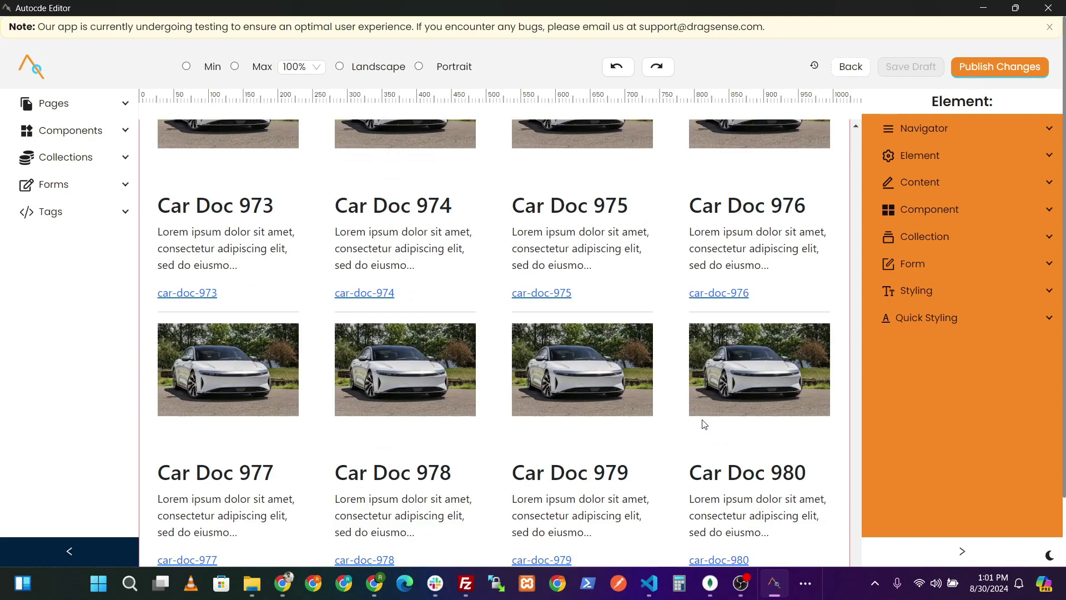
pyautogui.scroll(-20, 704, 425)
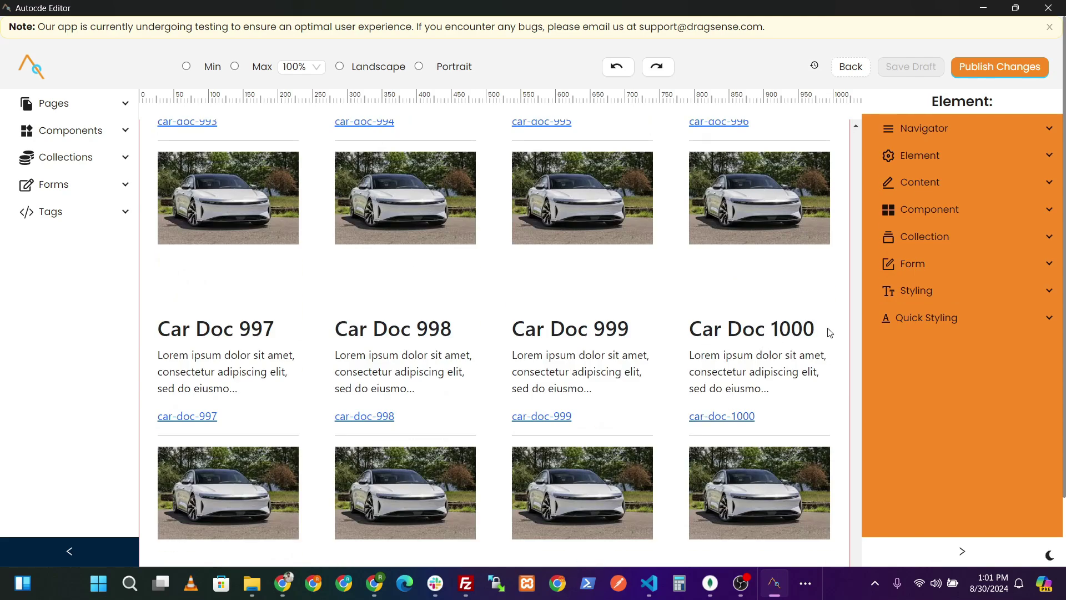
pyautogui.scroll(-3, 836, 473)
pyautogui.moveTo(856, 545); pyautogui.dragTo(845, 48)
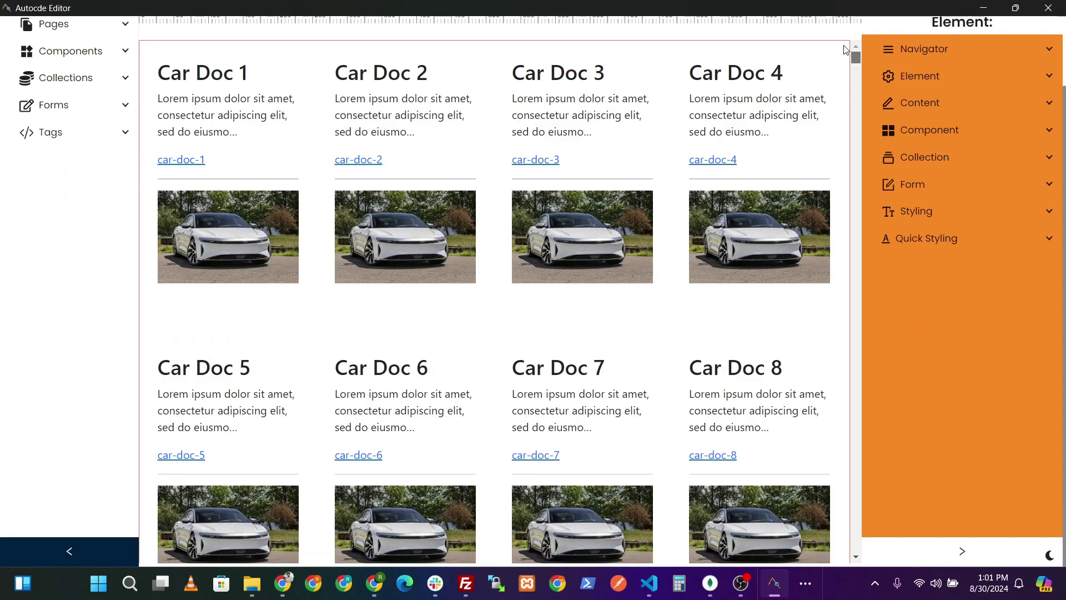
pyautogui.scroll(3, 698, 376)
# - Set the car listing's collection limit to 4 entries and apply the update
pyautogui.click(938, 234)
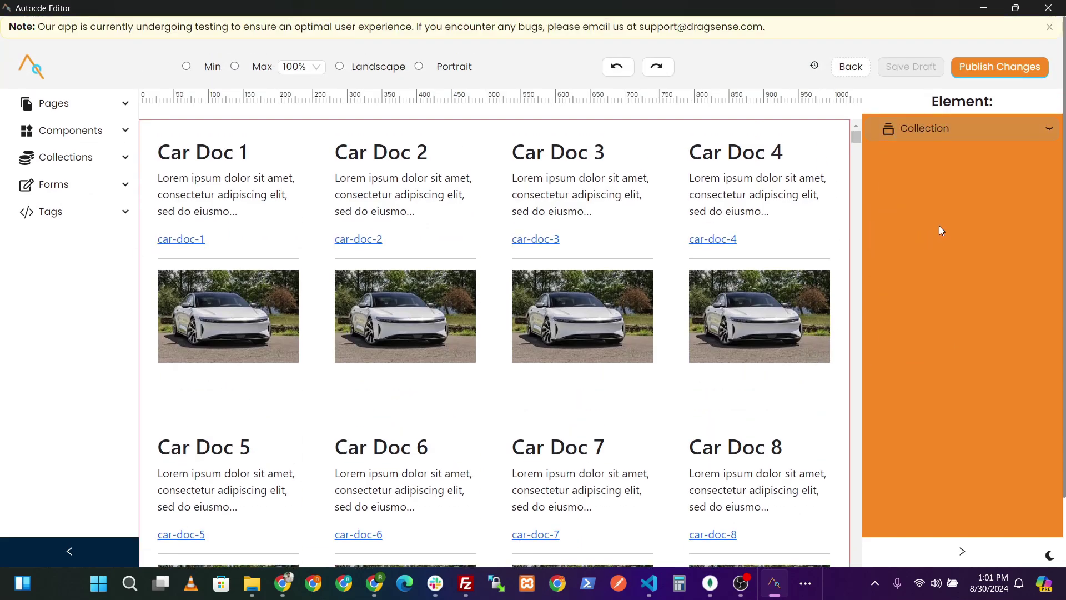
pyautogui.click(200, 151)
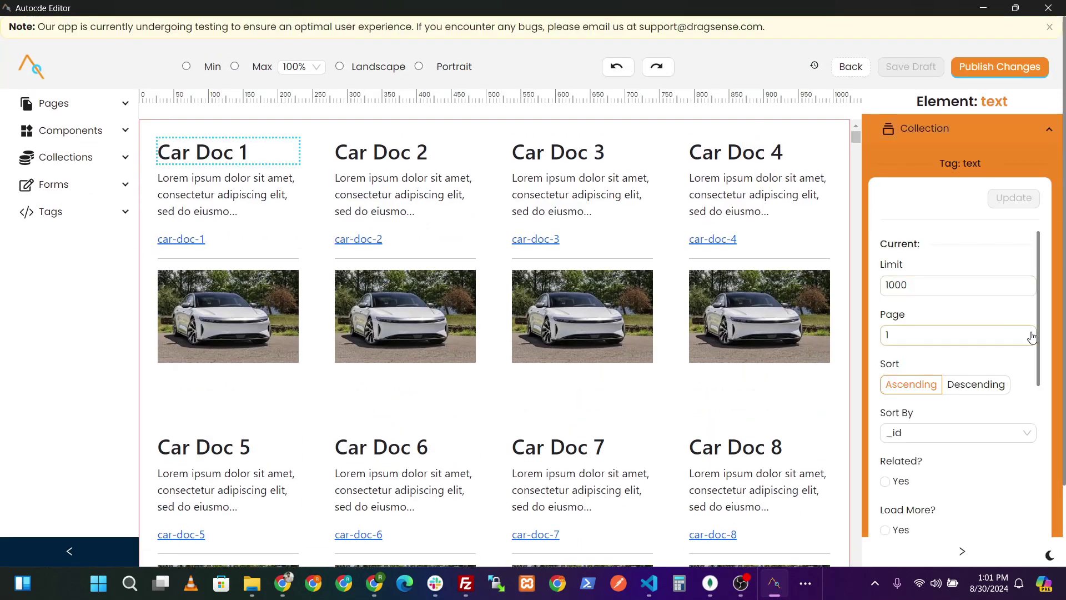
pyautogui.moveTo(933, 285); pyautogui.dragTo(874, 291)
pyautogui.write('4')
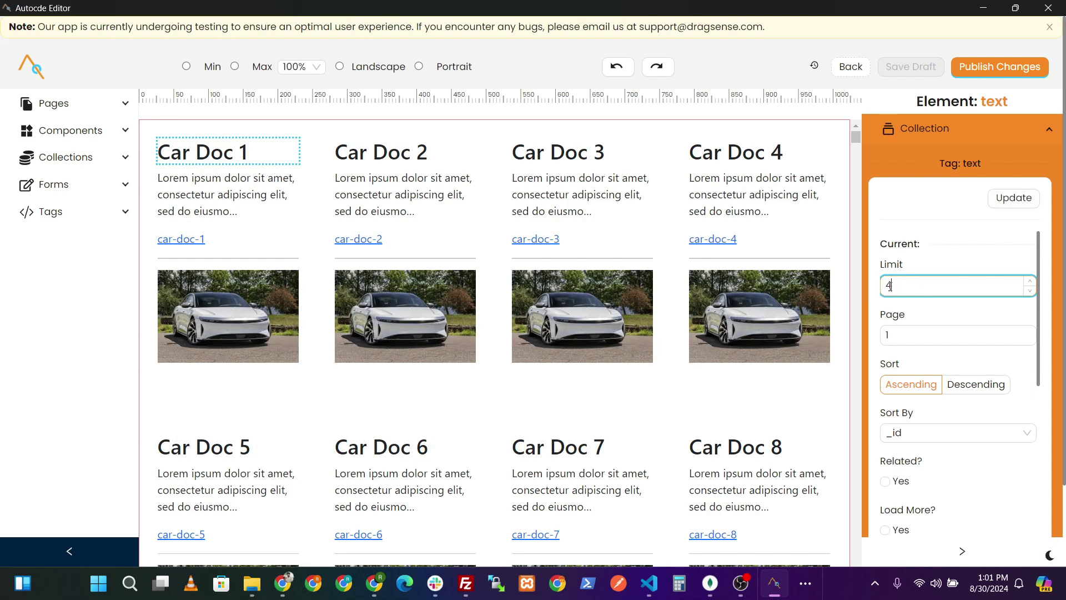
pyautogui.scroll(-3, 967, 442)
pyautogui.scroll(1, 932, 270)
pyautogui.moveTo(920, 279); pyautogui.dragTo(877, 275)
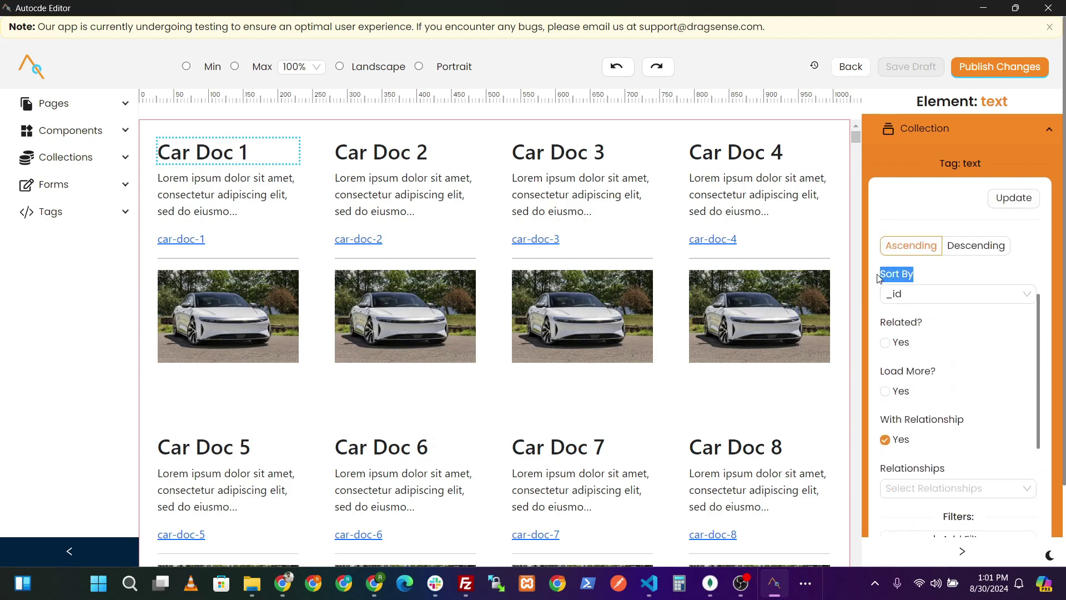
pyautogui.scroll(-5, 1028, 389)
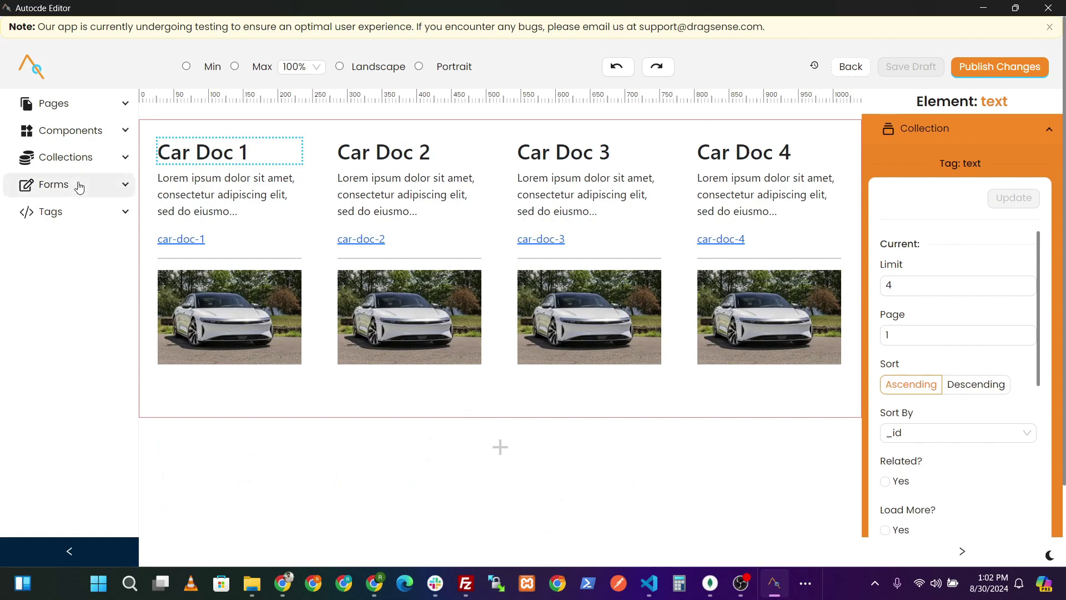
# - Add a div below the car listing and name it Pagination
pyautogui.click(106, 211)
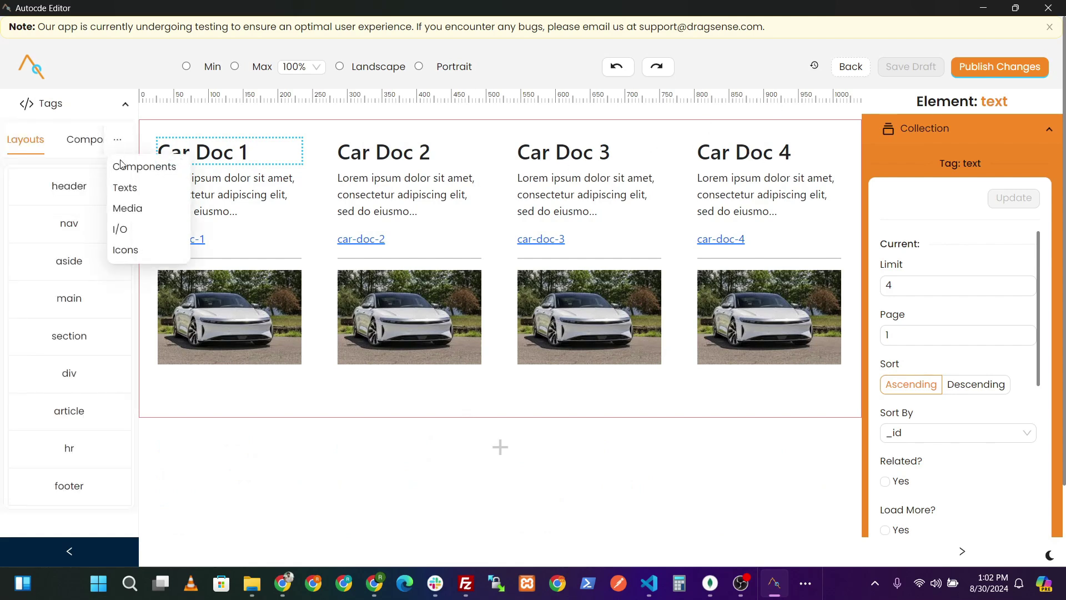
pyautogui.moveTo(54, 375); pyautogui.dragTo(300, 439)
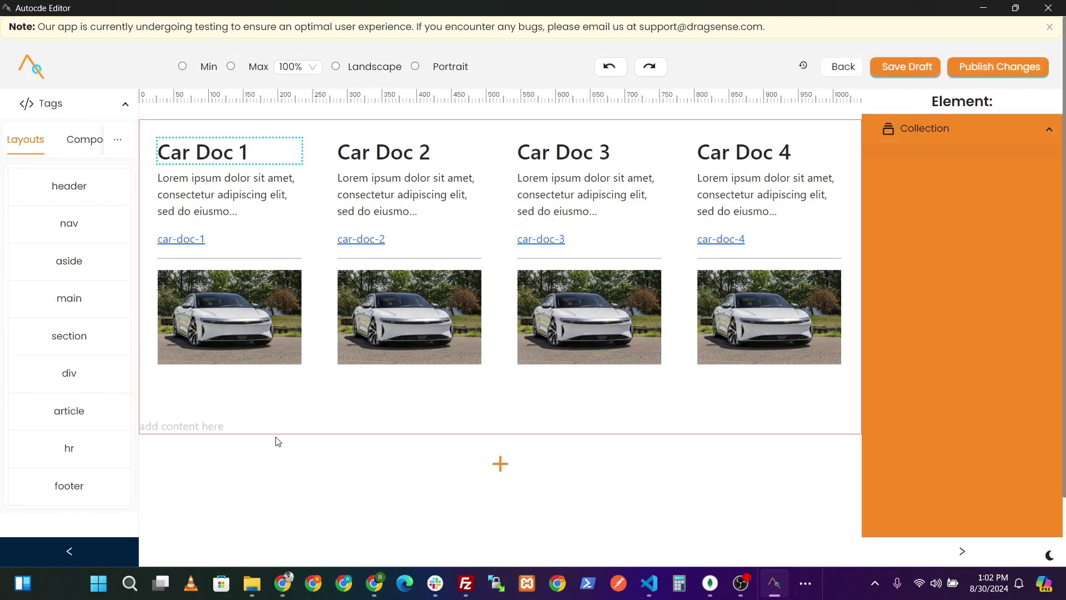
pyautogui.click(293, 453)
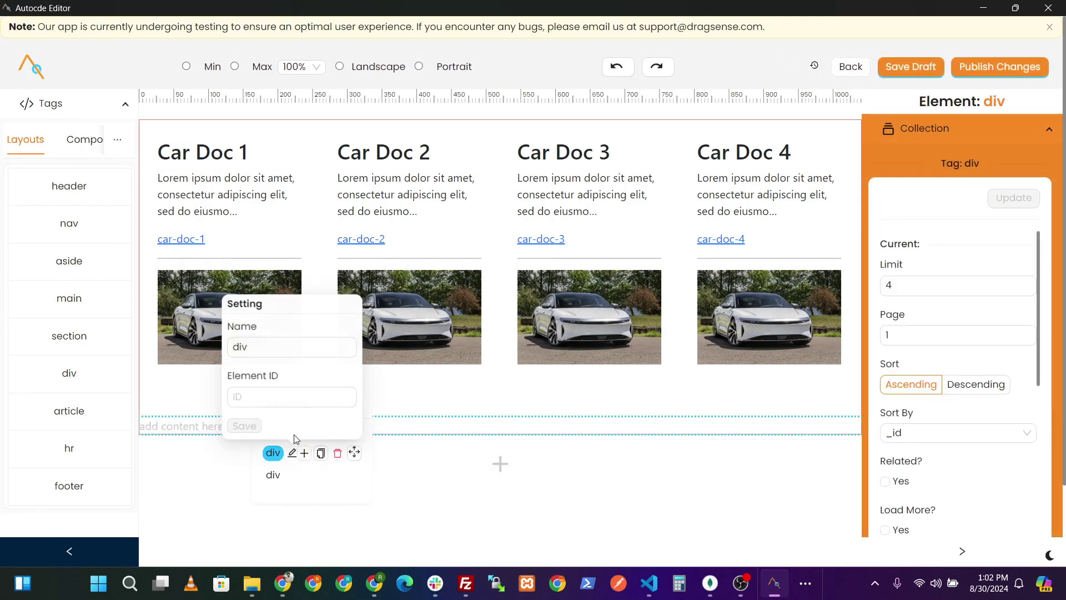
pyautogui.doubleClick(267, 352)
pyautogui.write('Pagination')
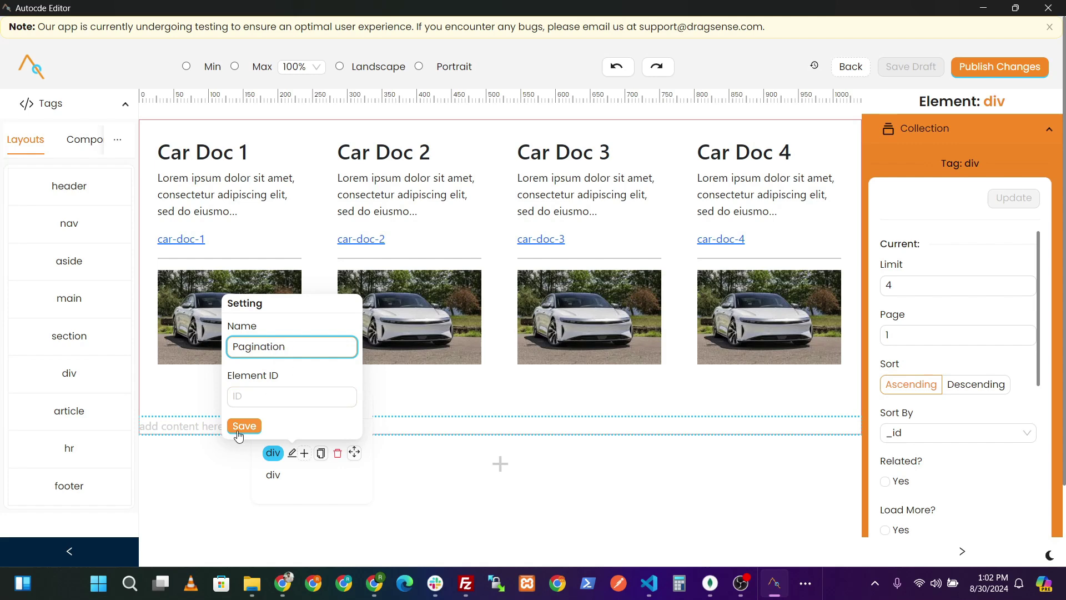
pyautogui.click(245, 426)
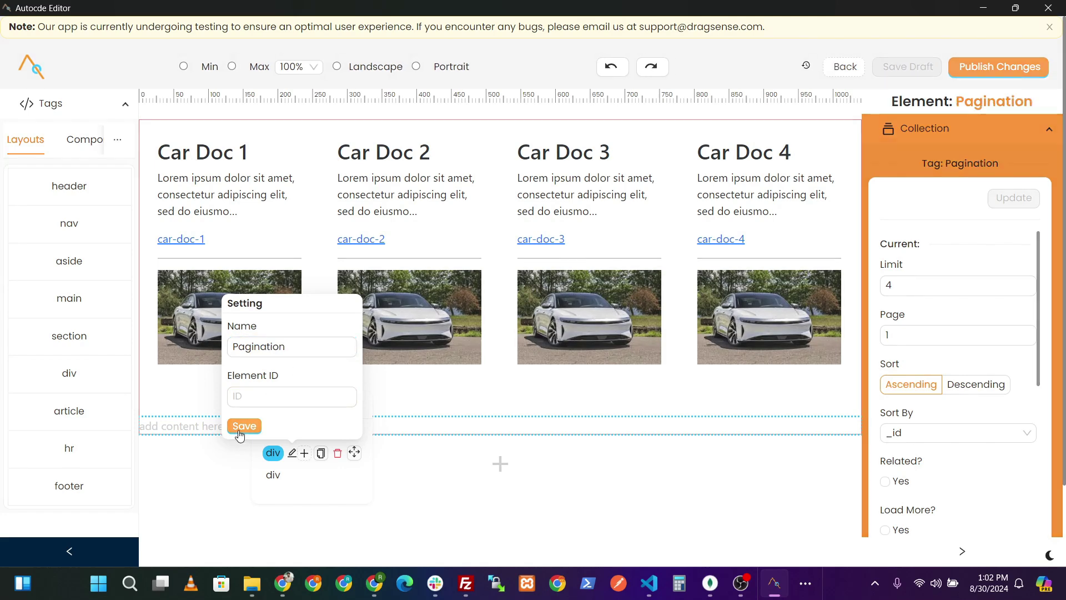
# - Insert a Heading 5 text element inside the Pagination div and name it pageNo
pyautogui.moveTo(118, 148)
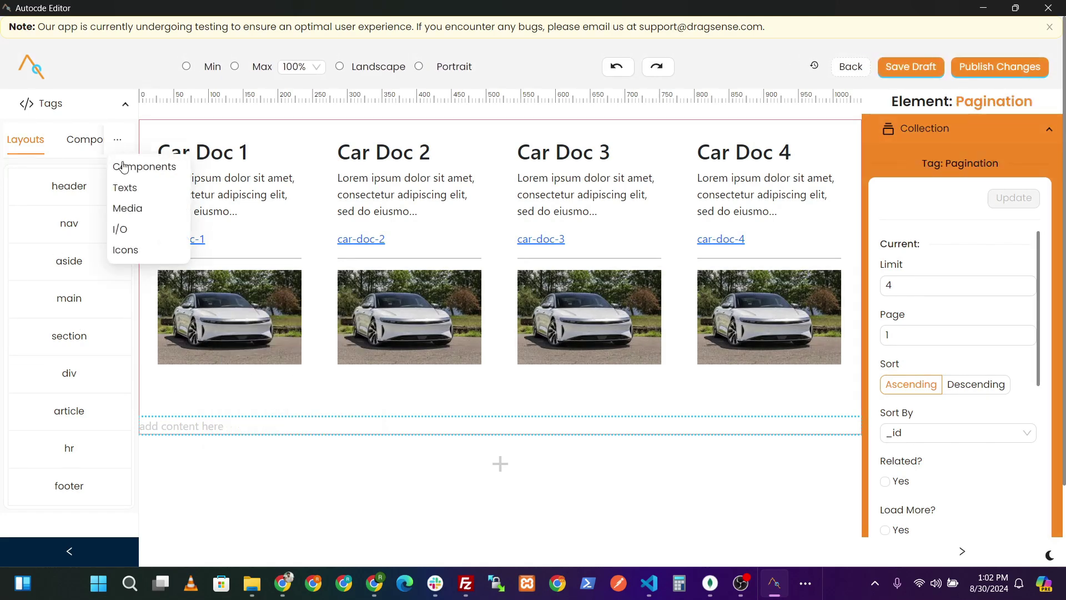
pyautogui.click(125, 187)
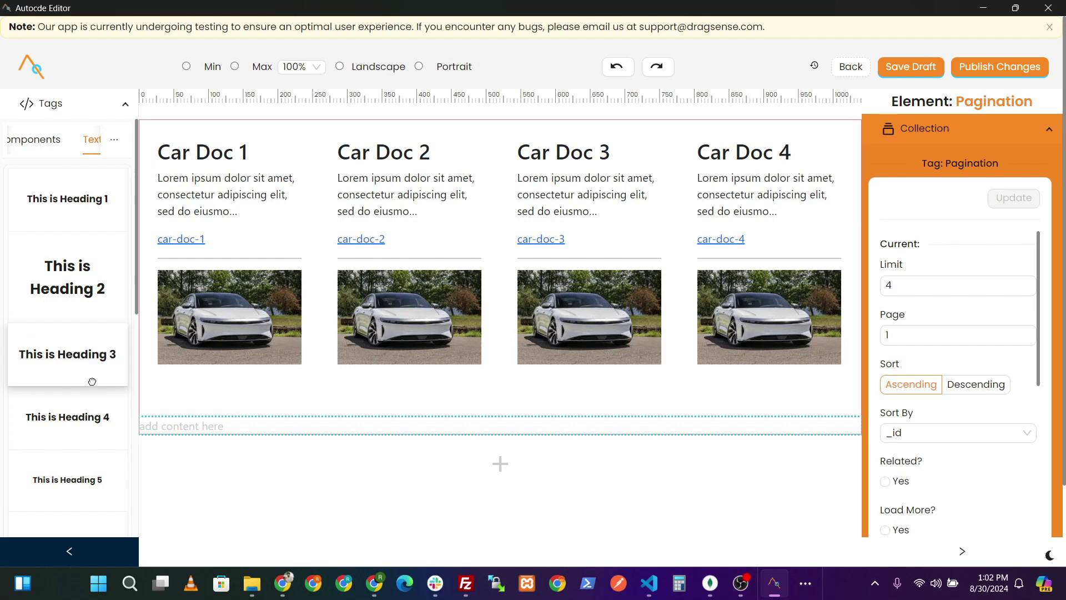
pyautogui.scroll(-1, 92, 382)
pyautogui.moveTo(93, 410); pyautogui.dragTo(213, 432)
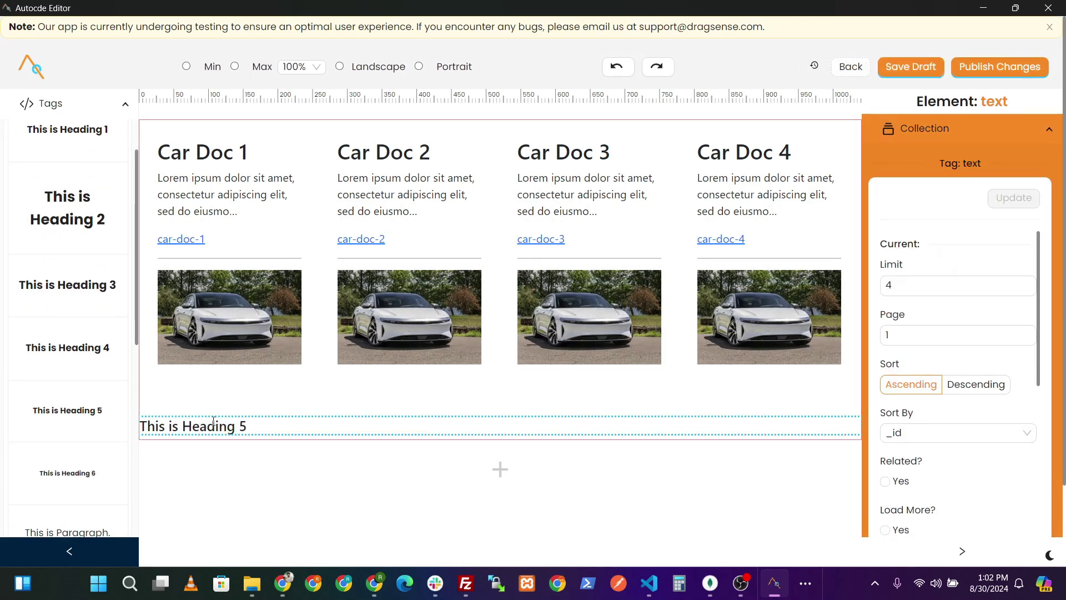
pyautogui.click(213, 421)
pyautogui.click(256, 456)
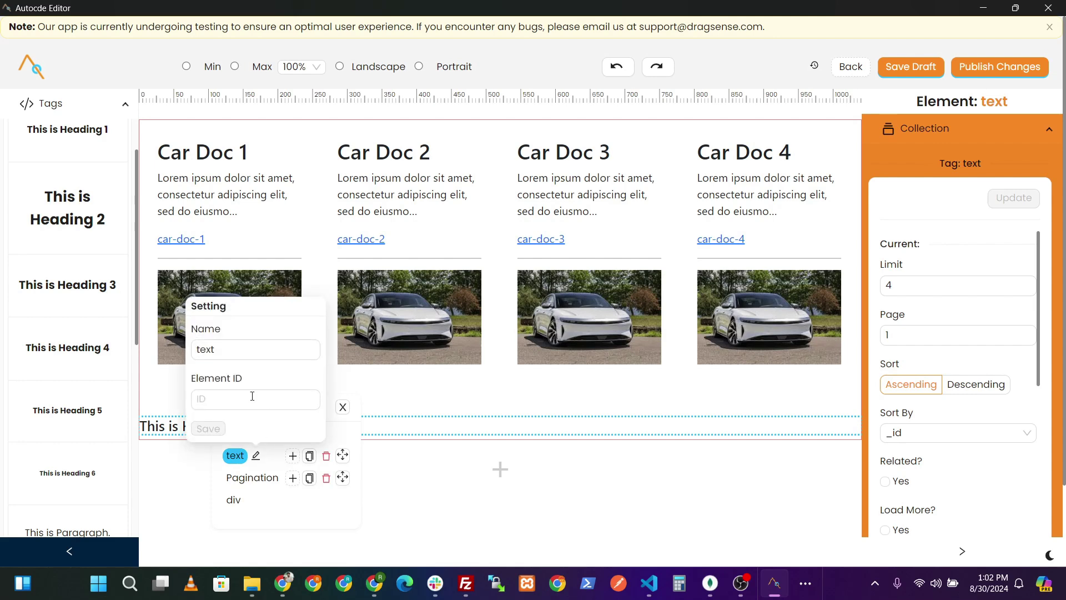
pyautogui.doubleClick(233, 347)
pyautogui.write('pageNo')
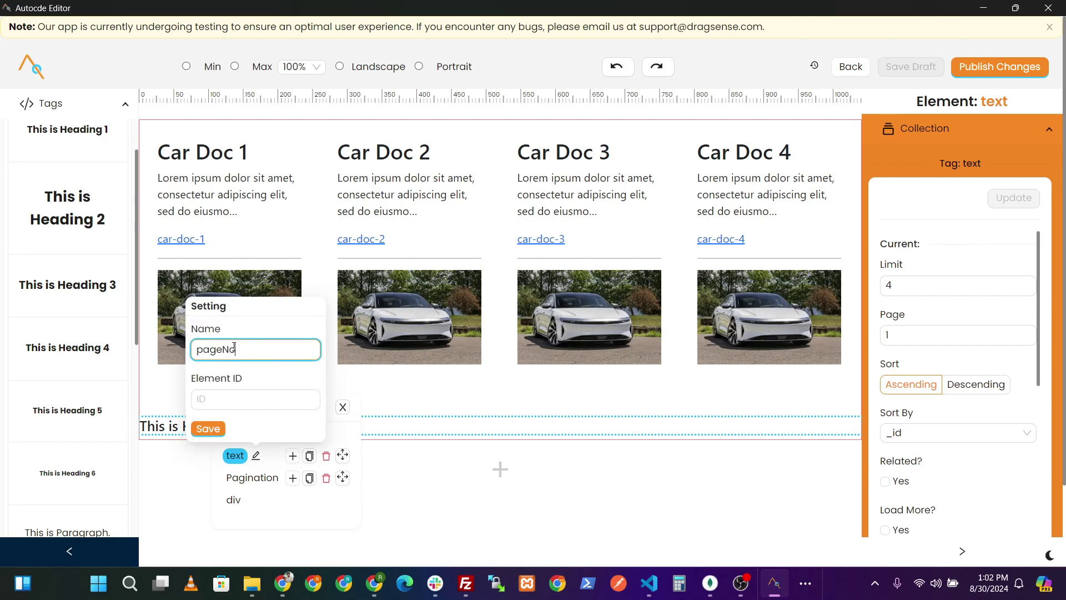
pyautogui.click(208, 428)
# - Map the pageNo heading to COLLECTION / PAGES and set its dynamic value to MAPVALUE
pyautogui.scroll(-2, 952, 91)
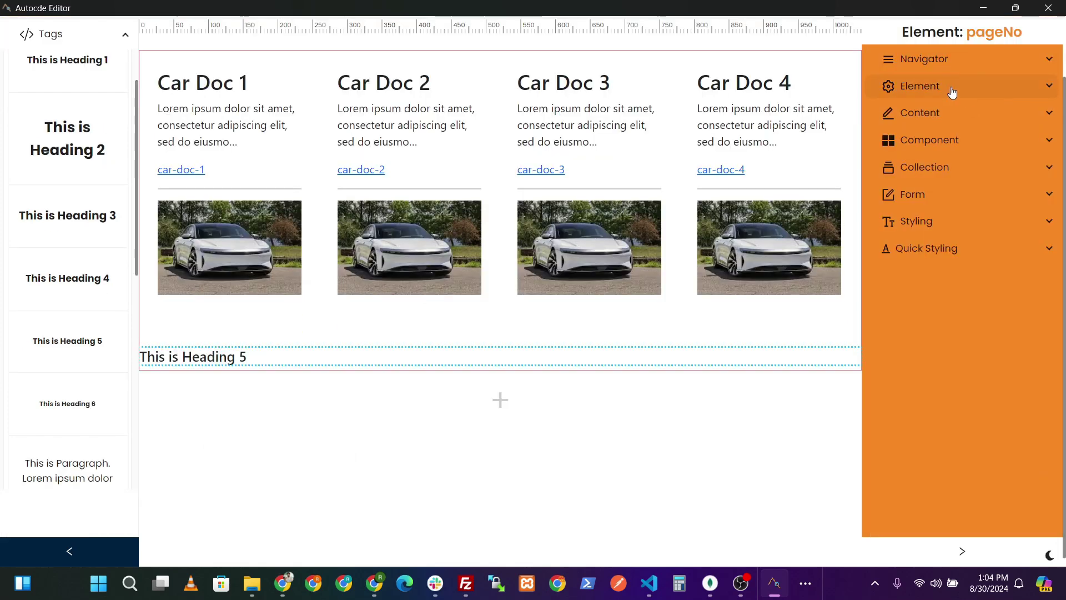
pyautogui.click(941, 114)
pyautogui.click(933, 349)
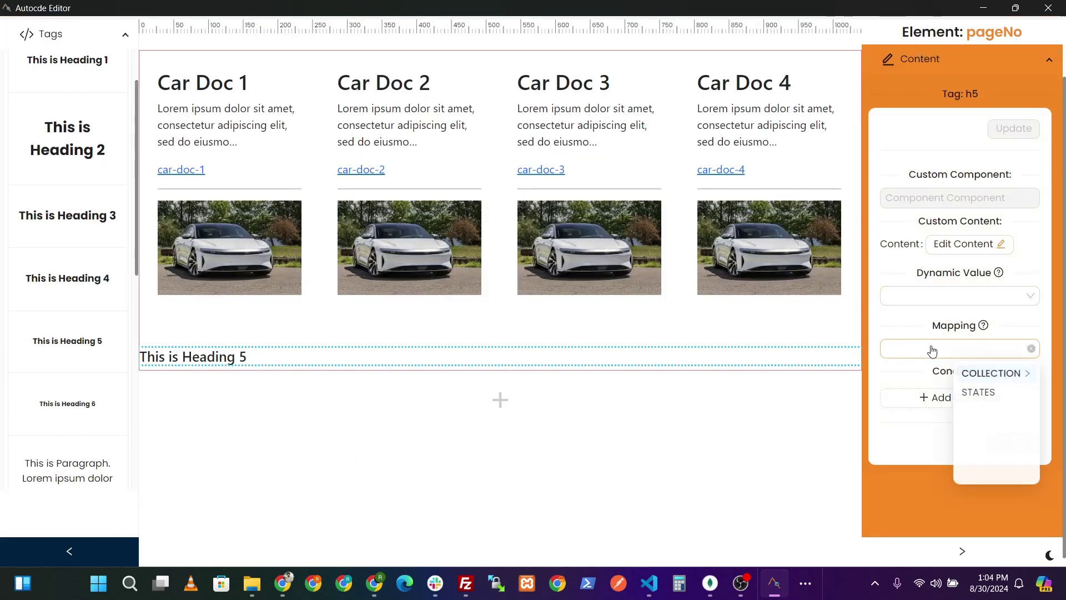
pyautogui.click(1000, 378)
pyautogui.click(1000, 412)
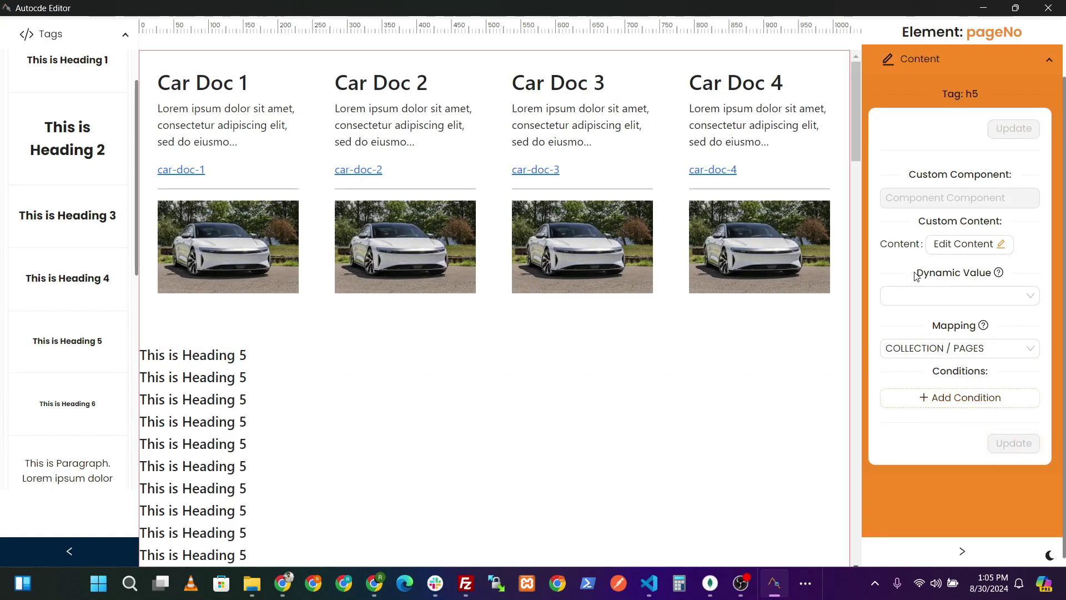
pyautogui.click(954, 296)
pyautogui.click(944, 358)
pyautogui.click(1014, 443)
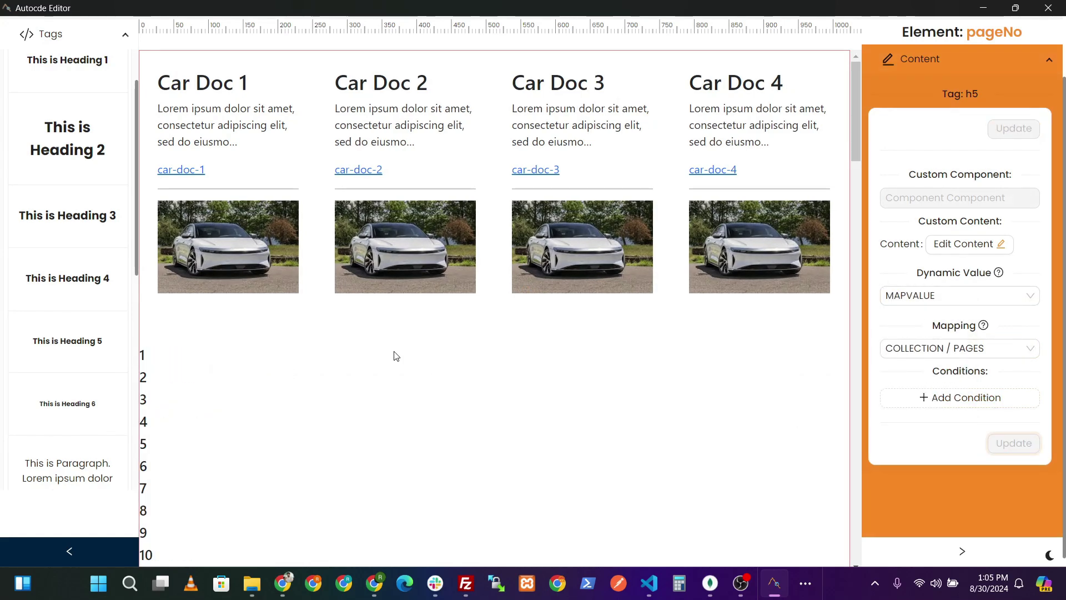
# - Set the Pagination div's display style to flex
pyautogui.rightClick(359, 341)
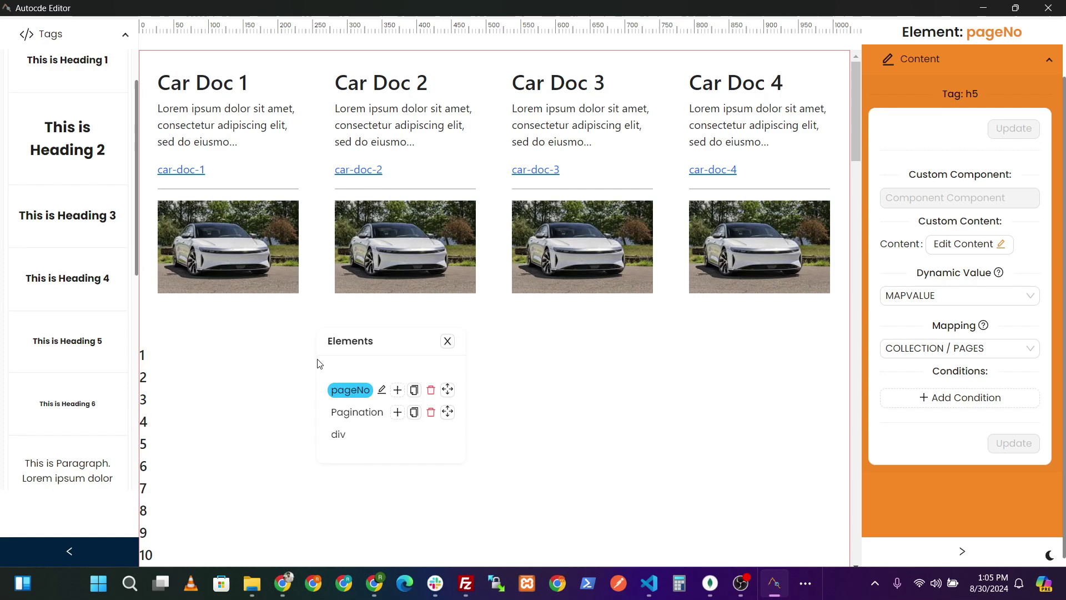
pyautogui.click(362, 412)
pyautogui.click(950, 60)
pyautogui.click(922, 221)
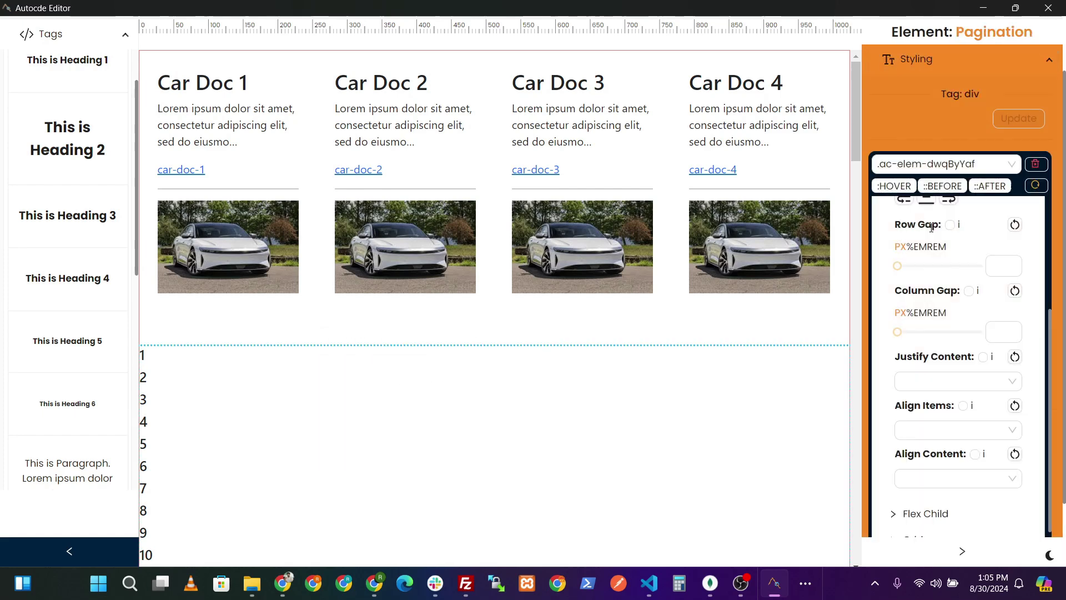
pyautogui.scroll(3, 939, 294)
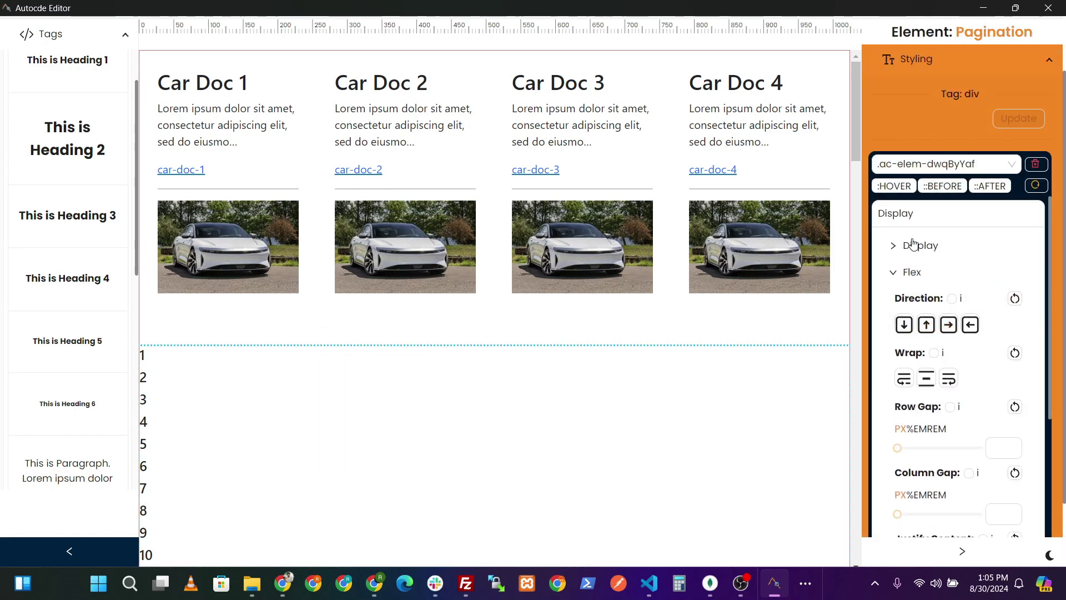
pyautogui.click(920, 245)
pyautogui.click(933, 296)
pyautogui.click(914, 398)
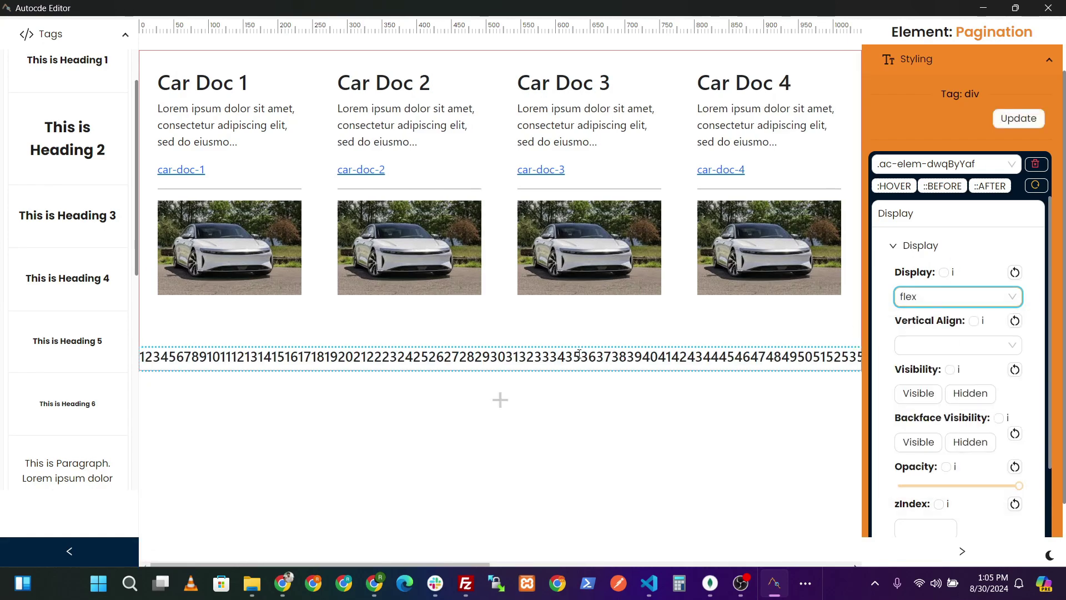
# - Set the Pagination div's flex Justify Content to center and apply the style update
pyautogui.scroll(-3, 974, 327)
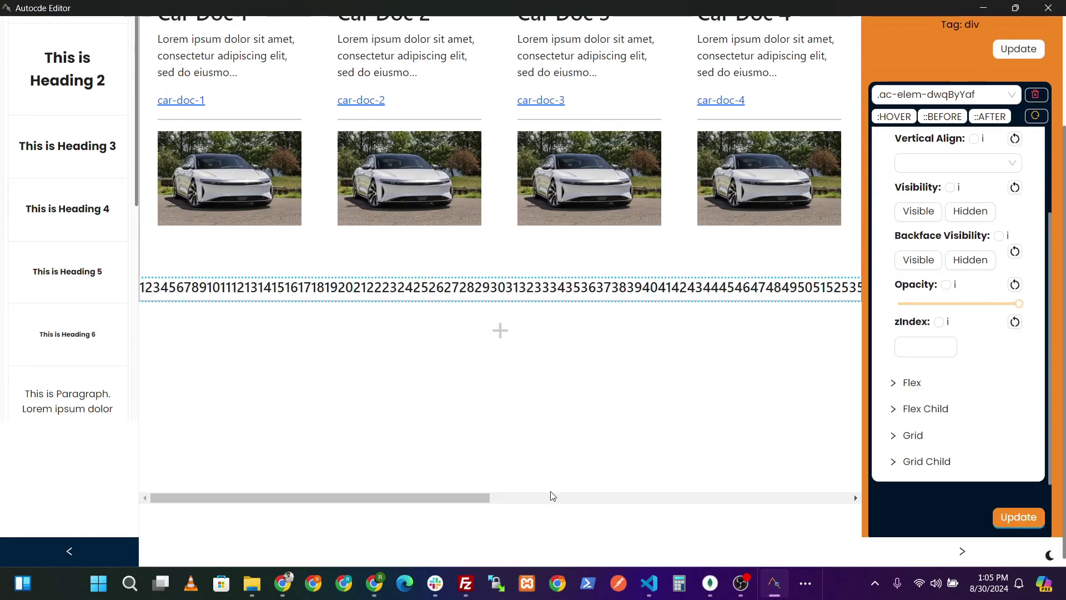
pyautogui.moveTo(451, 498); pyautogui.dragTo(515, 505)
pyautogui.click(910, 382)
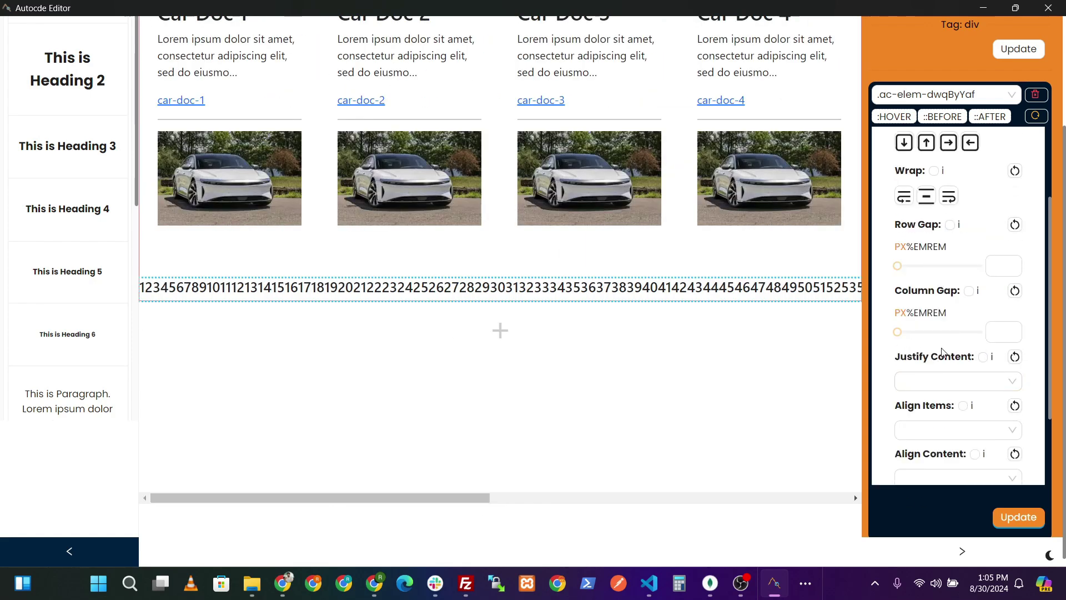
pyautogui.click(940, 382)
pyautogui.click(938, 425)
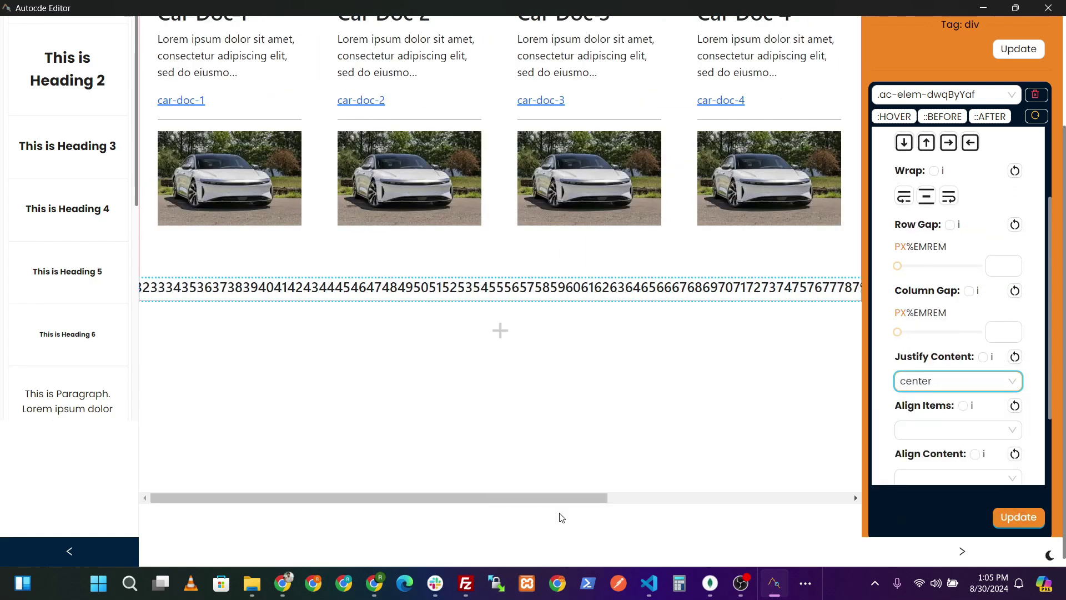
pyautogui.moveTo(650, 498); pyautogui.dragTo(285, 521)
pyautogui.click(1042, 516)
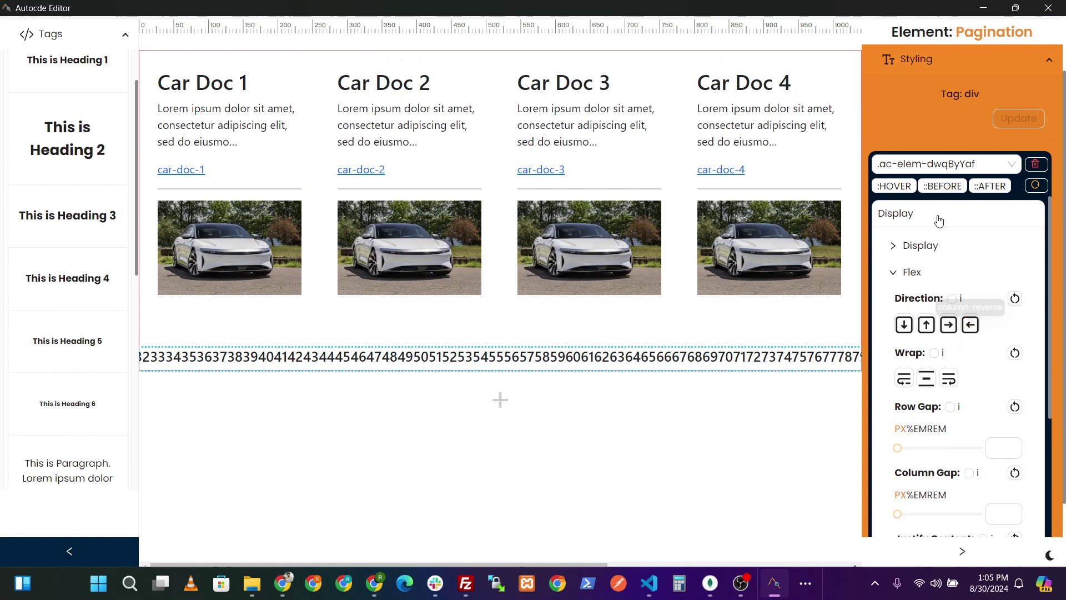
pyautogui.click(938, 221)
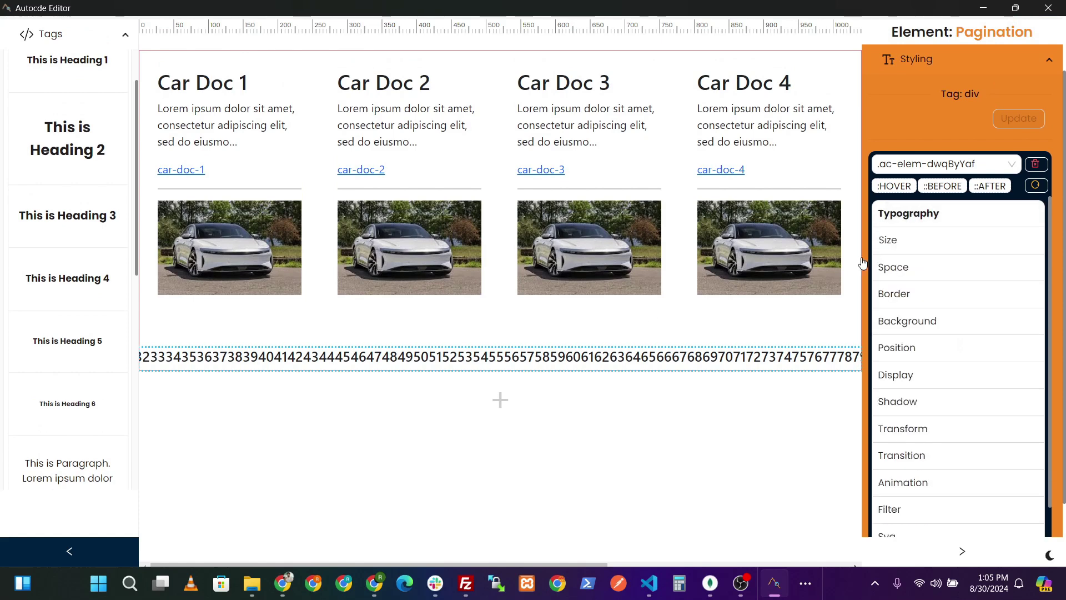
# - Give the pageNo heading 3 px of padding on all sides and apply the style update
pyautogui.click(295, 357)
pyautogui.click(325, 383)
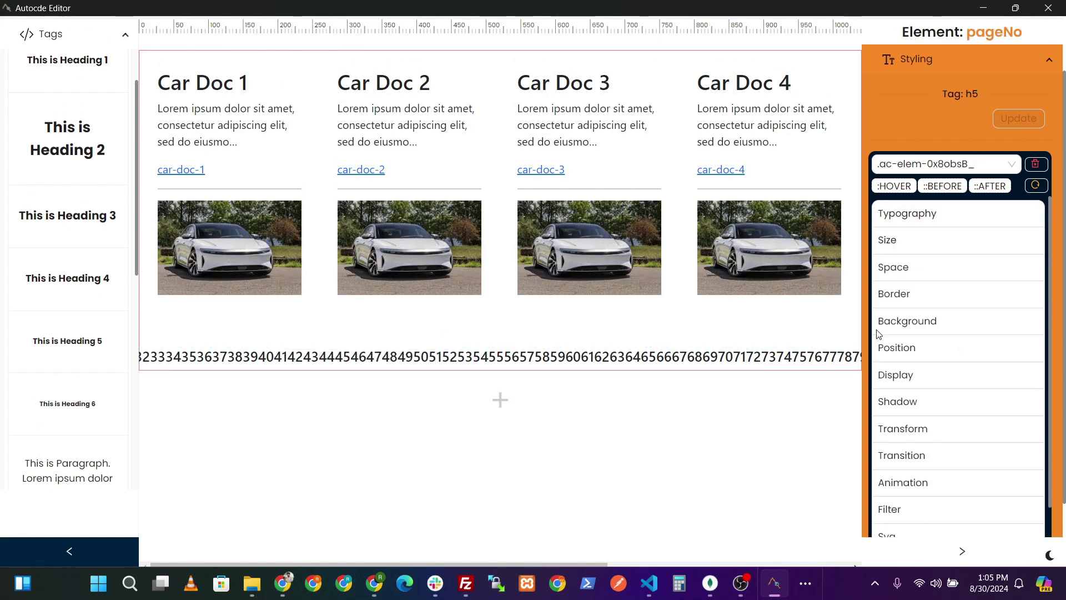
pyautogui.click(931, 266)
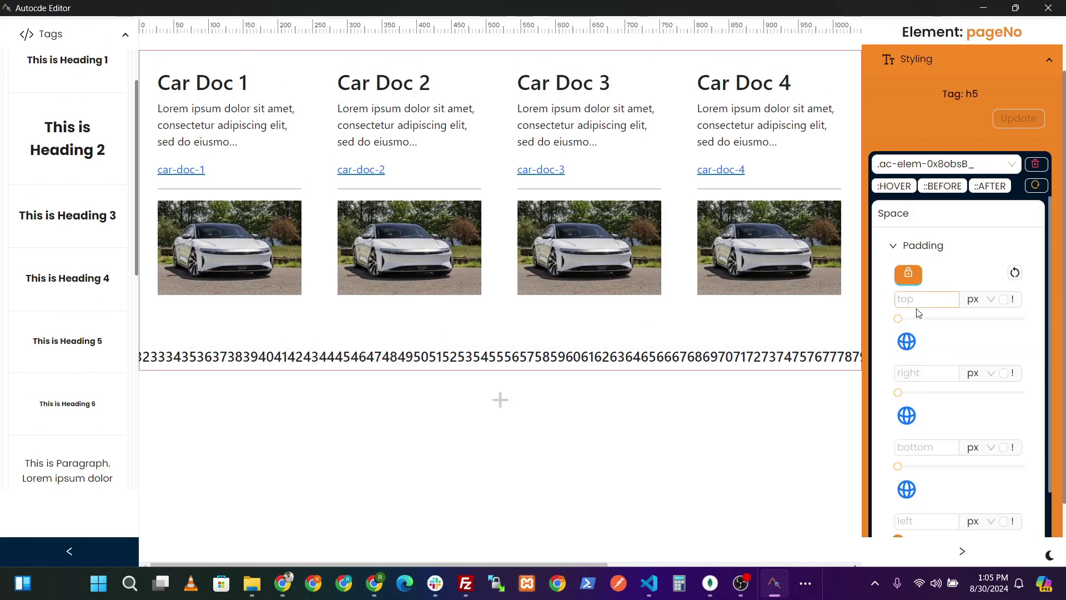
pyautogui.click(953, 301)
pyautogui.write('3')
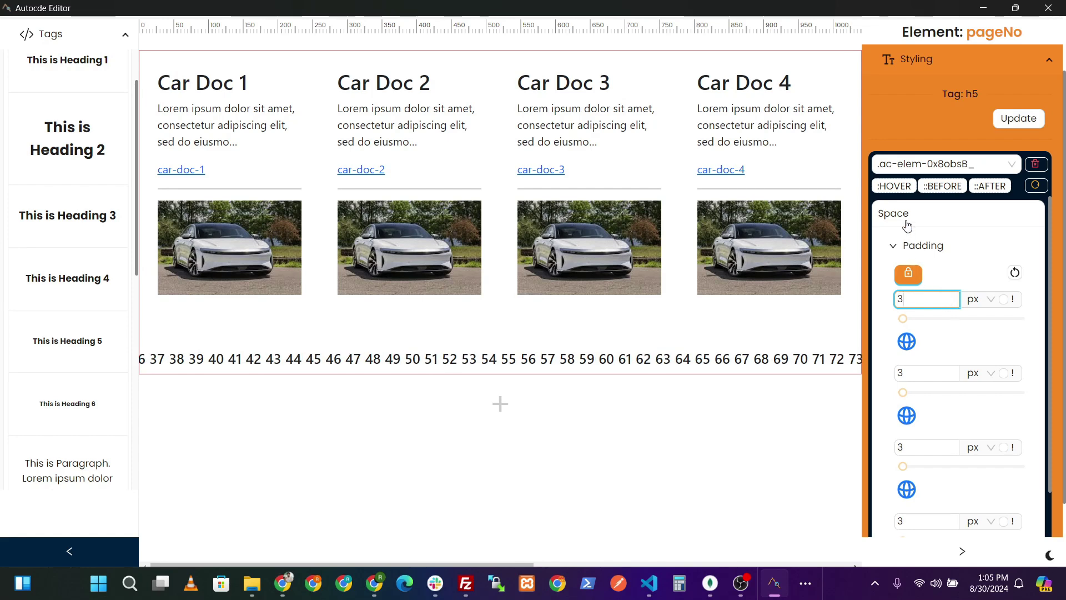
pyautogui.click(907, 220)
pyautogui.click(1008, 117)
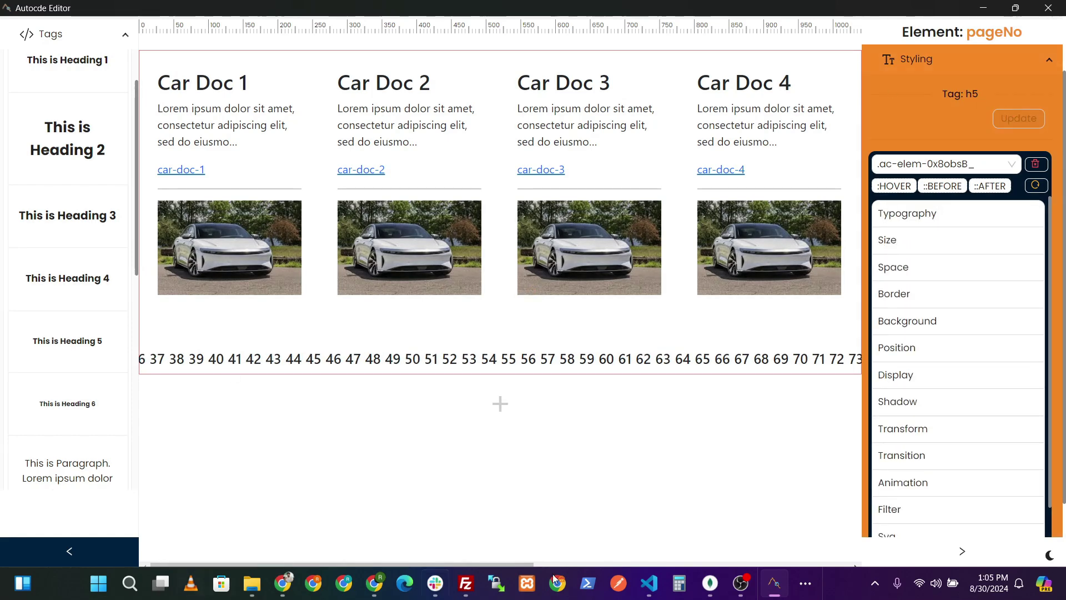
pyautogui.scroll(-2, 527, 551)
pyautogui.moveTo(474, 489); pyautogui.dragTo(123, 512)
pyautogui.scroll(3, 365, 464)
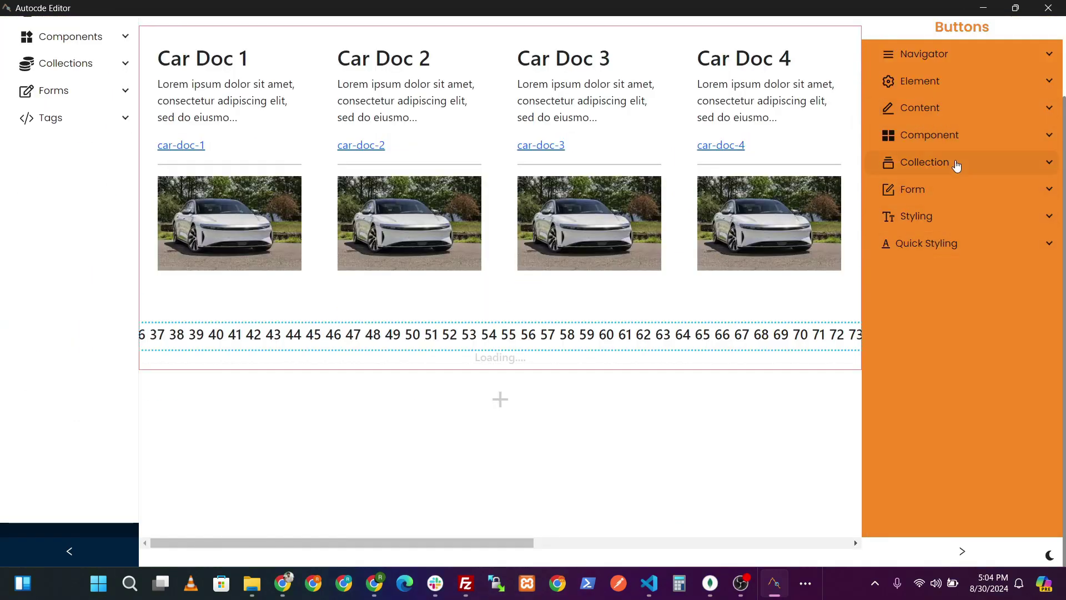
# - Set the Near Range, Left Range and Right Range of the Pagination Buttons element to 10 and update its collection settings
pyautogui.click(953, 162)
pyautogui.scroll(-5, 933, 339)
pyautogui.scroll(-1, 939, 348)
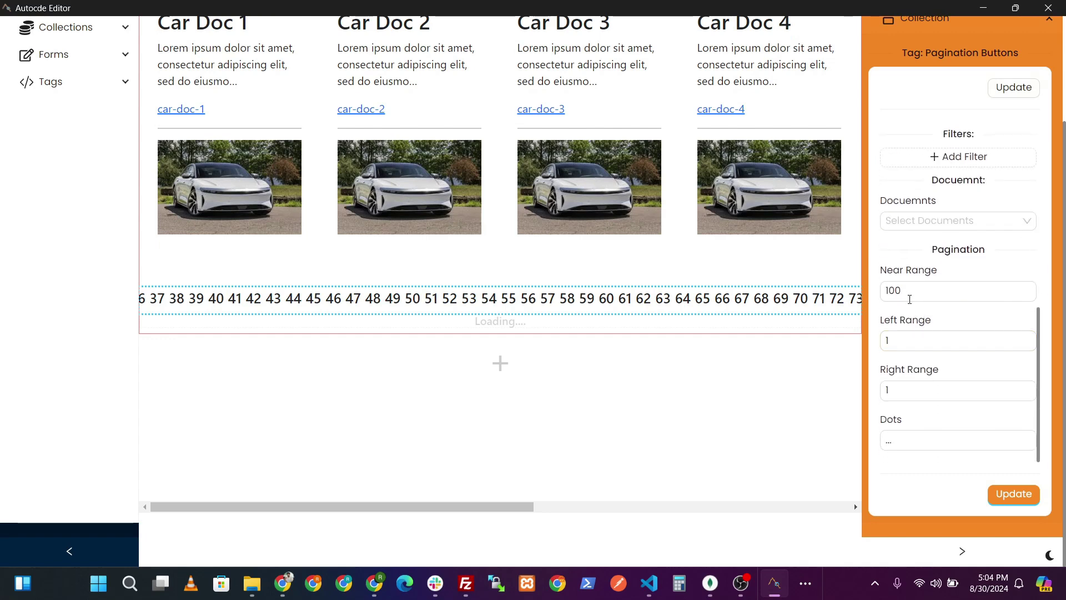
pyautogui.click(910, 299)
pyautogui.click(919, 336)
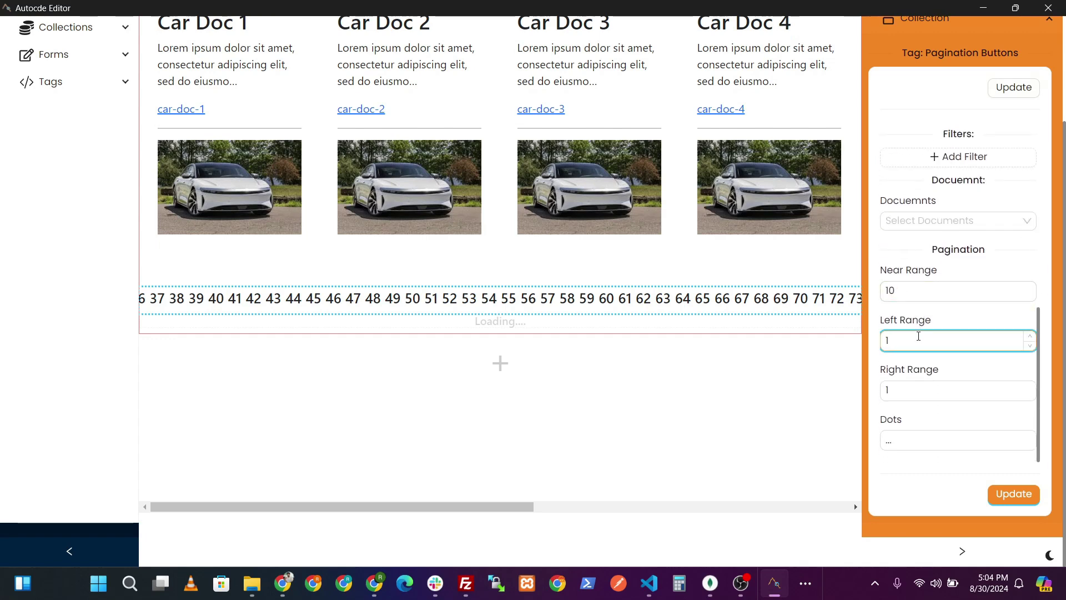
pyautogui.click(914, 387)
pyautogui.write('0')
pyautogui.click(1021, 493)
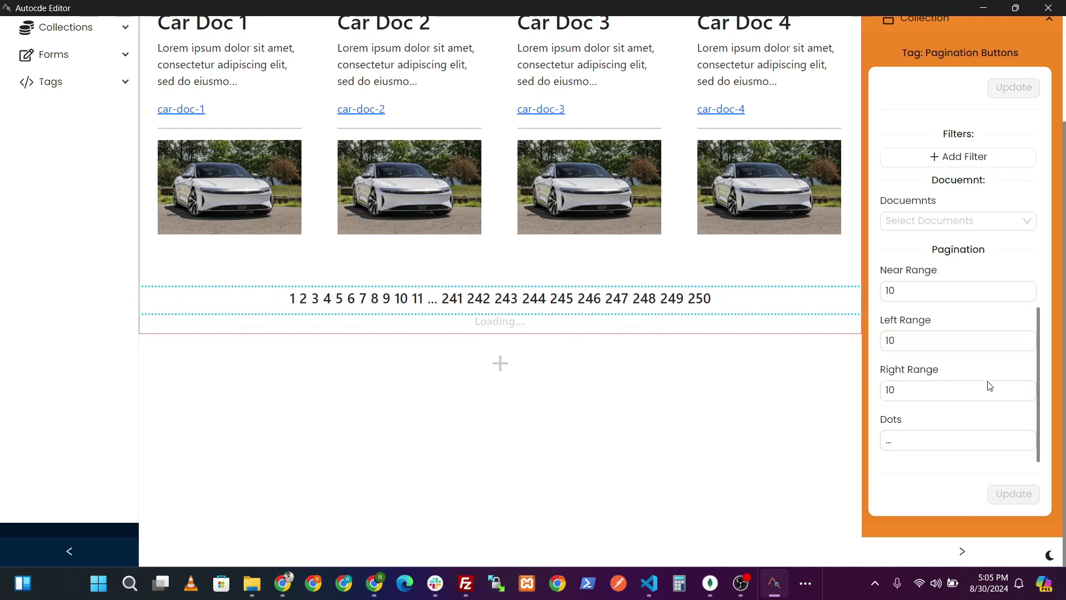
pyautogui.scroll(7, 1001, 403)
pyautogui.click(961, 23)
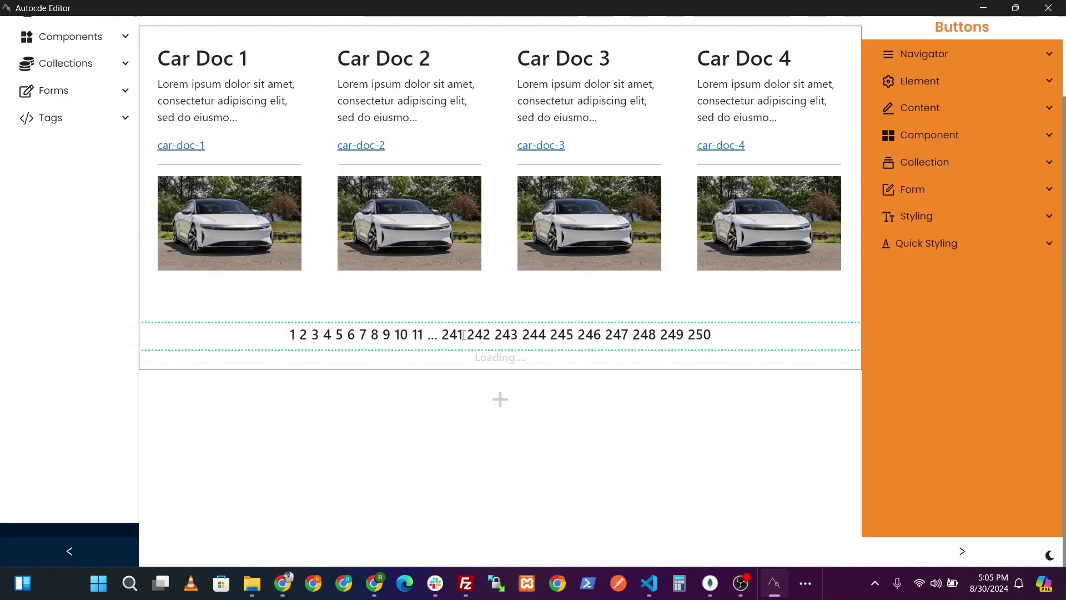
# - Give the pageNo heading's hover state a pink background color, F3A0A0 at 86% opacity
pyautogui.click(918, 217)
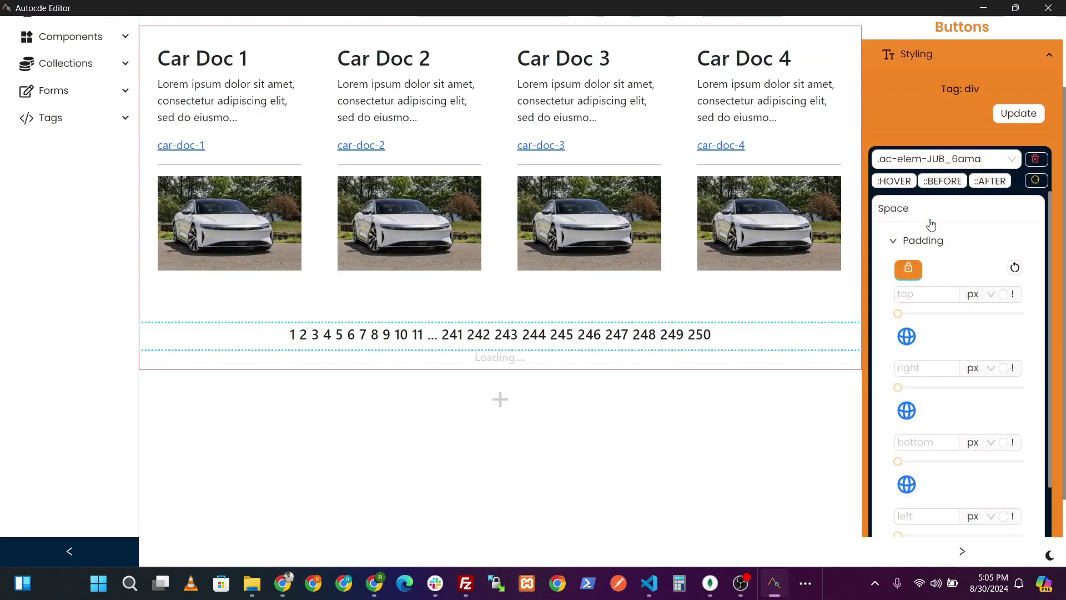
pyautogui.rightClick(304, 341)
pyautogui.click(322, 369)
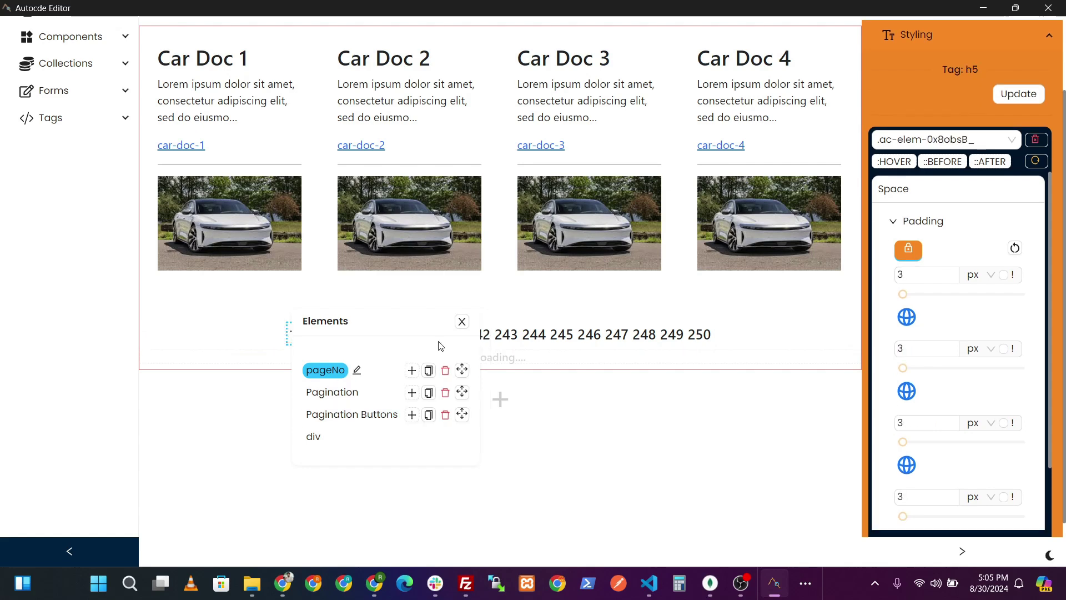
pyautogui.click(932, 192)
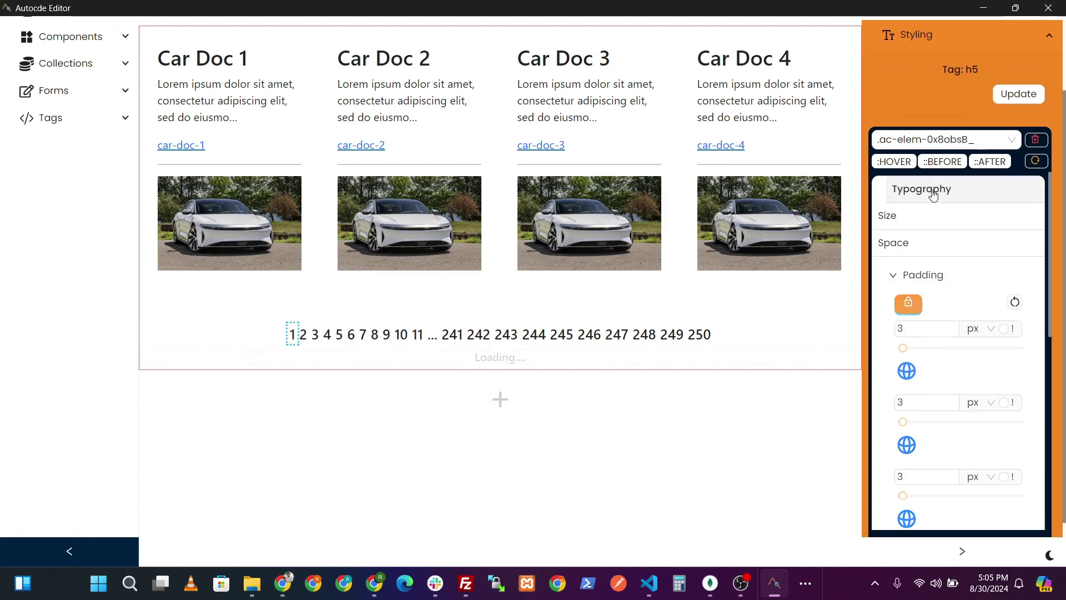
pyautogui.click(890, 164)
pyautogui.click(939, 297)
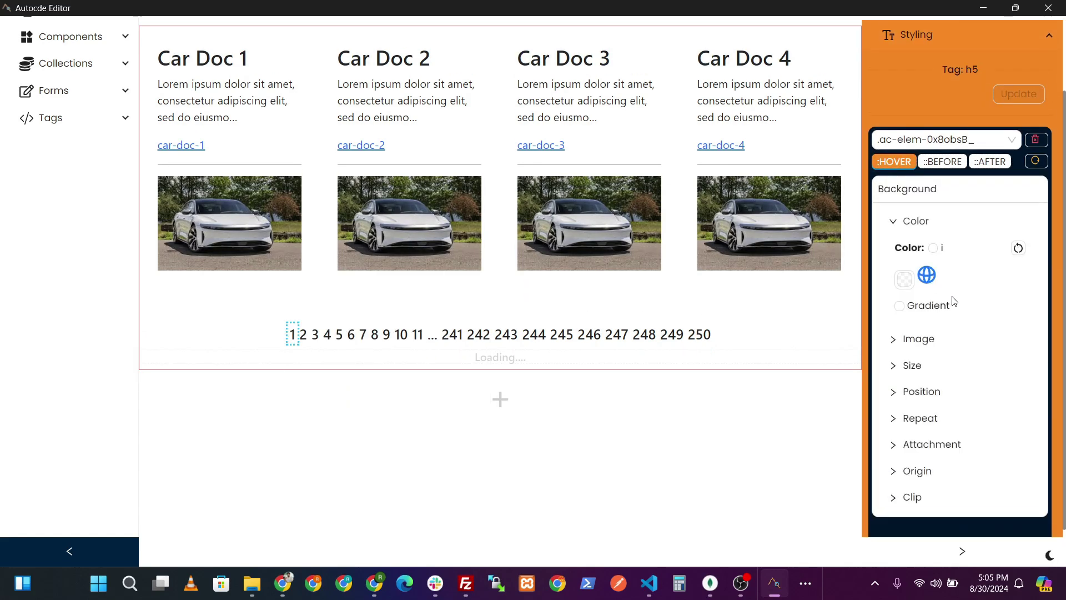
pyautogui.click(907, 280)
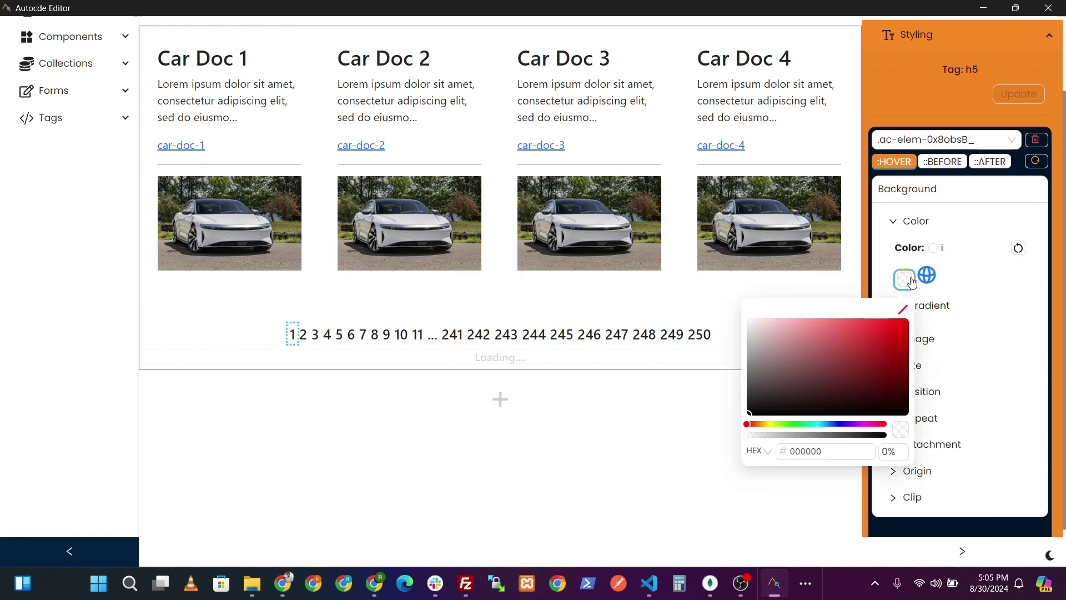
pyautogui.click(853, 333)
pyautogui.moveTo(853, 435)
pyautogui.mouseDown()
pyautogui.moveTo(888, 435)
pyautogui.moveTo(868, 435)
pyautogui.mouseUp()
pyautogui.click(825, 328)
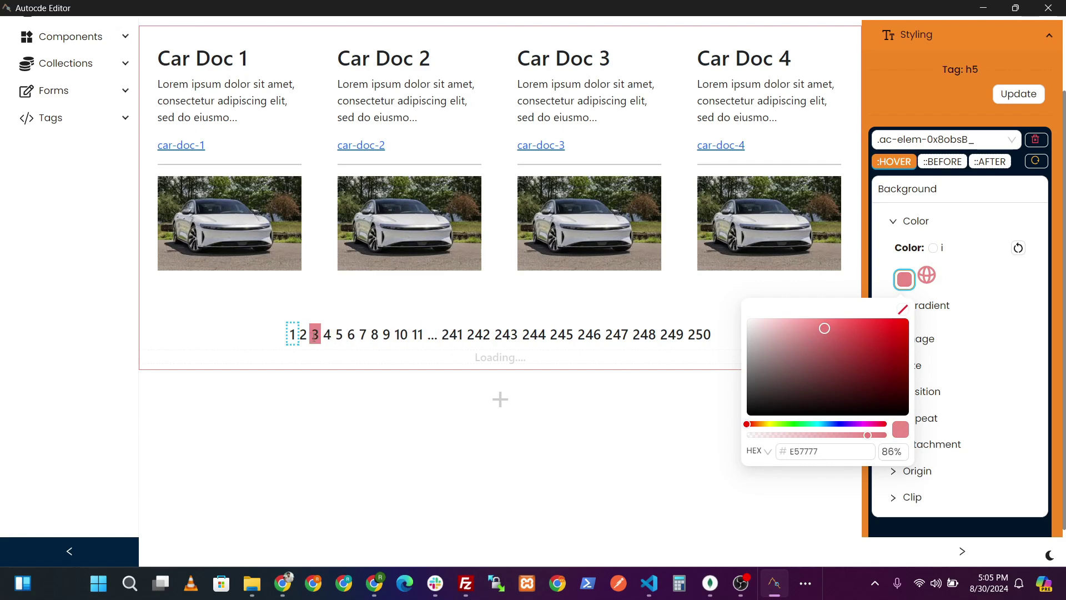
pyautogui.click(803, 323)
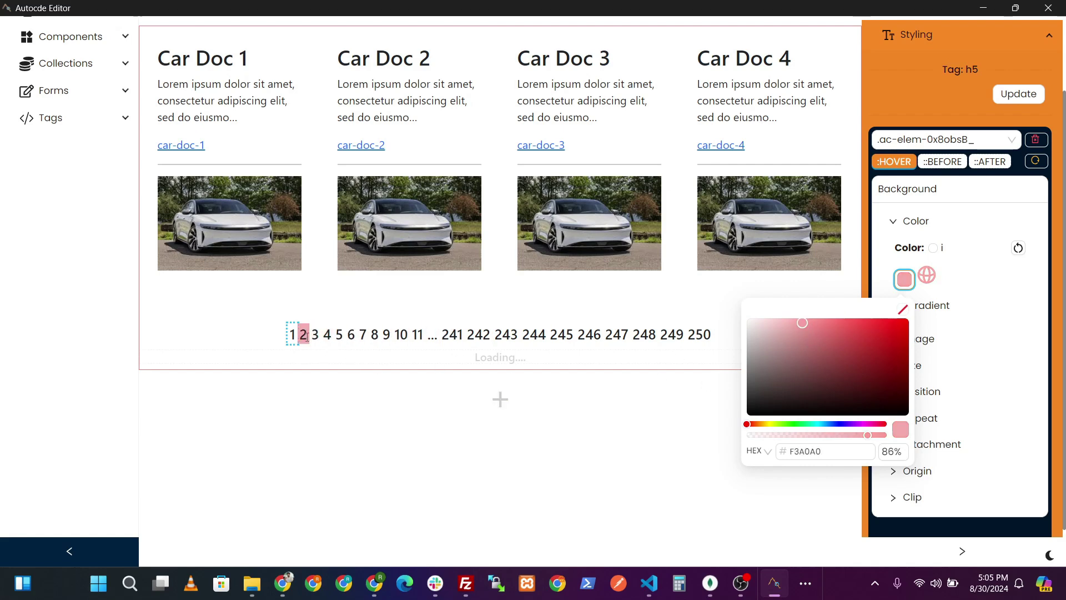
pyautogui.click(923, 223)
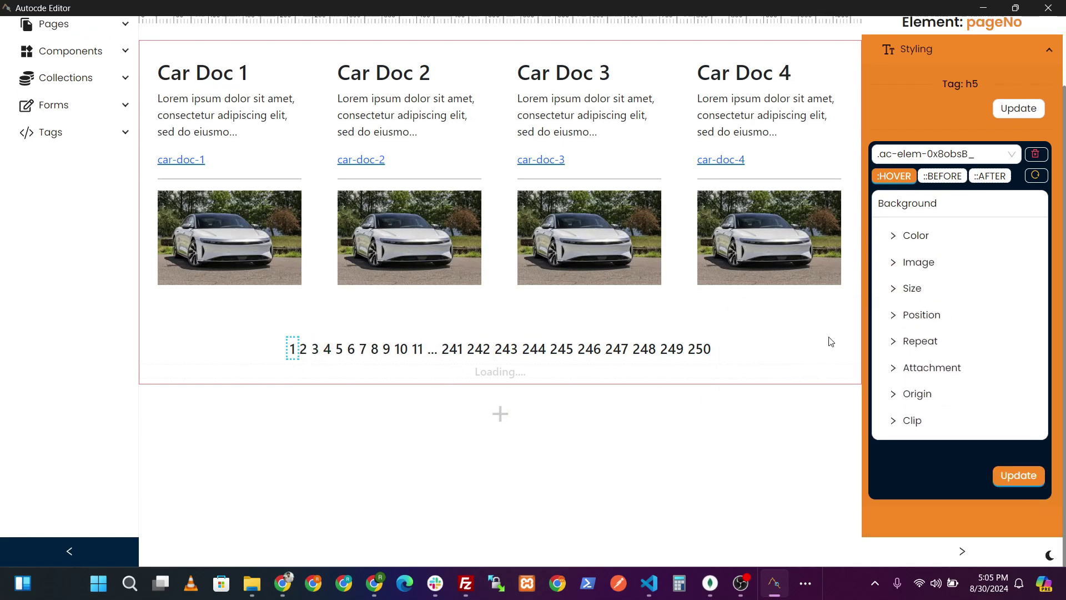
# - Set the pageNo heading's hover cursor to pointer and apply the hover style updates
pyautogui.scroll(-10, 952, 298)
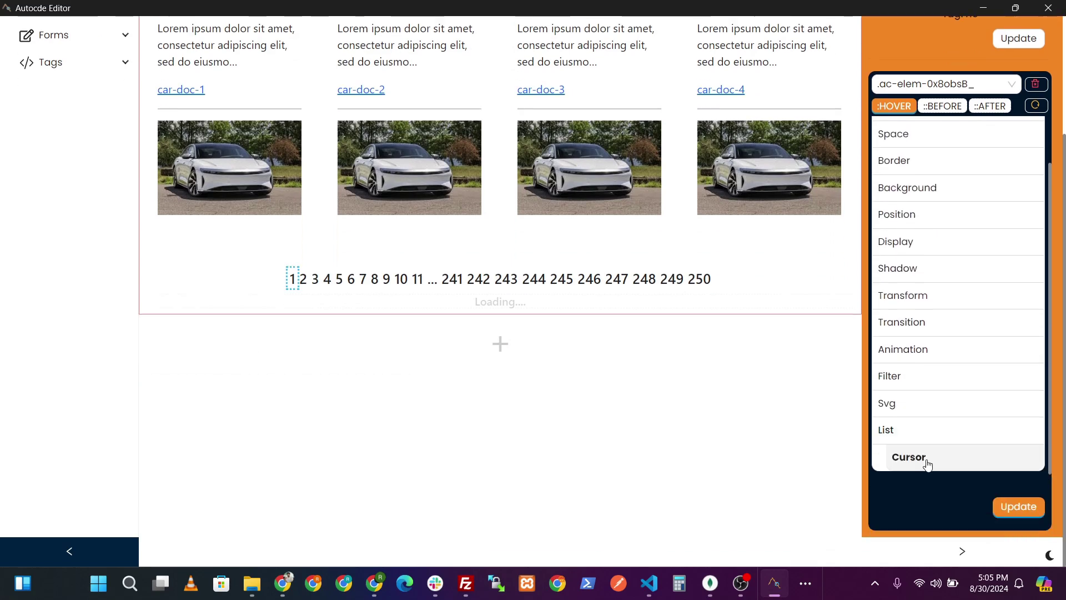
pyautogui.click(923, 461)
pyautogui.click(919, 255)
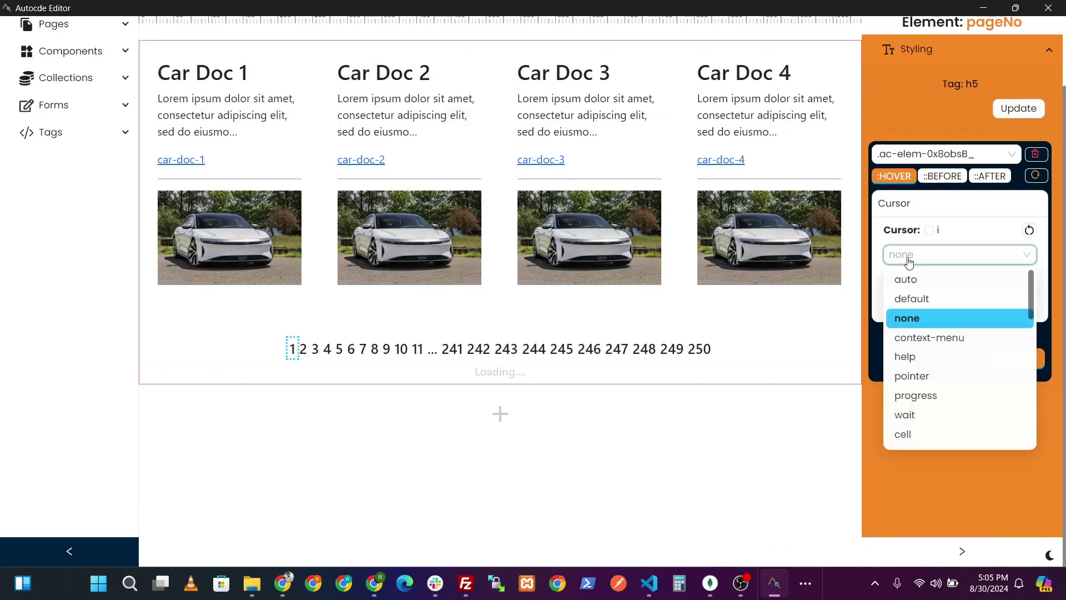
pyautogui.click(933, 374)
pyautogui.click(923, 217)
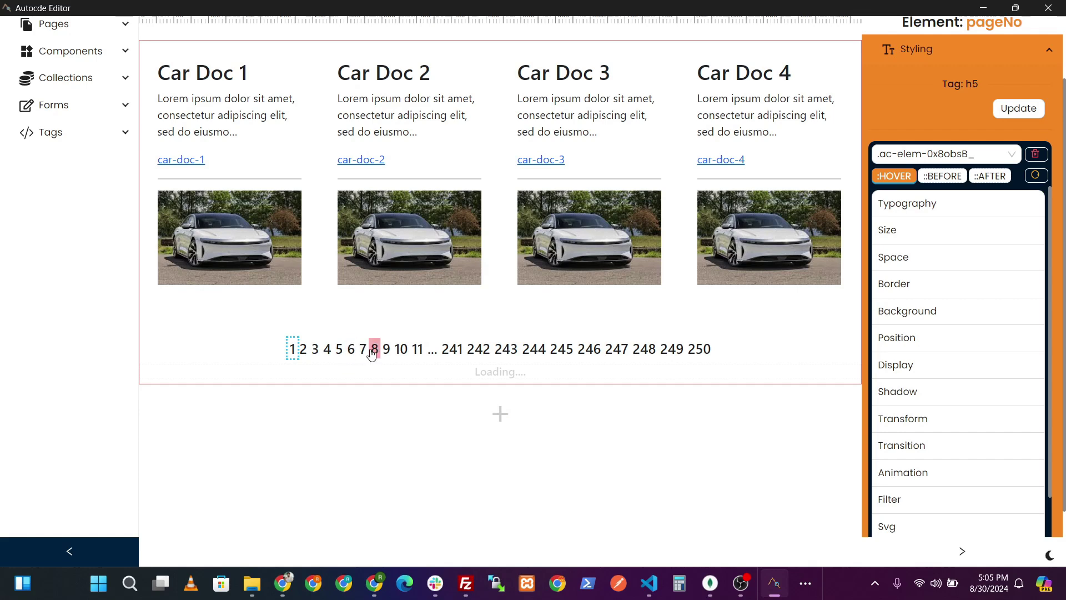
pyautogui.scroll(-3, 977, 378)
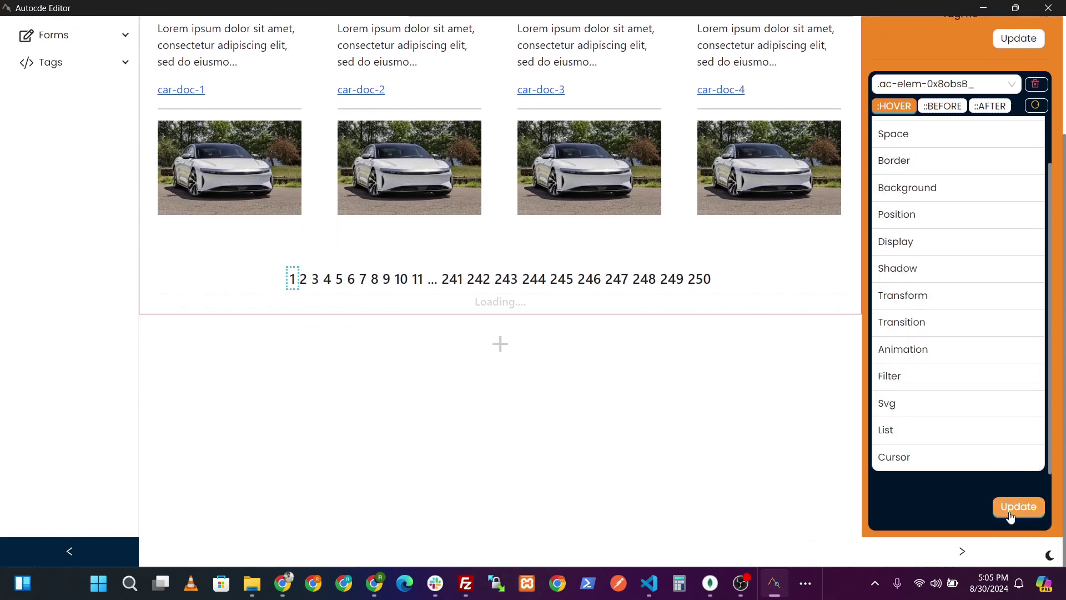
pyautogui.scroll(3, 1024, 276)
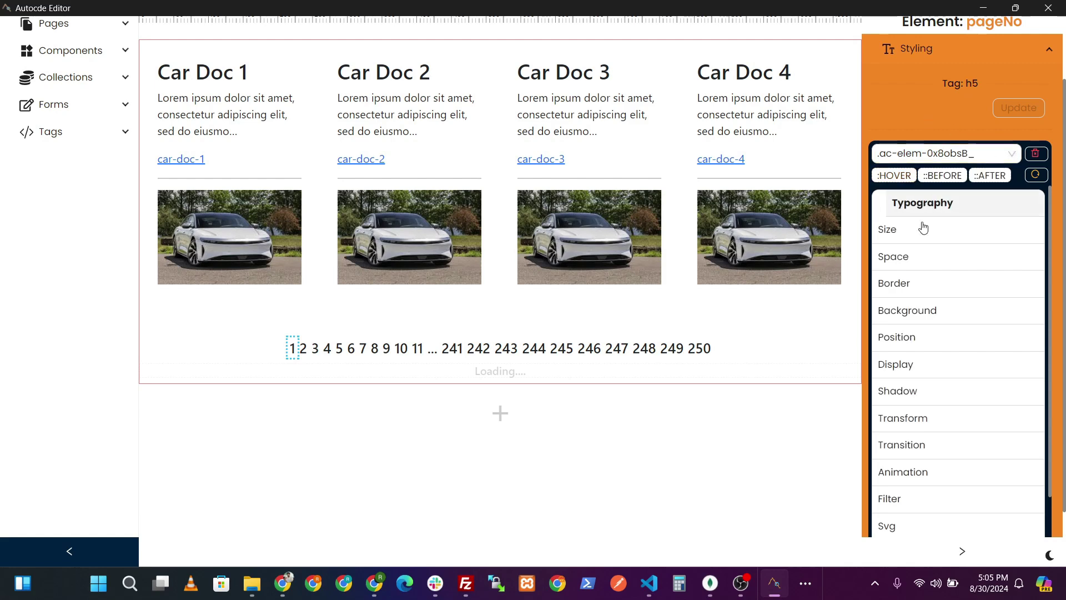
# - Increase the pageNo heading's padding to 8 px on all sides and apply the style update
pyautogui.click(903, 256)
pyautogui.click(955, 287)
pyautogui.click(955, 286)
pyautogui.click(954, 286)
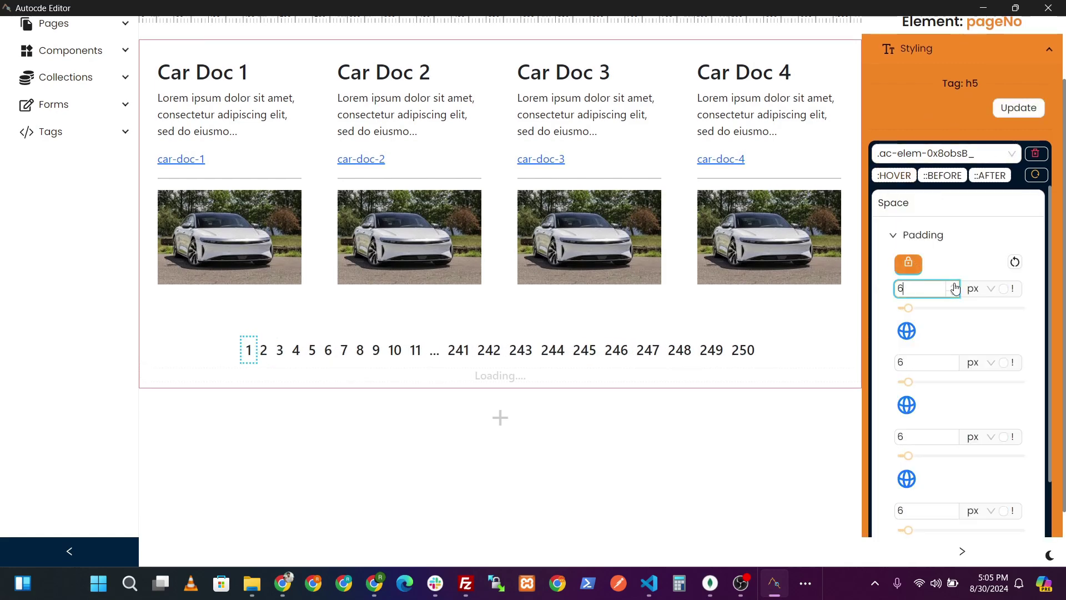
pyautogui.click(955, 286)
pyautogui.click(955, 286)
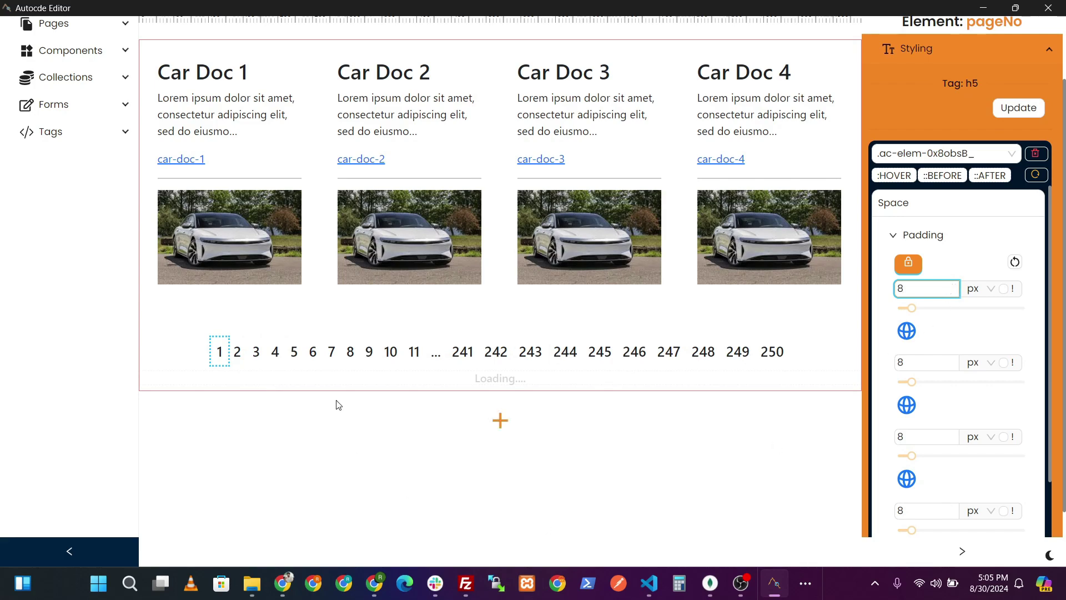
pyautogui.scroll(-1, 1001, 247)
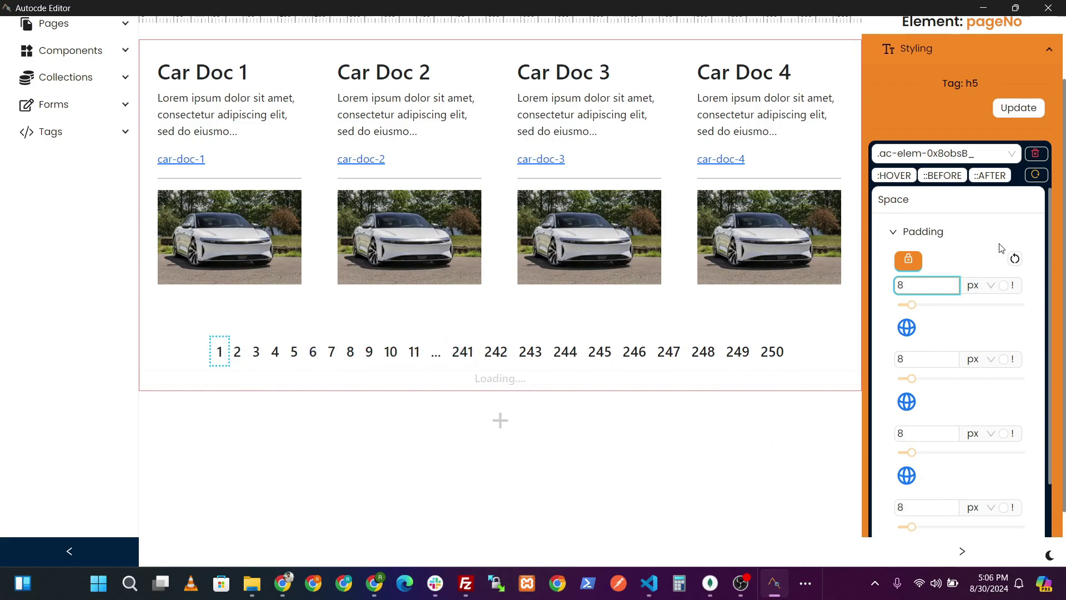
pyautogui.scroll(-3, 1001, 248)
pyautogui.click(997, 506)
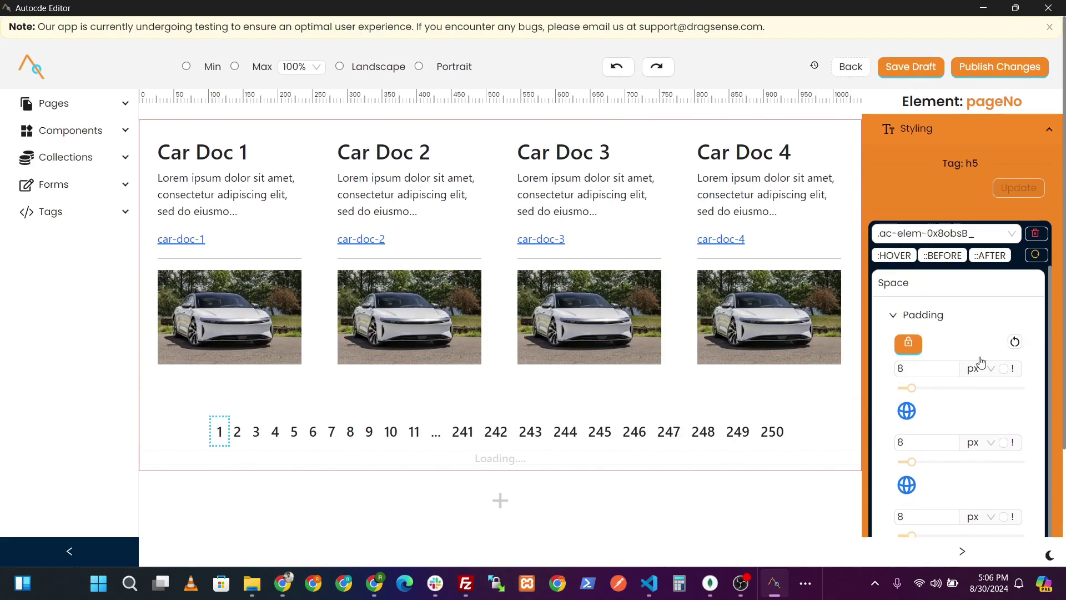
pyautogui.click(892, 284)
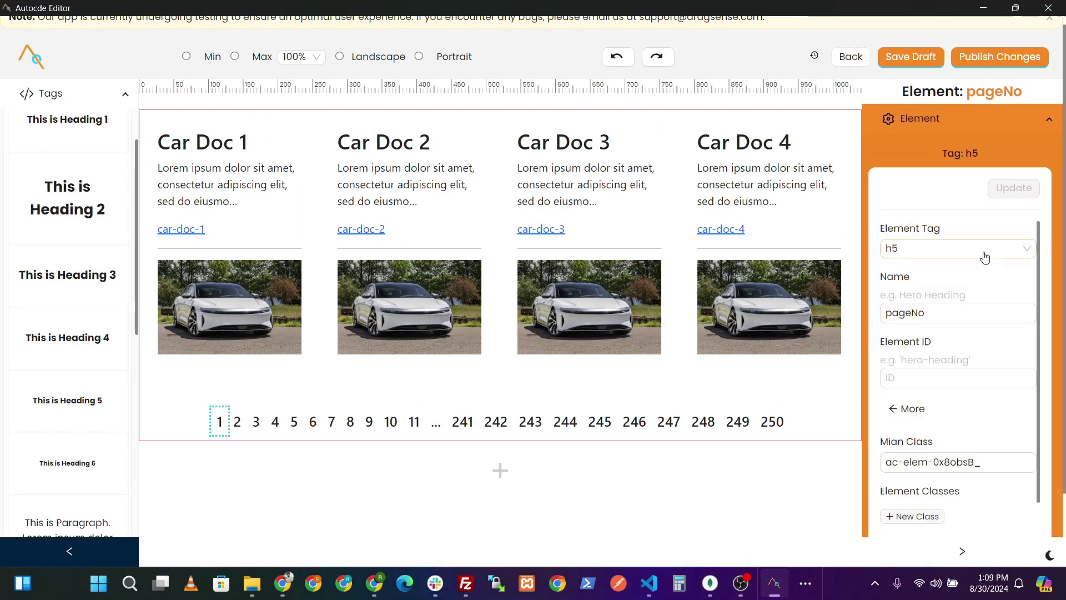
# - Give the pageNo heading an OnClick event whose key is COLLECTION / PAGE
pyautogui.scroll(-3, 970, 434)
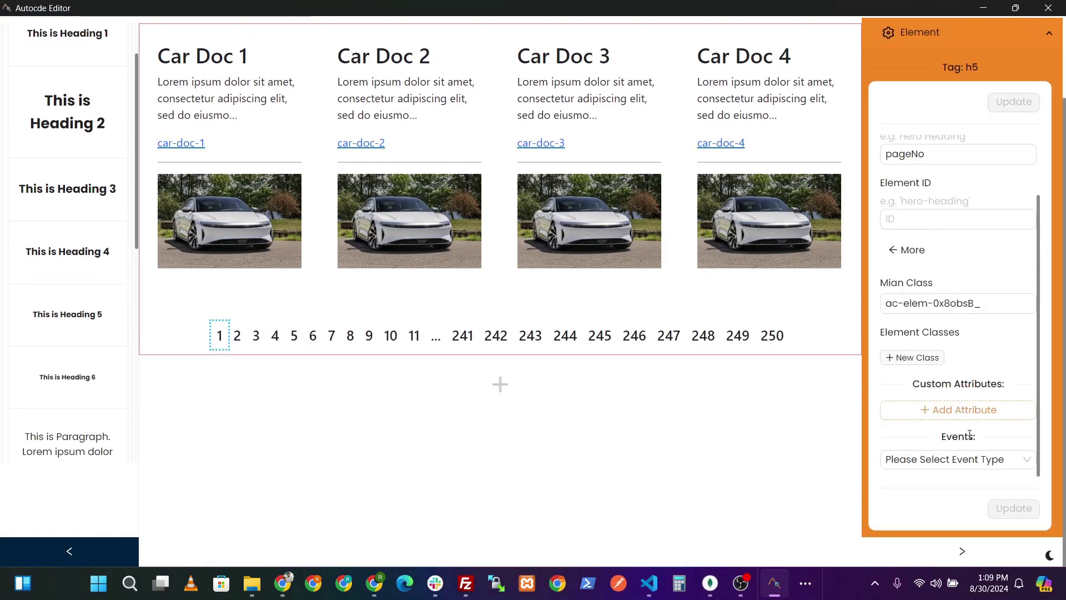
pyautogui.click(967, 459)
pyautogui.click(947, 358)
pyautogui.scroll(-4, 978, 372)
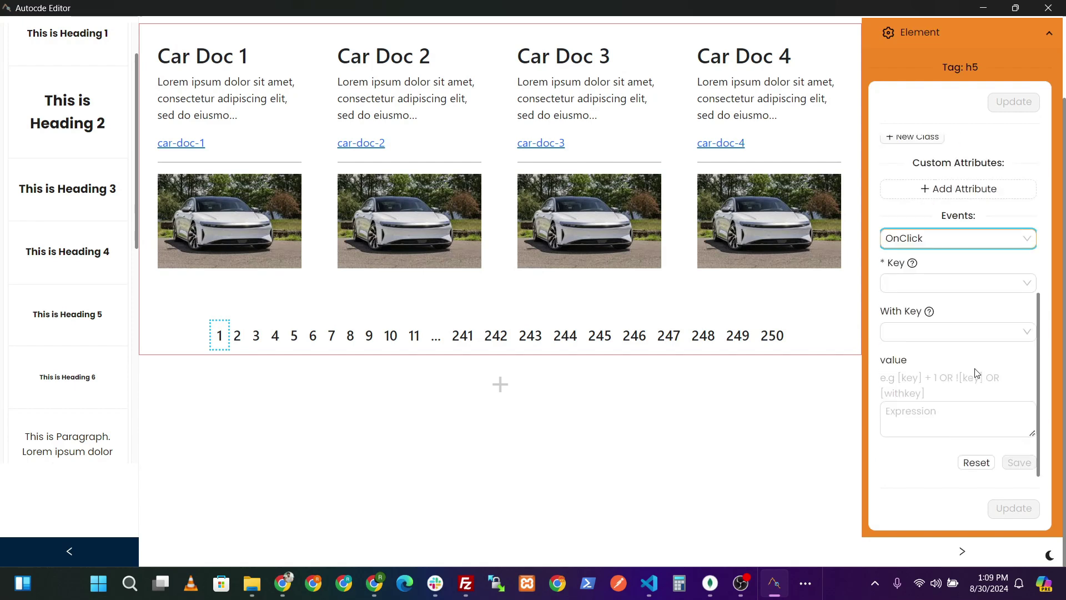
pyautogui.click(938, 283)
pyautogui.click(919, 364)
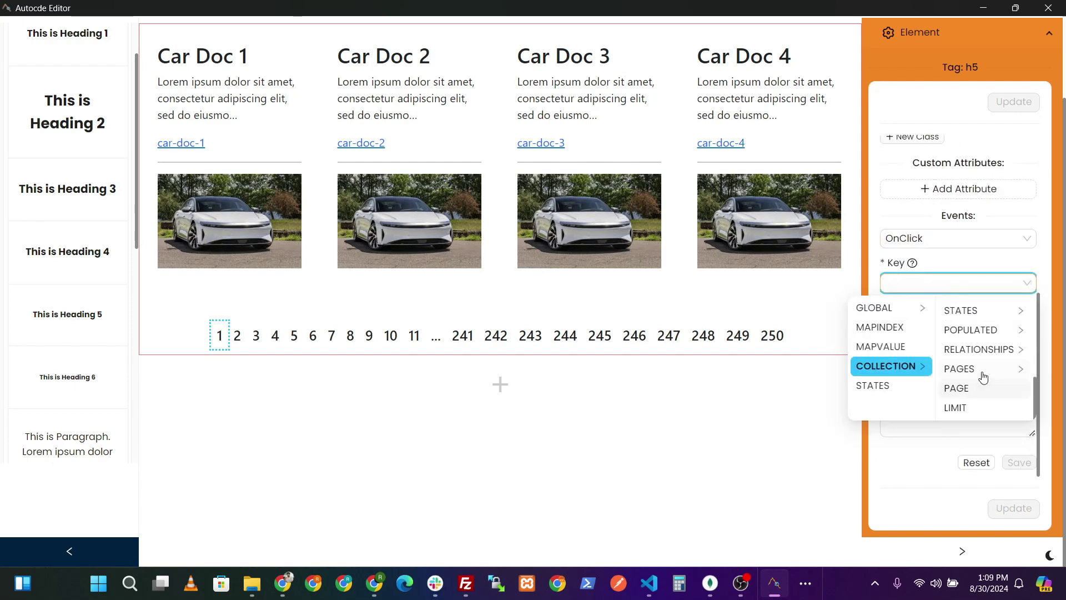
pyautogui.click(989, 391)
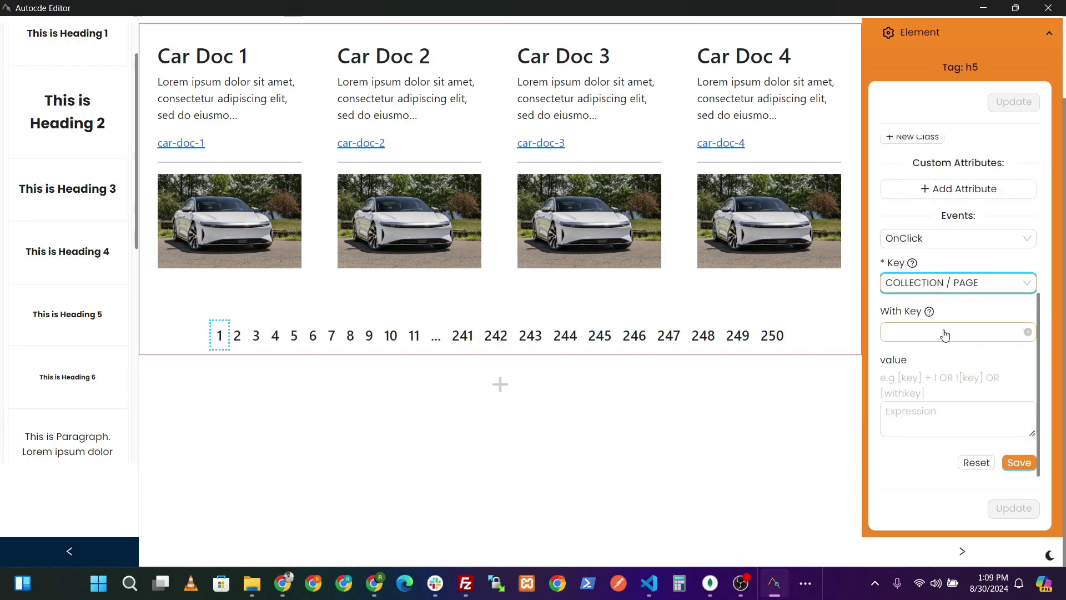
# - Set the click event's With Key to MAPVALUE and its value expression to [withkey], and save the event
pyautogui.click(944, 334)
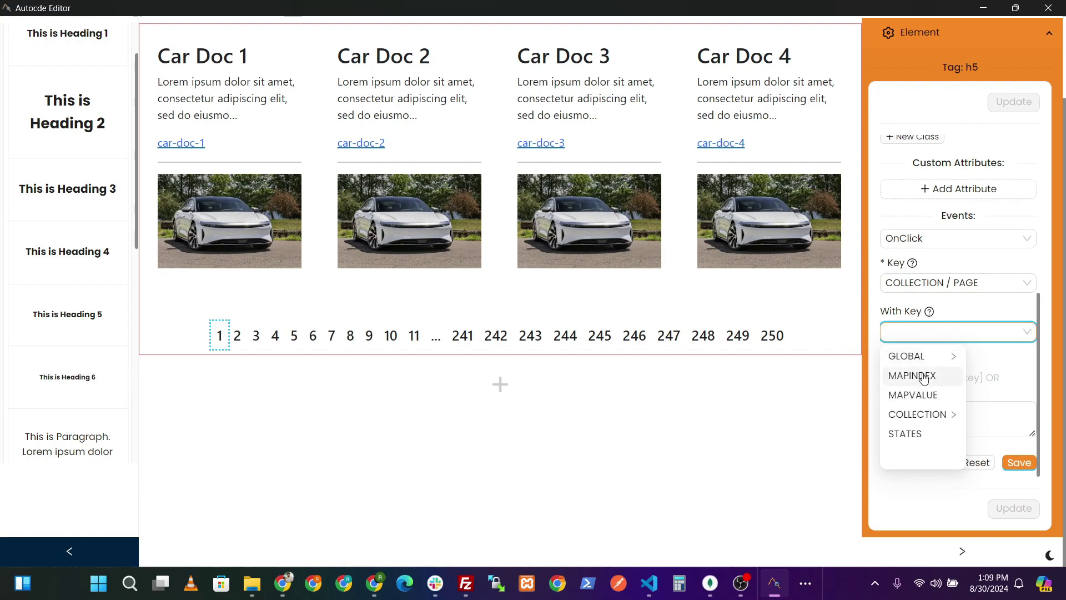
pyautogui.click(912, 396)
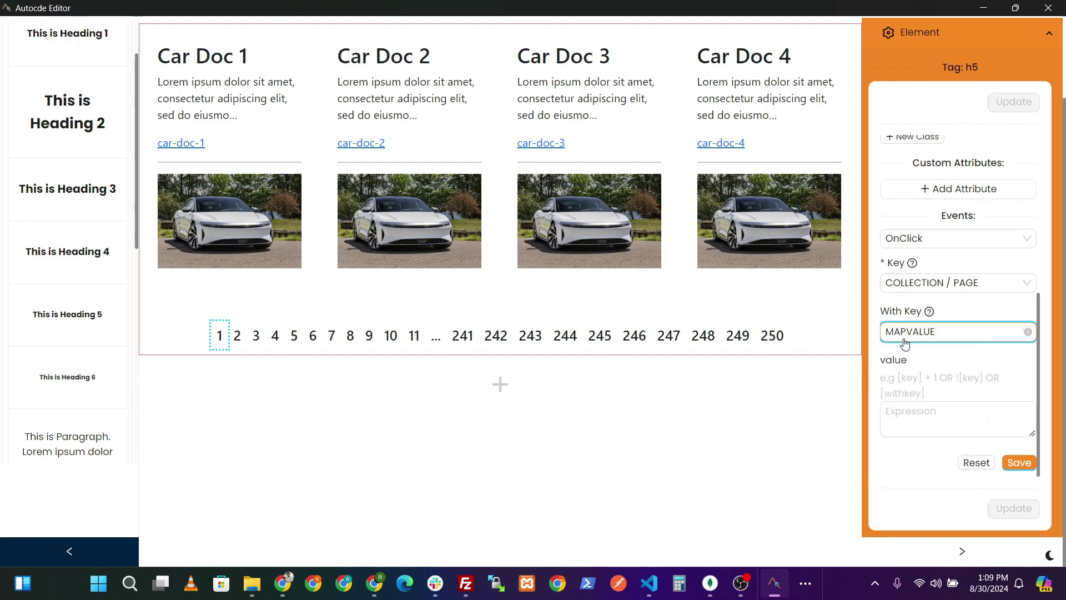
pyautogui.click(916, 420)
pyautogui.write('[withkey')
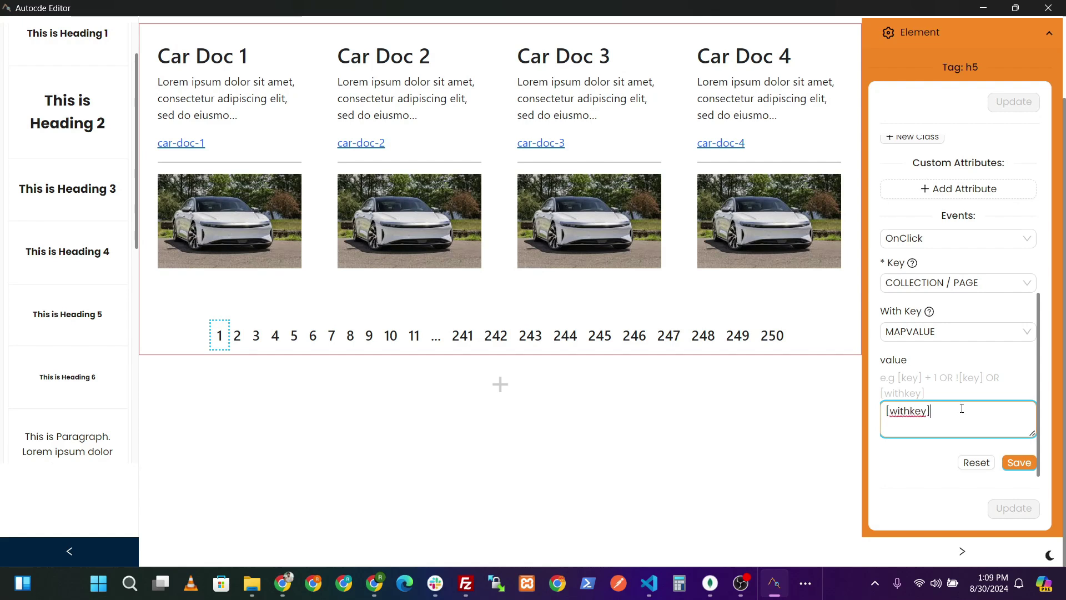
pyautogui.hotkey('ctrl', 'a')
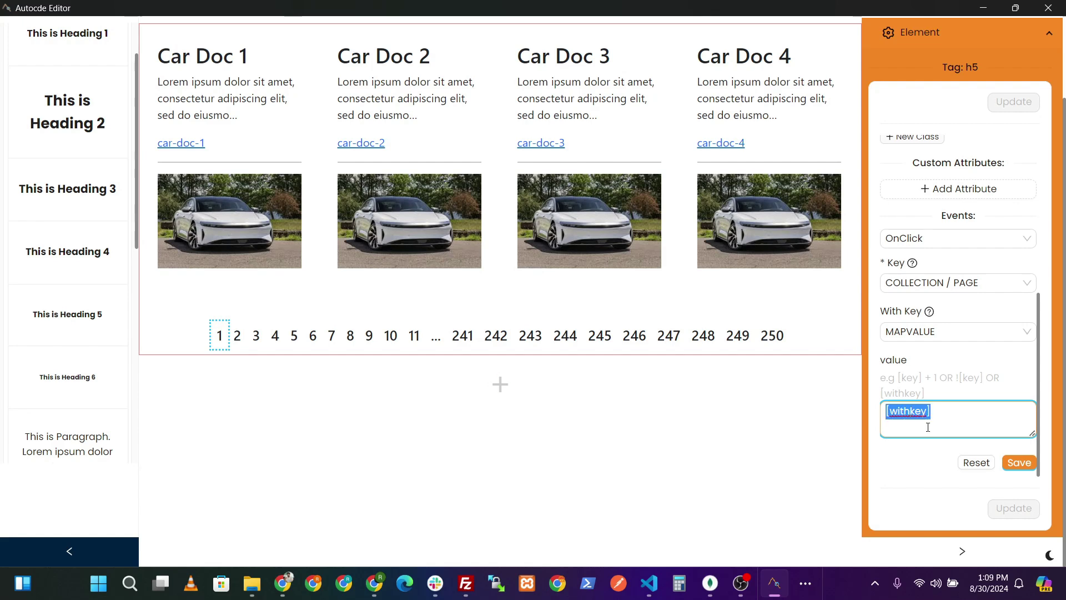
pyautogui.click(1020, 462)
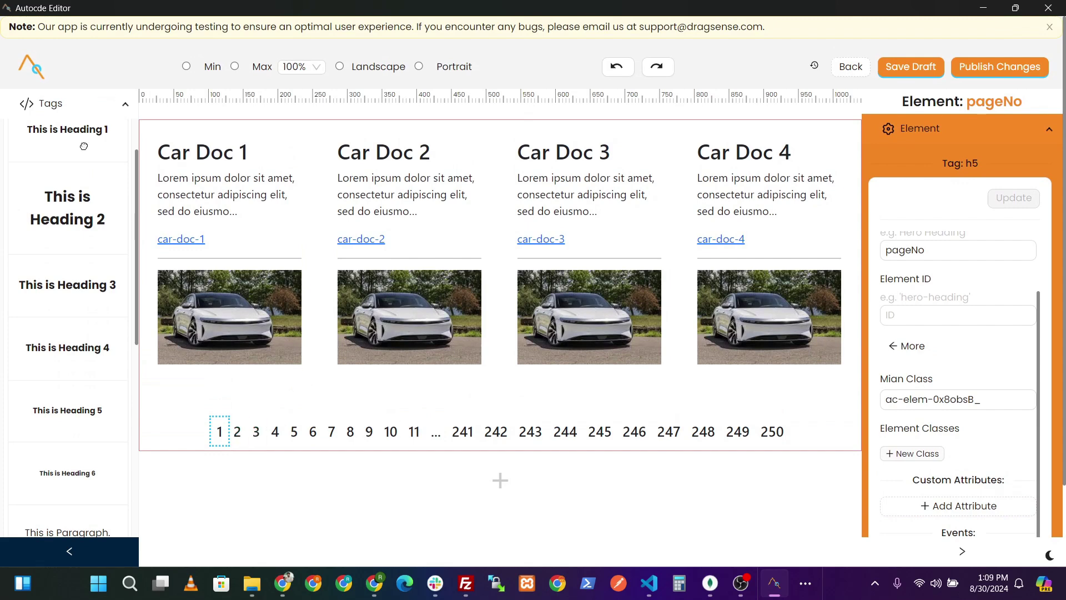
# - Insert a Heading 6 element below the page-number row and select it
pyautogui.scroll(-5, 80, 277)
pyautogui.scroll(3, 80, 237)
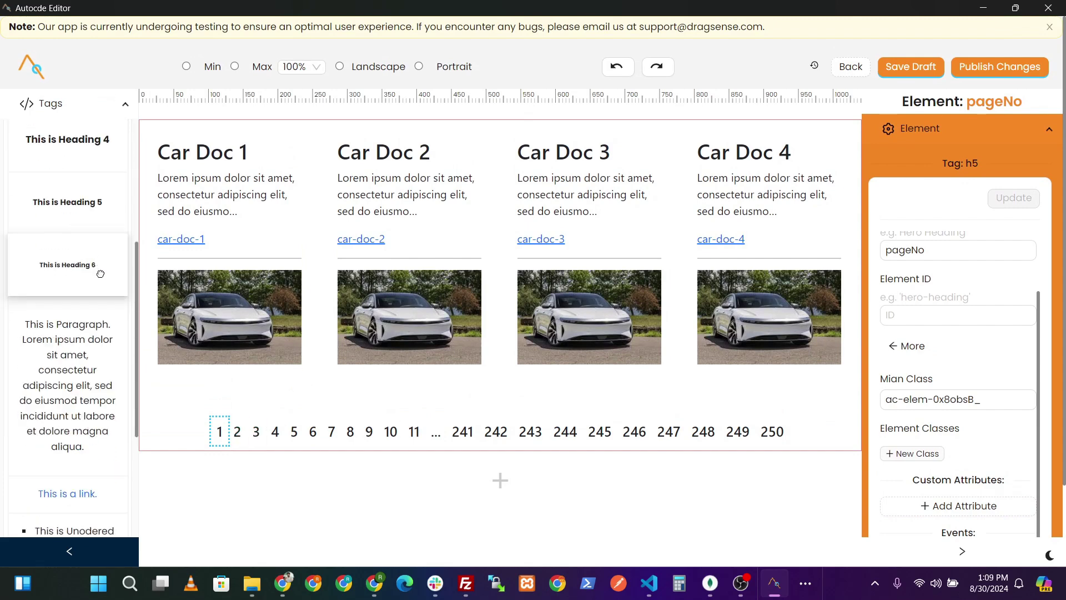
pyautogui.moveTo(98, 272); pyautogui.dragTo(452, 483)
pyautogui.click(268, 468)
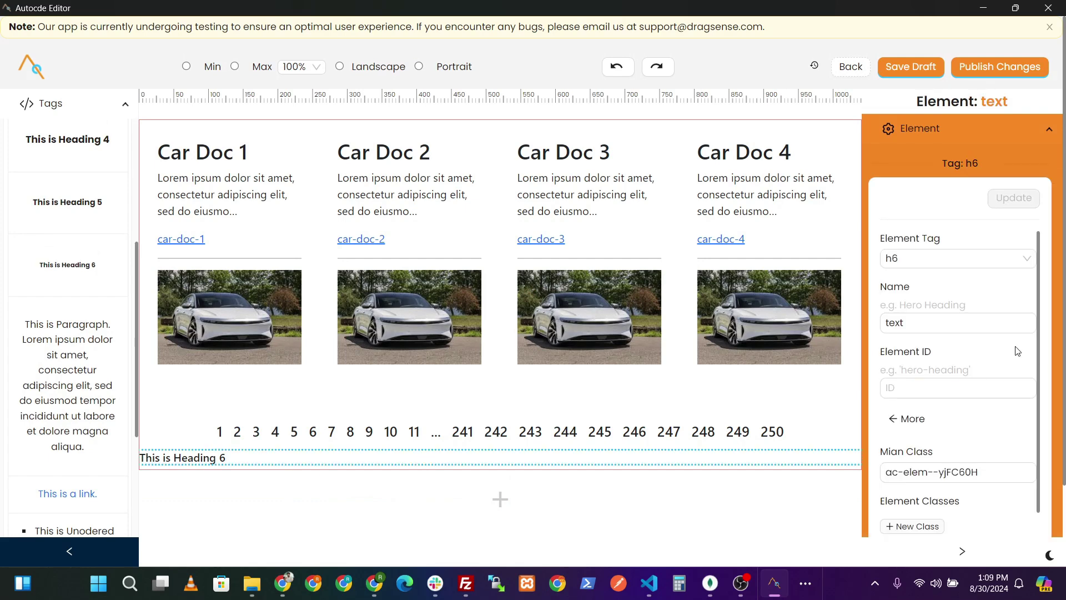
# - Replace the new h6 heading's text with "Loading...." and apply the content update
pyautogui.scroll(-2, 966, 277)
pyautogui.scroll(2, 964, 409)
pyautogui.click(922, 141)
pyautogui.click(943, 183)
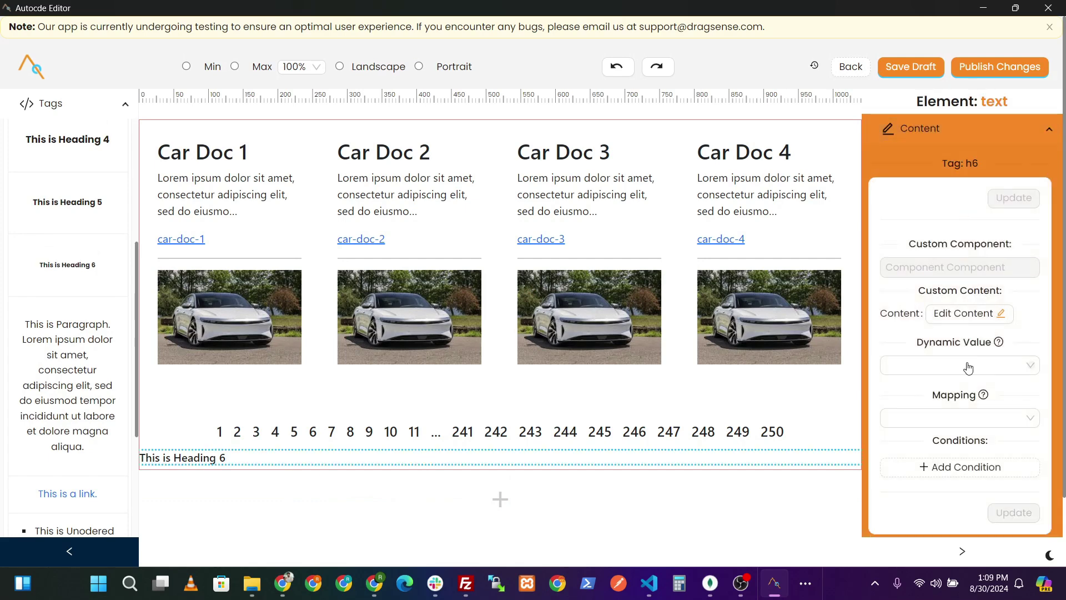
pyautogui.scroll(-1, 963, 237)
pyautogui.click(962, 238)
pyautogui.moveTo(143, 170); pyautogui.dragTo(65, 169)
pyautogui.press('BackSpace')
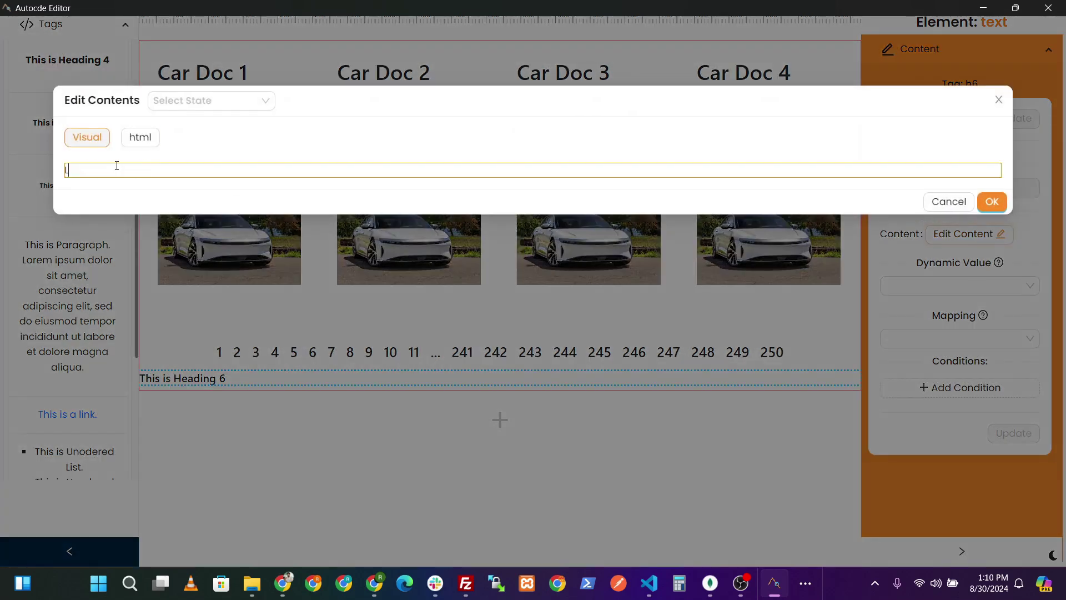
pyautogui.hotkey('ctrl', 'a')
pyautogui.write('Lo')
pyautogui.click(994, 202)
pyautogui.click(1016, 434)
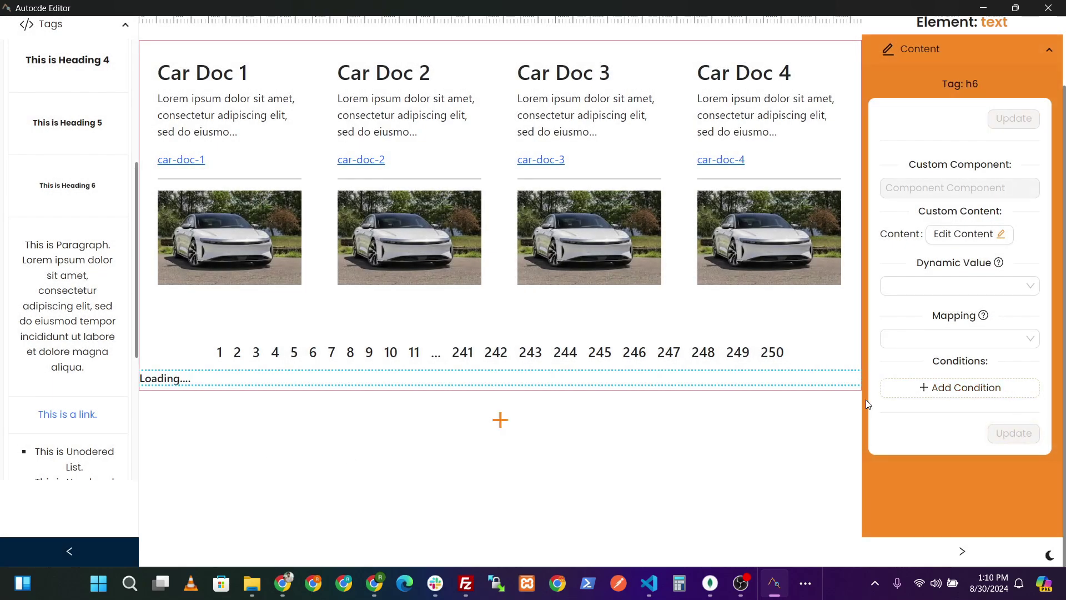
# - Start a display condition named loading-text on the Loading heading with COLLECTION / LOADING as its key
pyautogui.click(961, 387)
pyautogui.scroll(-3, 946, 307)
pyautogui.click(942, 228)
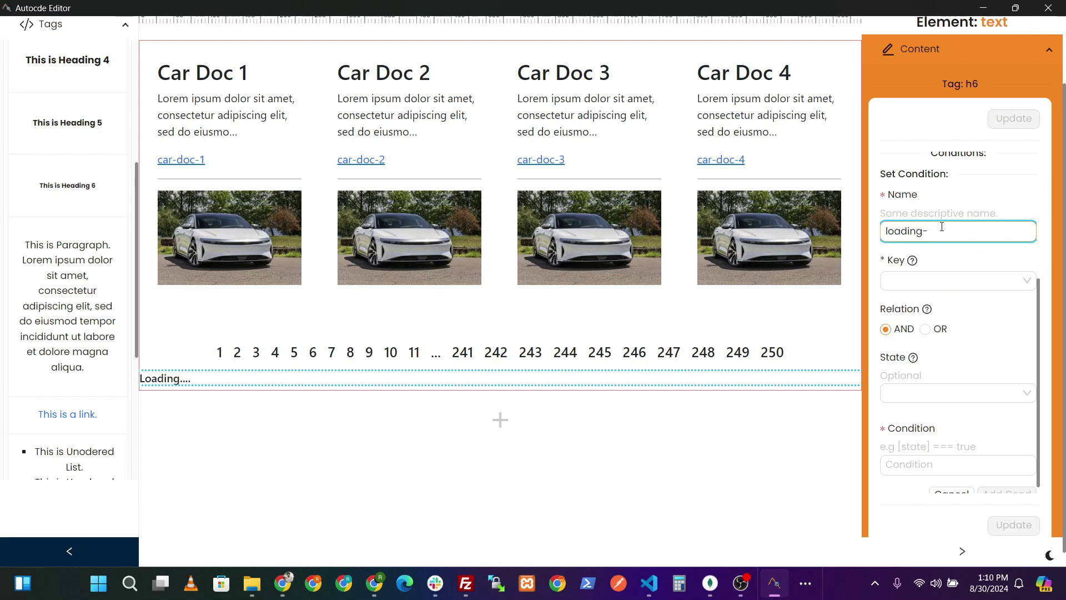
pyautogui.click(970, 280)
pyautogui.click(951, 368)
pyautogui.scroll(-3, 983, 350)
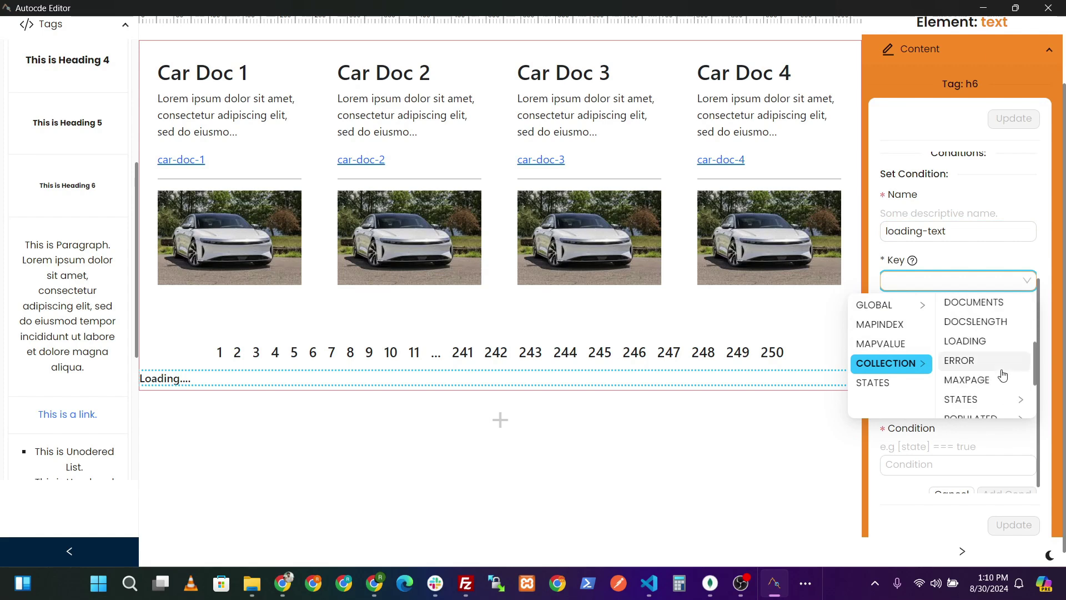
pyautogui.click(989, 349)
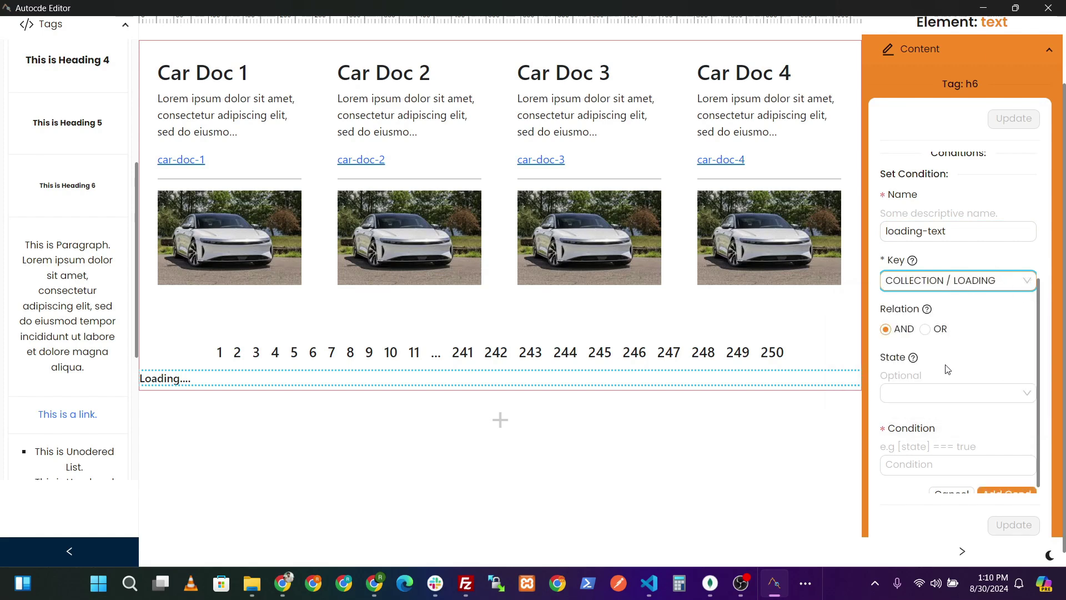
# - Set the loading-text condition to '[key]' === '1', add it to the heading and update the content
pyautogui.scroll(-1, 938, 400)
pyautogui.click(941, 453)
pyautogui.write("[key]' === '1")
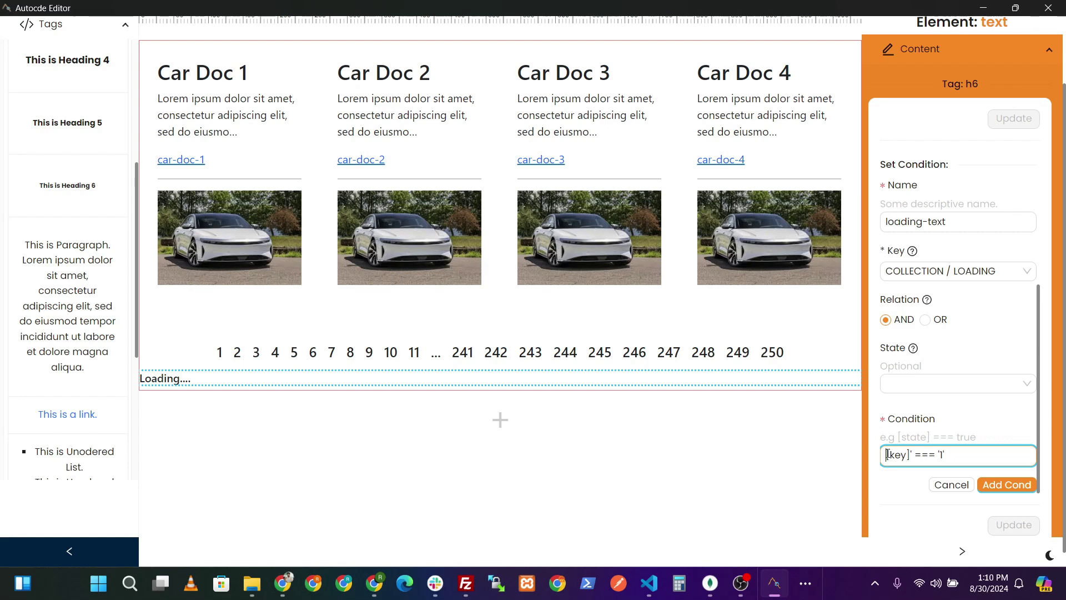
pyautogui.write("'")
pyautogui.click(1007, 485)
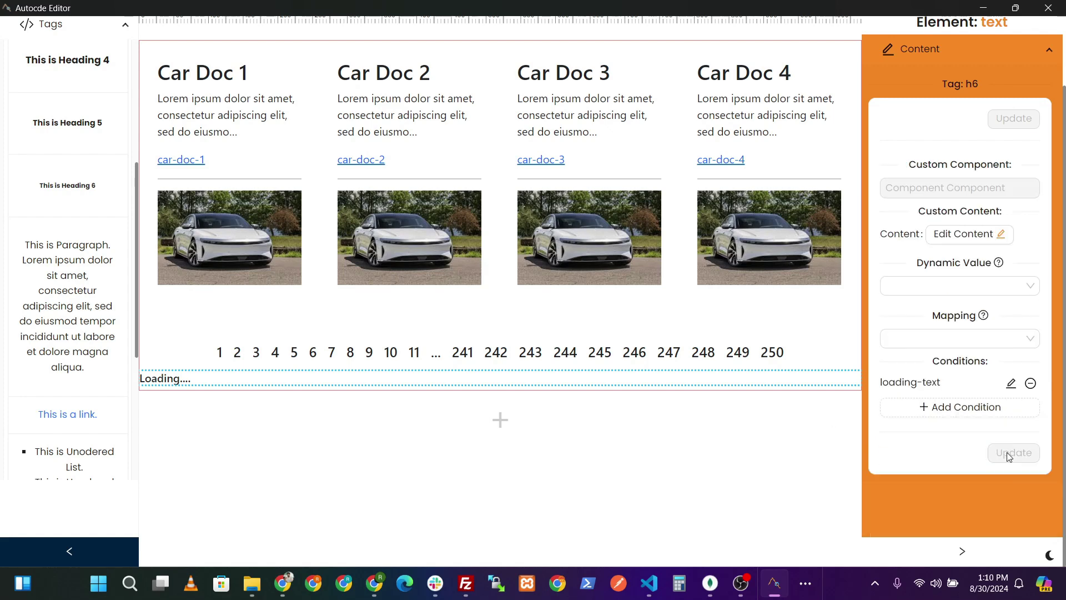
pyautogui.click(1014, 453)
# - Center-align the Loading heading's text and apply the quick style update
pyautogui.click(944, 50)
pyautogui.click(955, 236)
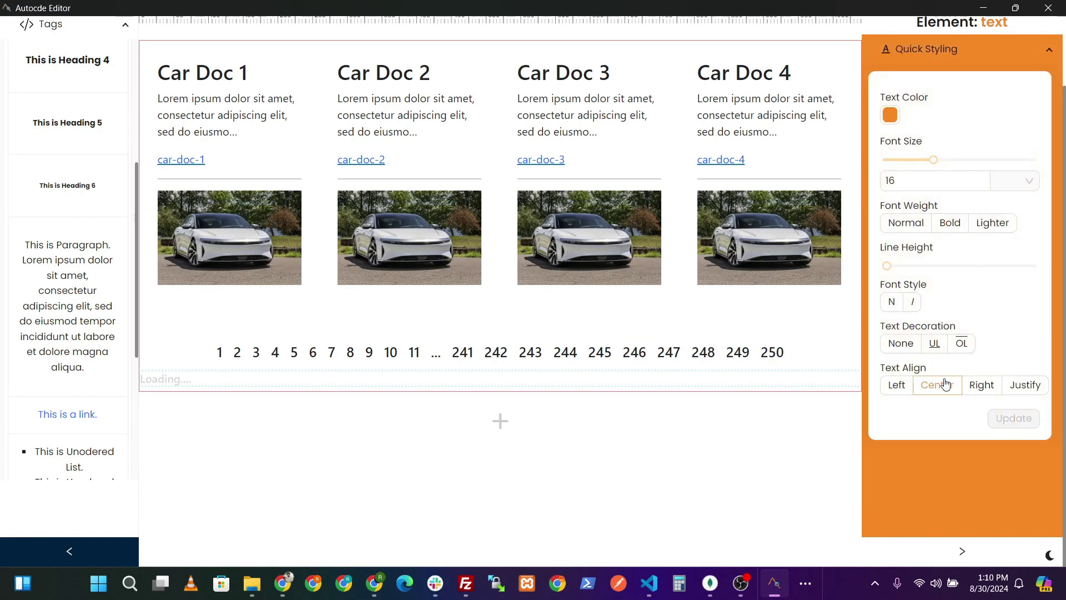
pyautogui.click(938, 385)
pyautogui.click(1012, 422)
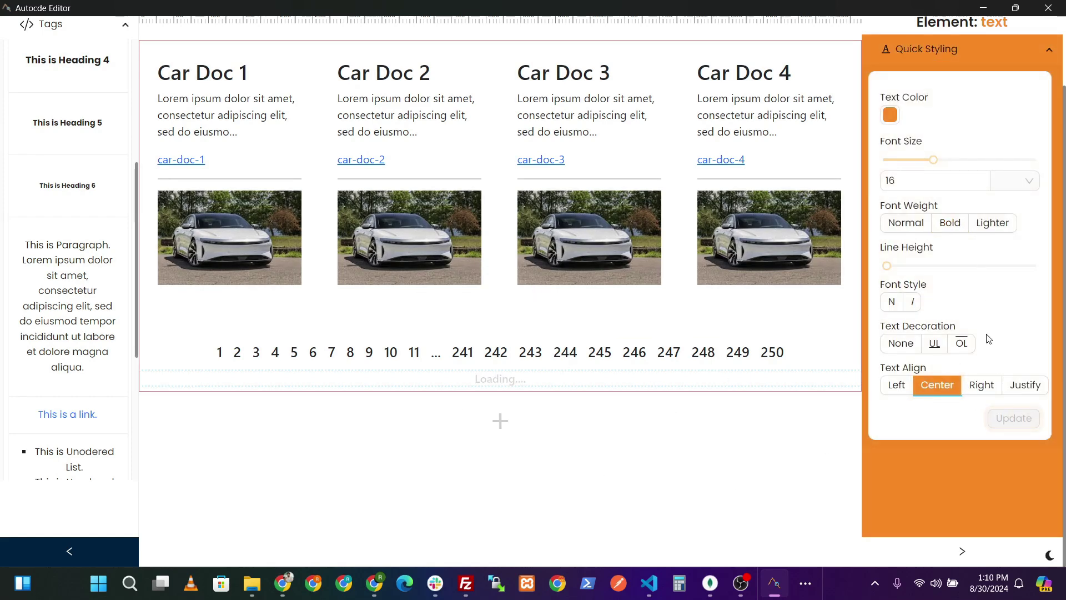
# - Test the pagination by choosing page number 2 in the page-number row
pyautogui.click(244, 364)
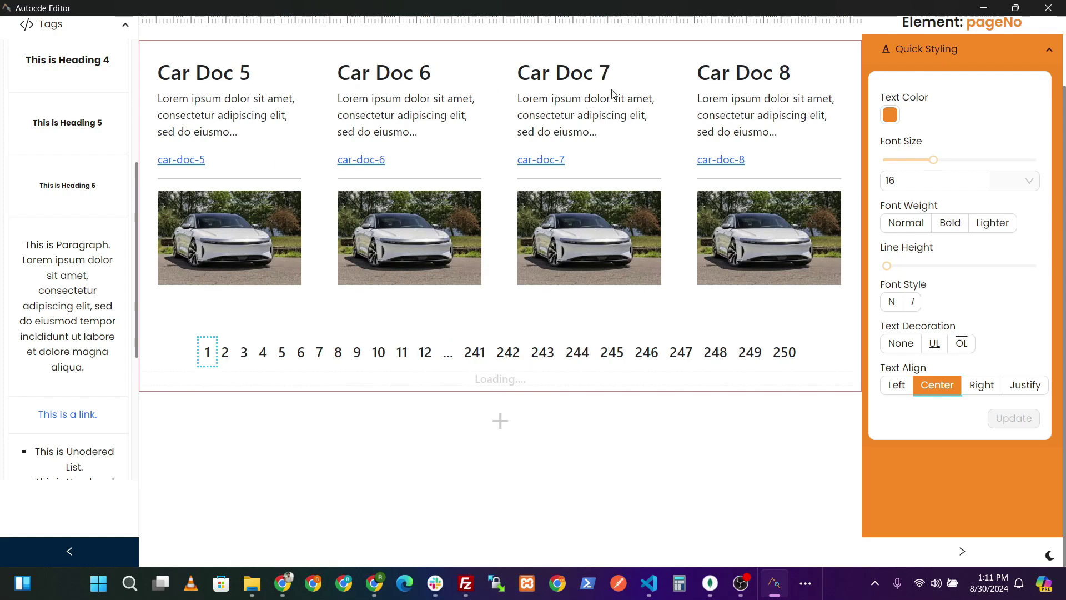
pyautogui.click(225, 352)
# - Start a custom attribute named styles on the pageNo heading, with style as the attribute
pyautogui.click(1049, 129)
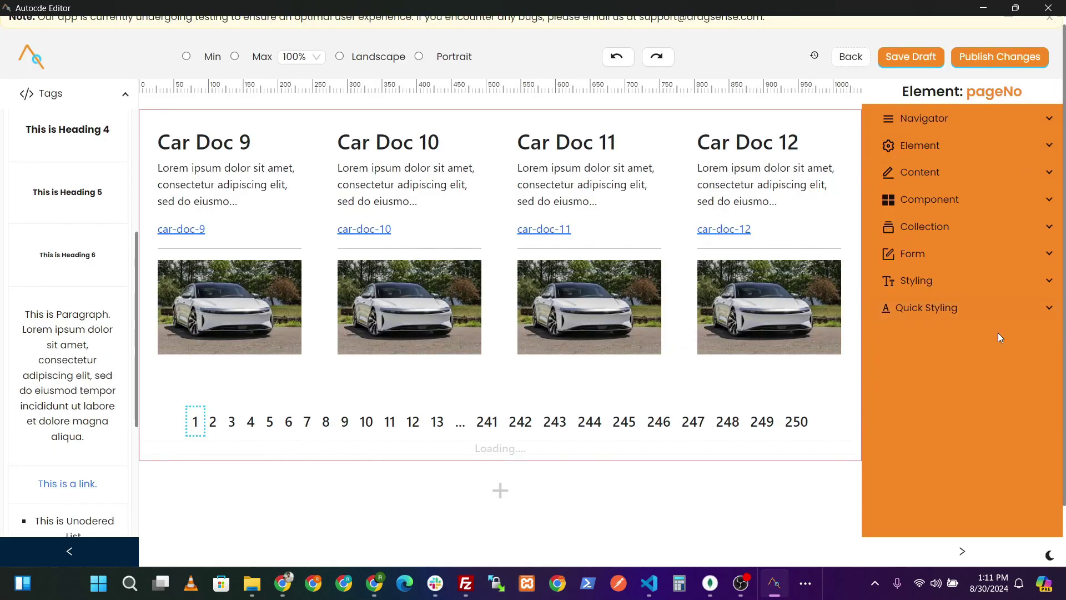
pyautogui.click(948, 145)
pyautogui.scroll(-2, 966, 400)
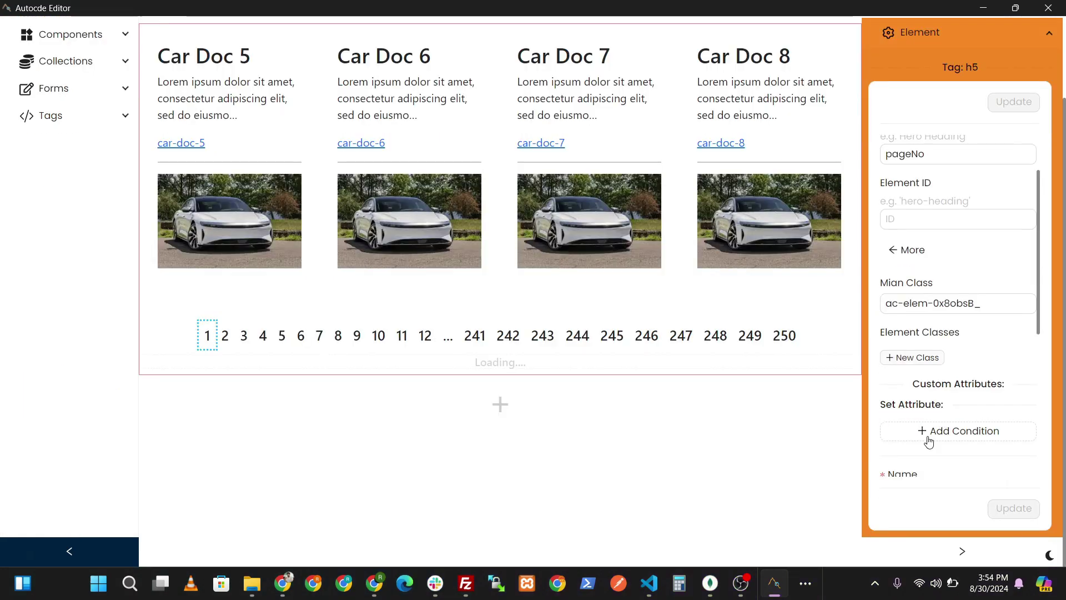
pyautogui.click(928, 436)
pyautogui.click(934, 305)
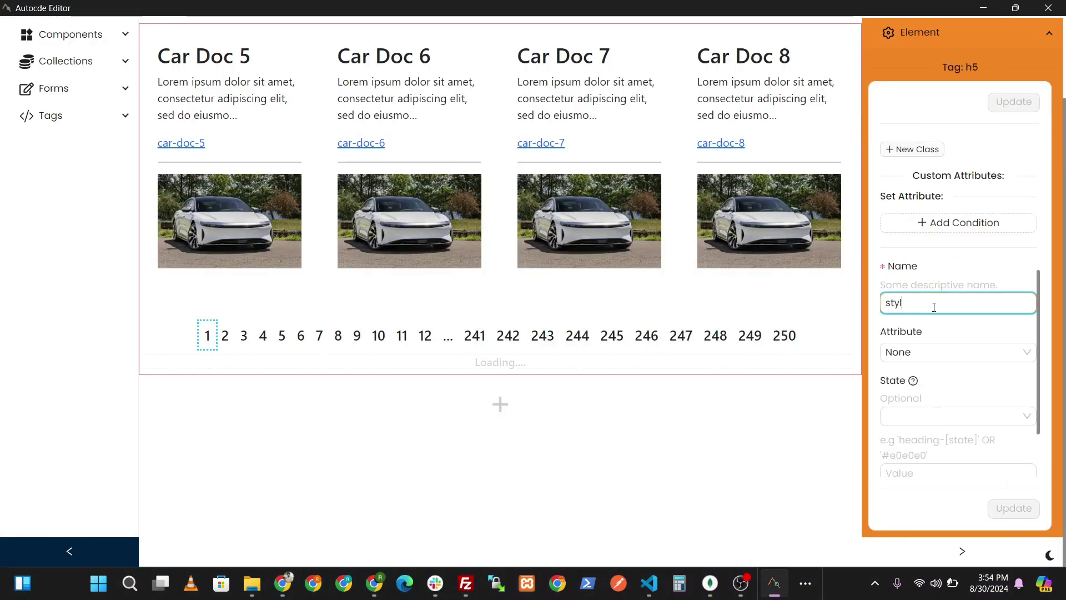
pyautogui.click(946, 356)
pyautogui.write('s')
pyautogui.click(917, 433)
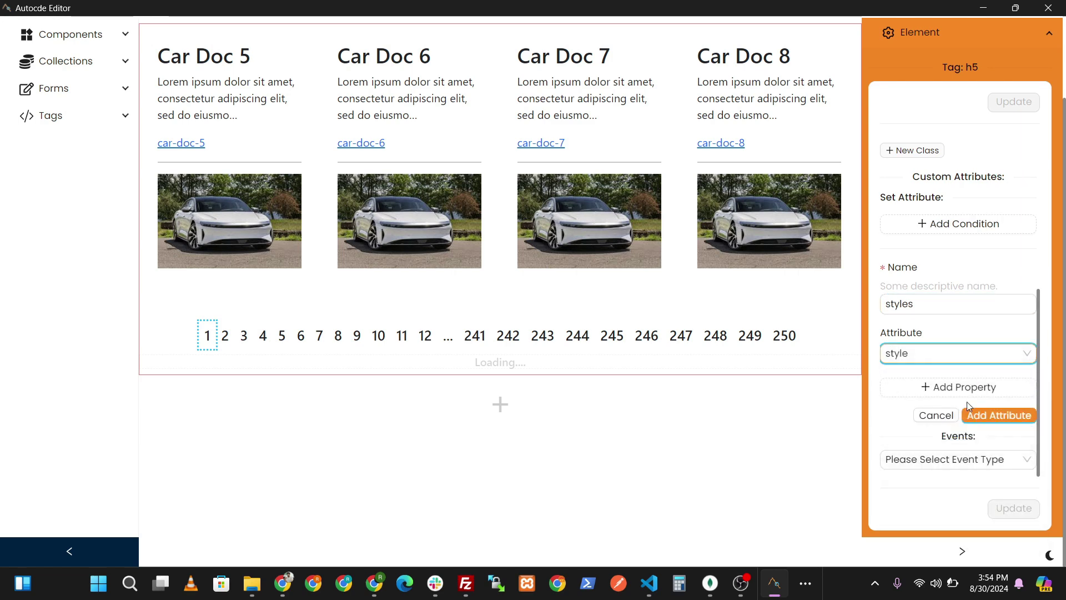
# - Add a backgroundColor property named active-bg with the value #e0e0e0 to the styles attribute
pyautogui.click(951, 386)
pyautogui.click(936, 348)
pyautogui.write('a')
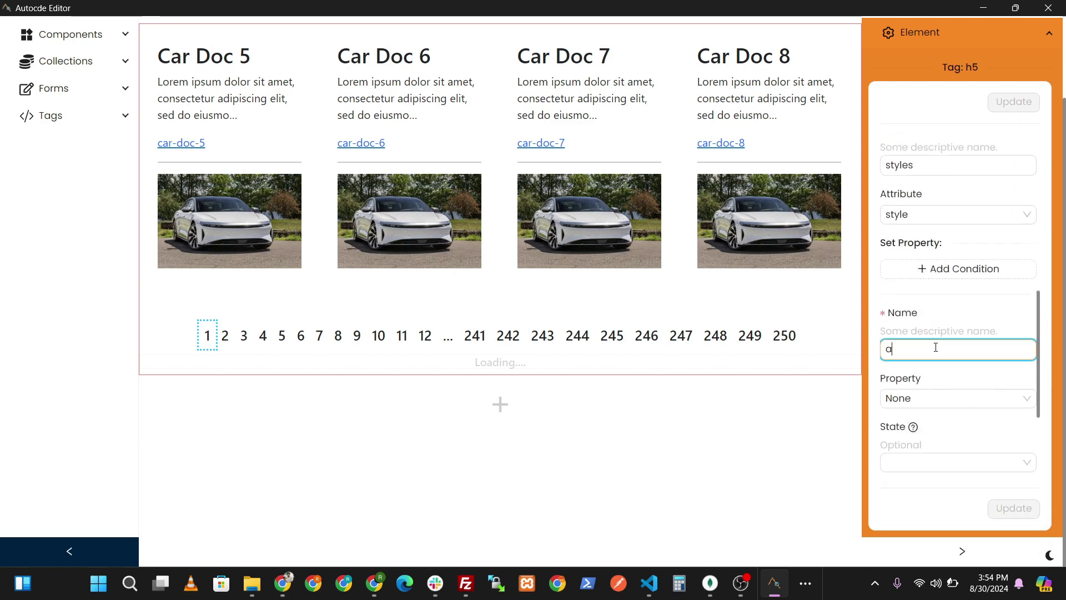
pyautogui.write('ctive-bg')
pyautogui.scroll(-3, 936, 347)
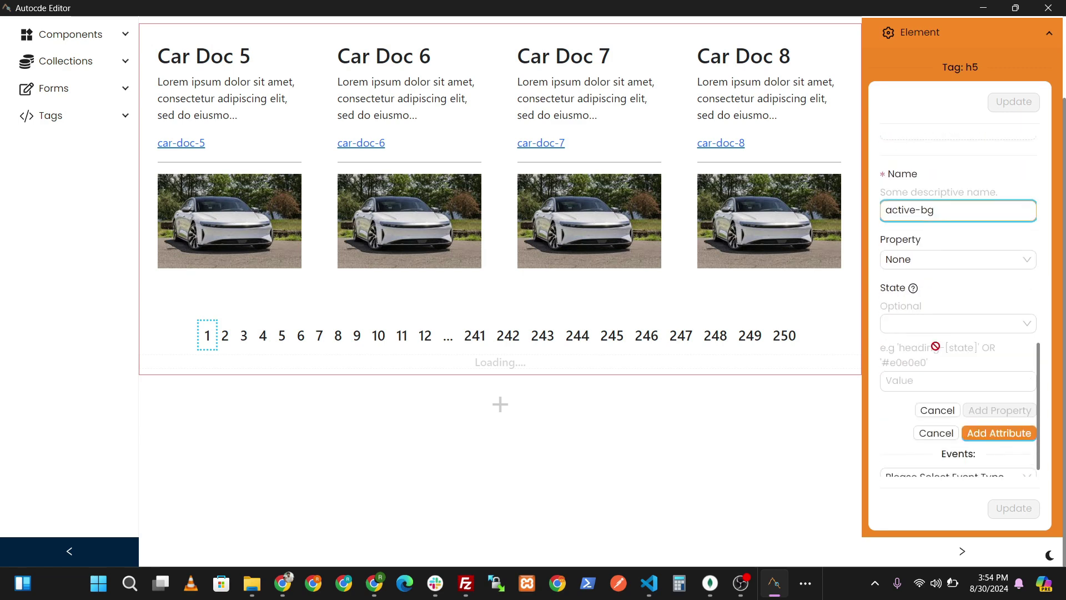
pyautogui.click(937, 260)
pyautogui.write('b')
pyautogui.click(935, 282)
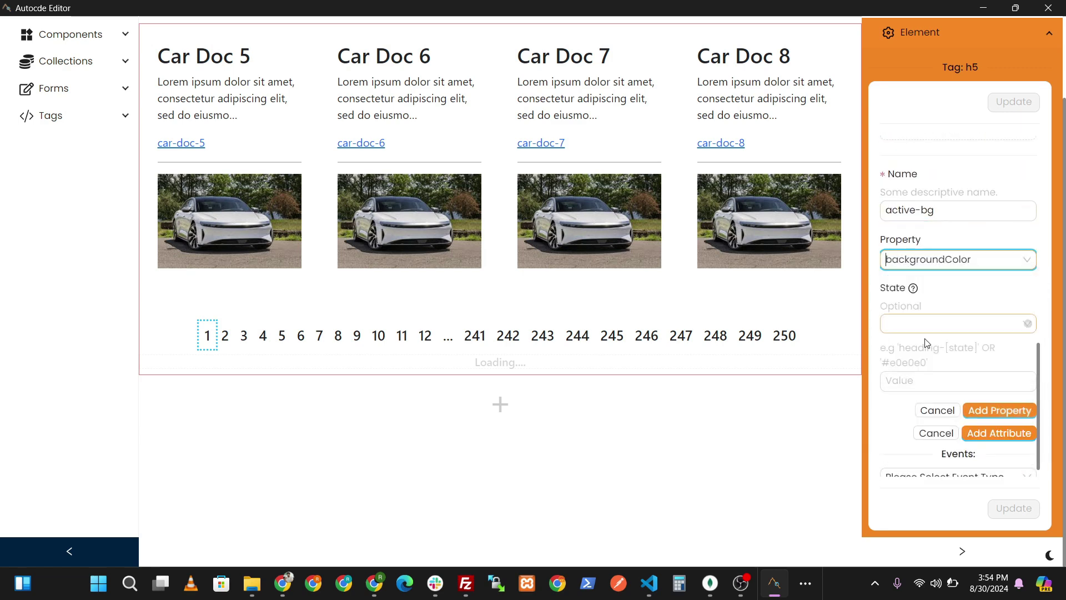
pyautogui.click(917, 374)
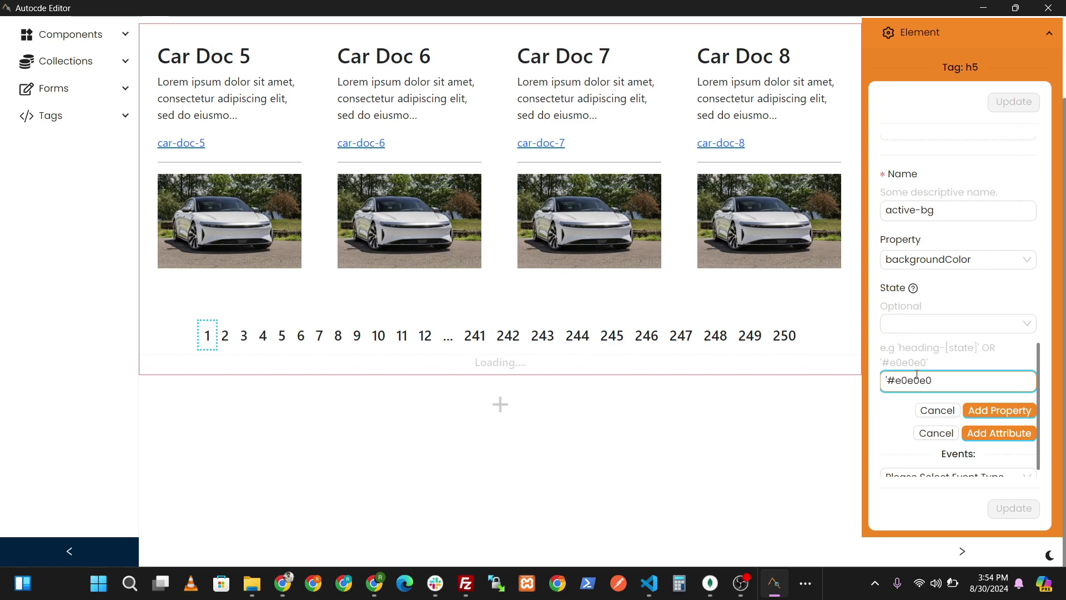
pyautogui.click(999, 410)
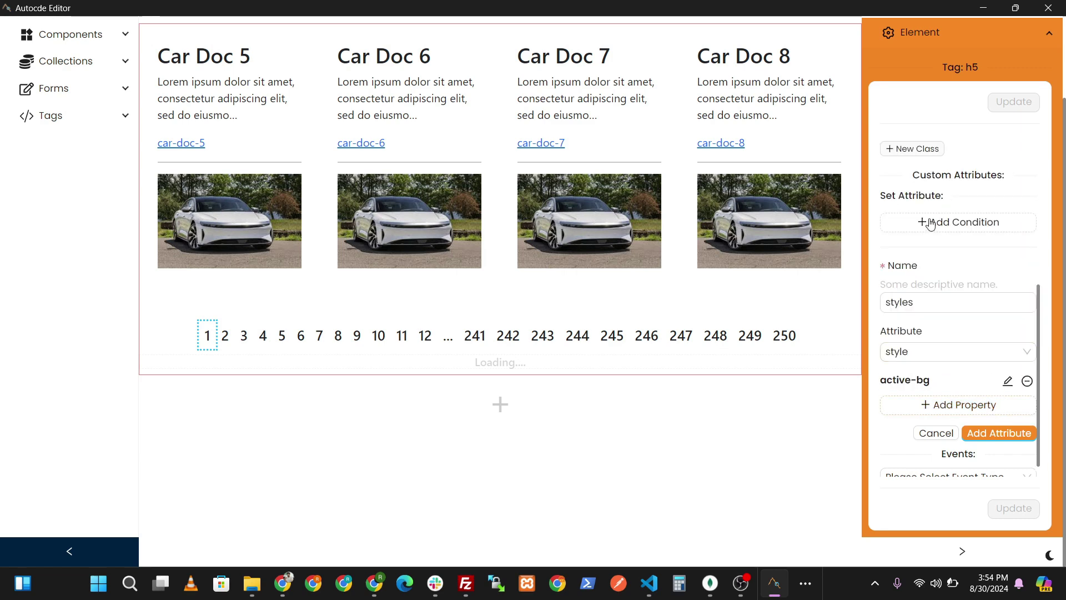
# - Add a condition named if-page-is-active to the active-bg property, with COLLECTION / PAGE as its key
pyautogui.click(1007, 383)
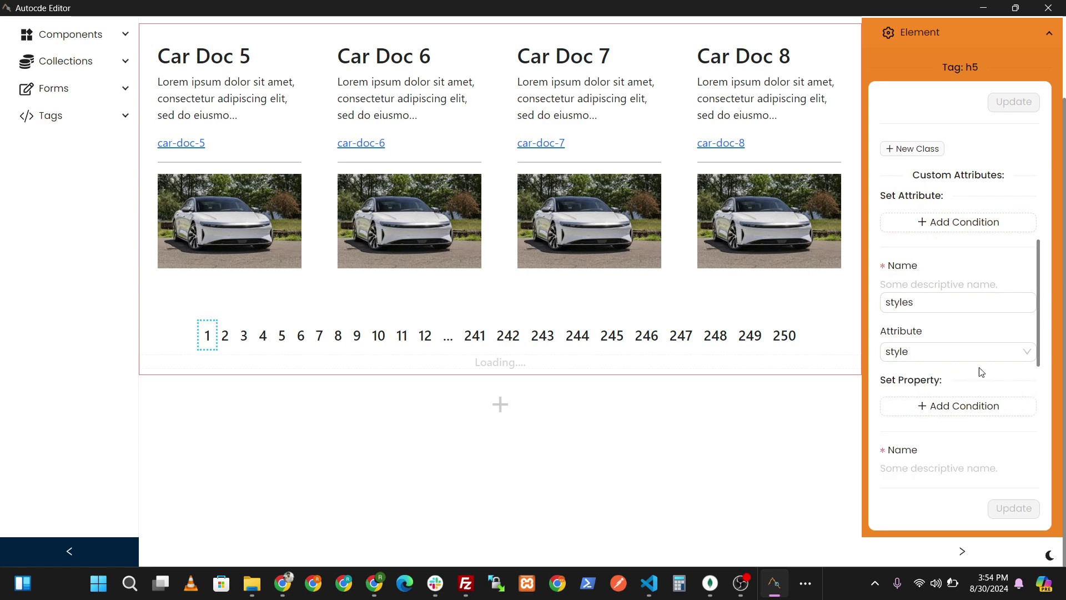
pyautogui.scroll(-1, 948, 339)
pyautogui.click(948, 338)
pyautogui.scroll(-2, 939, 355)
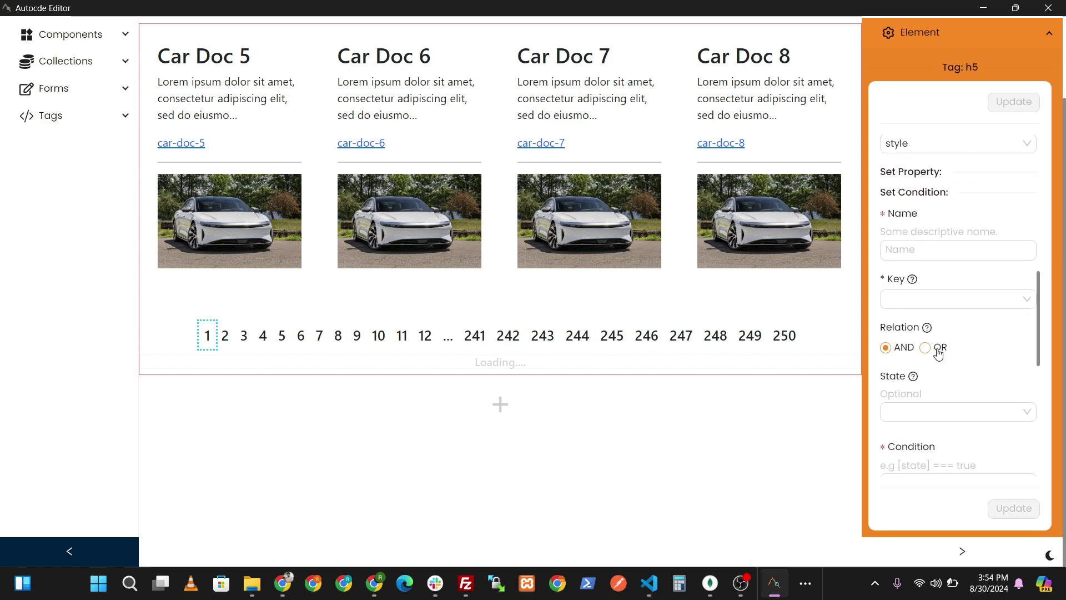
pyautogui.click(918, 252)
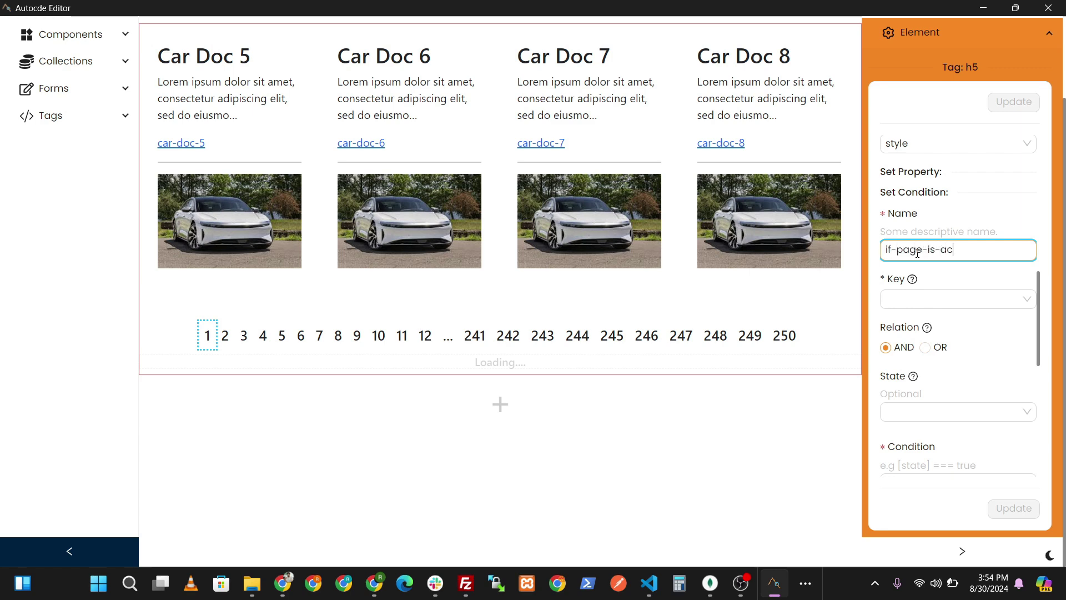
pyautogui.click(952, 300)
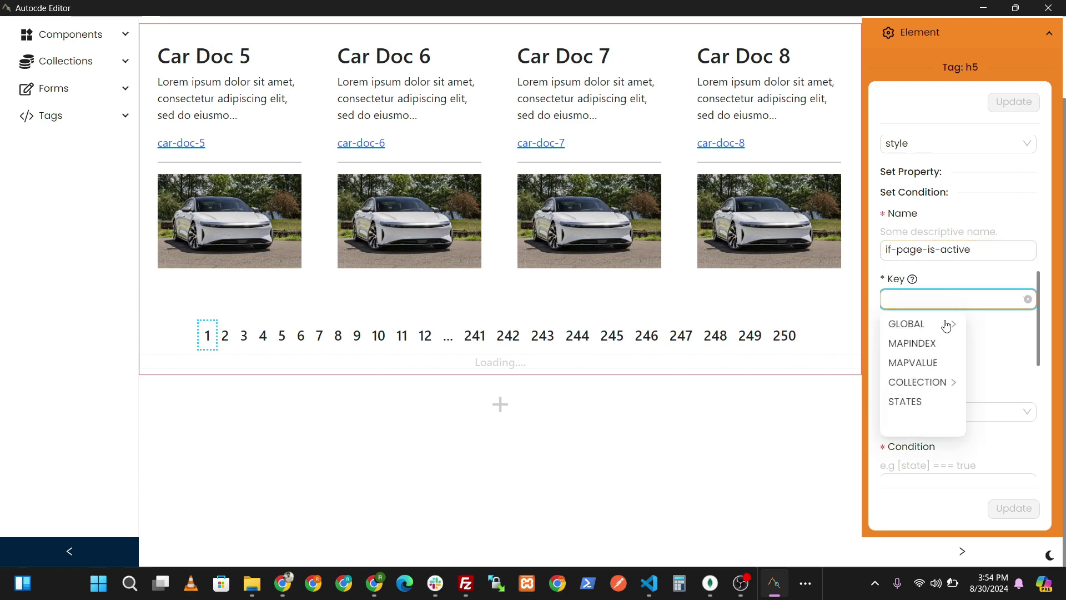
pyautogui.click(929, 383)
pyautogui.scroll(-3, 993, 379)
pyautogui.scroll(-3, 978, 383)
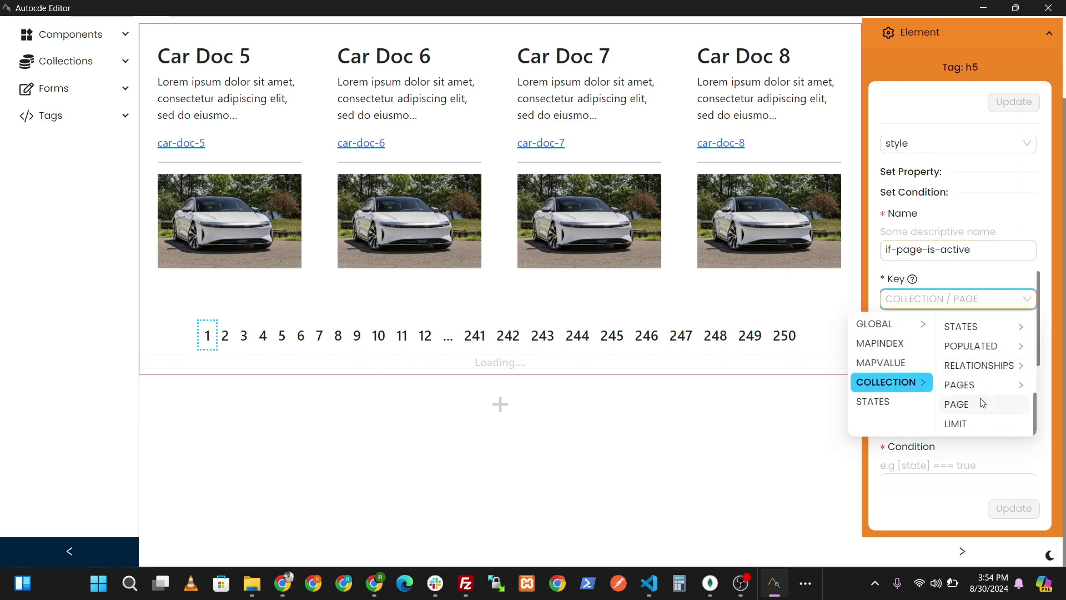
pyautogui.click(951, 402)
# - Set the condition's state to MAPVALUE and its expression to [key] === [state], and save it into the active-bg property
pyautogui.click(932, 411)
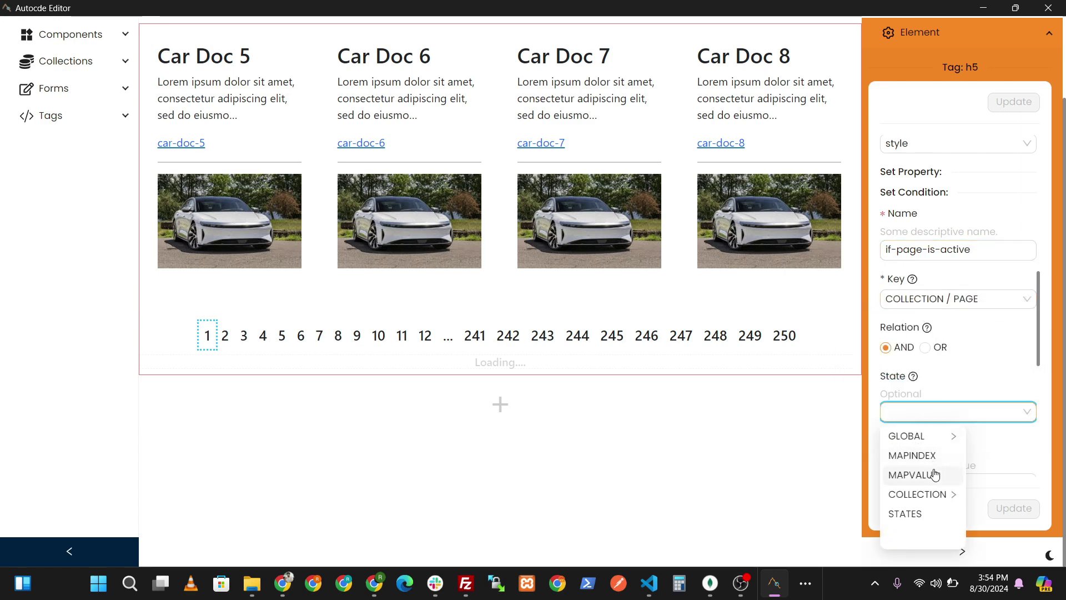
pyautogui.click(935, 475)
pyautogui.scroll(-1, 925, 423)
pyautogui.click(920, 415)
pyautogui.write('[key] === [state')
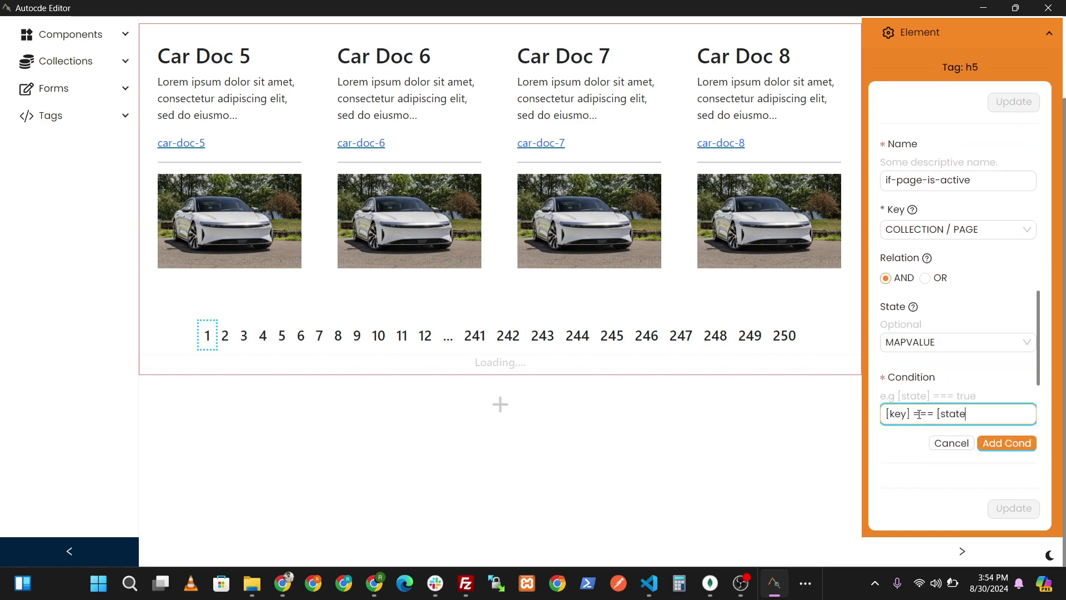
pyautogui.click(1007, 442)
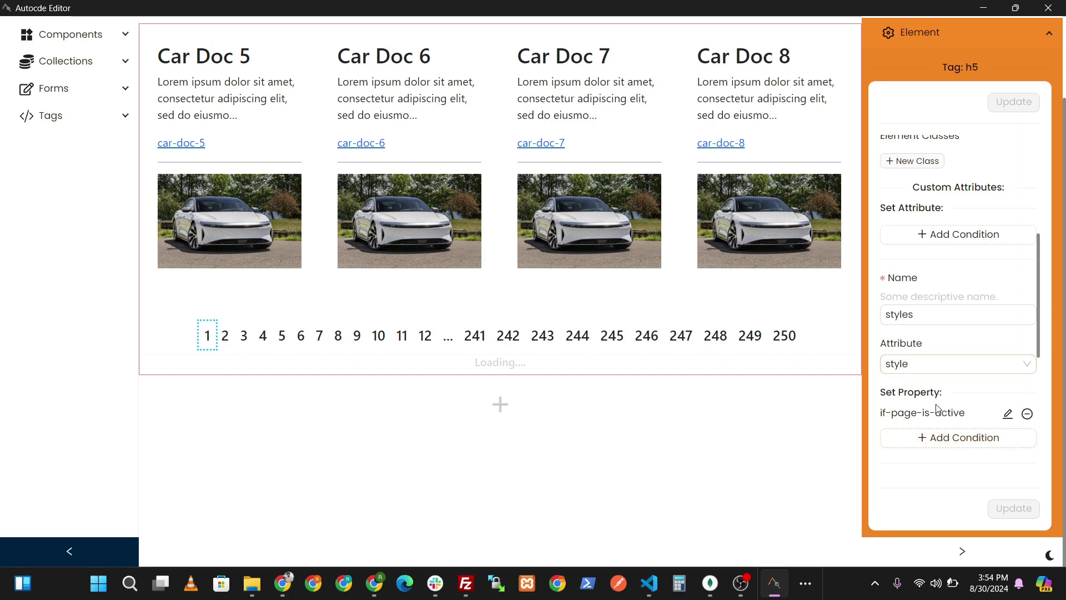
pyautogui.scroll(-5, 937, 408)
pyautogui.click(1002, 436)
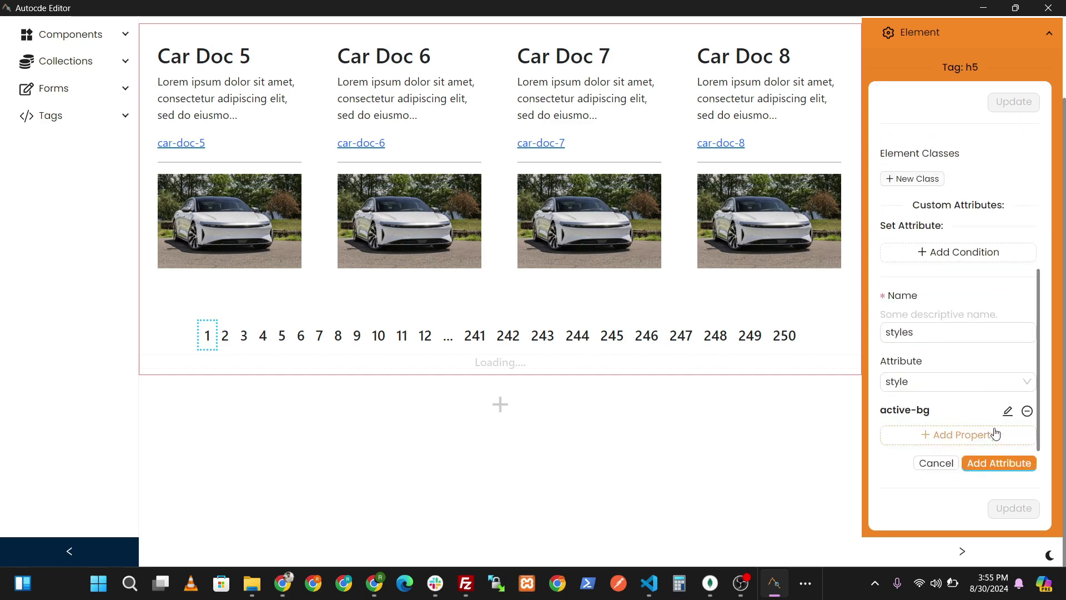
# - Add the styles attribute to the pageNo heading and update the element
pyautogui.click(1004, 464)
pyautogui.doubleClick(937, 390)
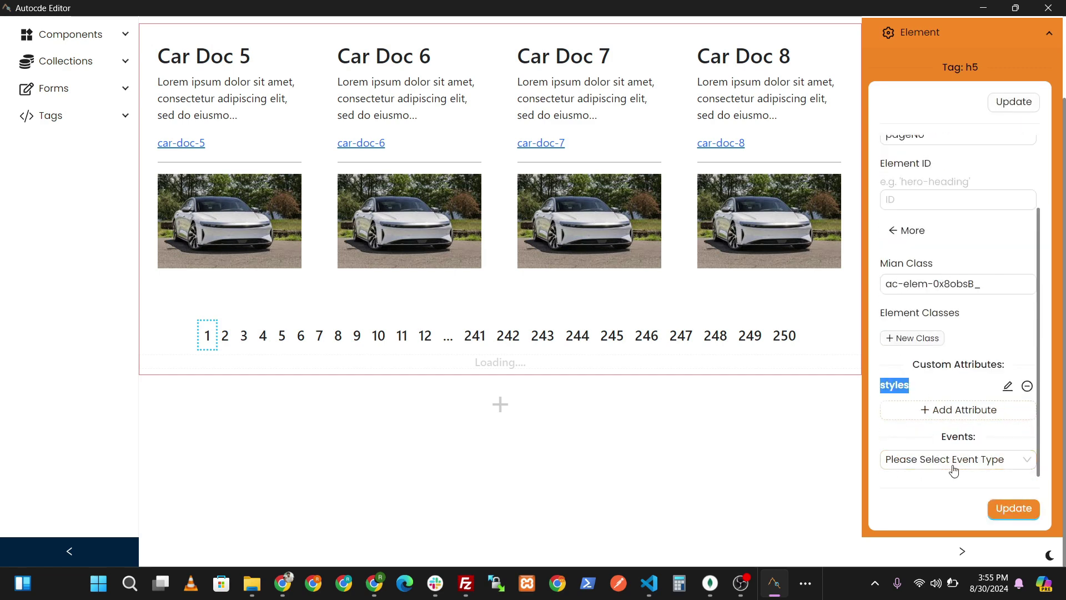
pyautogui.click(1008, 507)
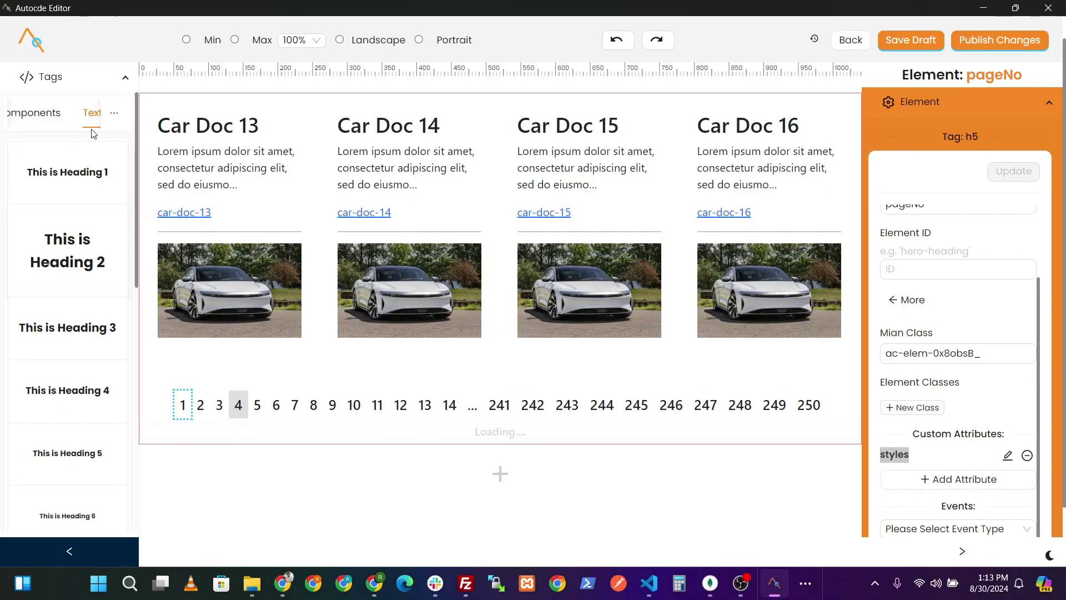
# - Add a div layout element below the Loading text, at the end of the component
pyautogui.moveTo(114, 113)
pyautogui.click(161, 202)
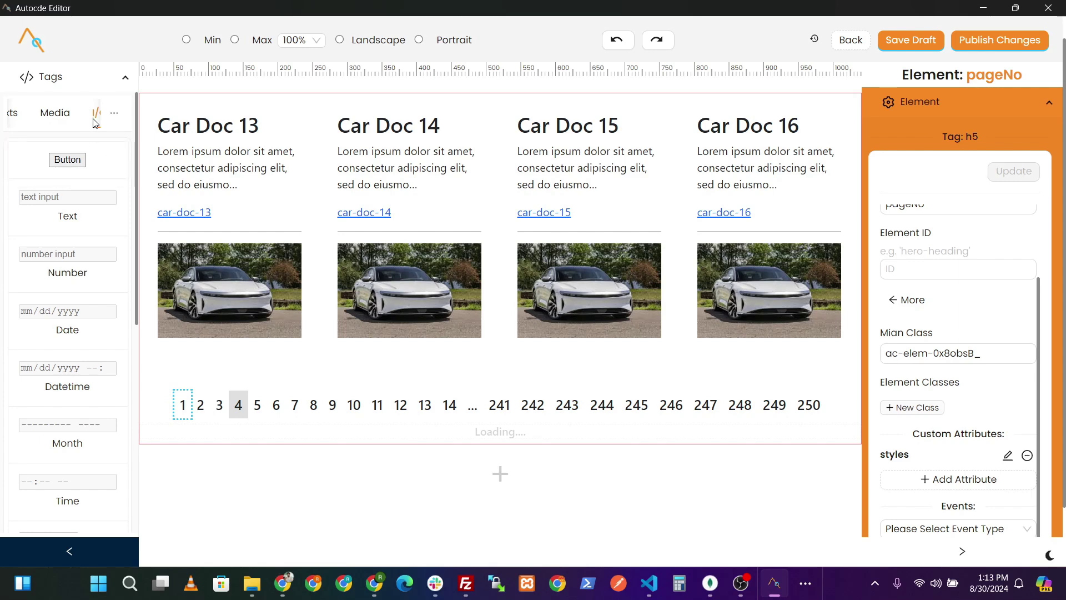
pyautogui.click(127, 140)
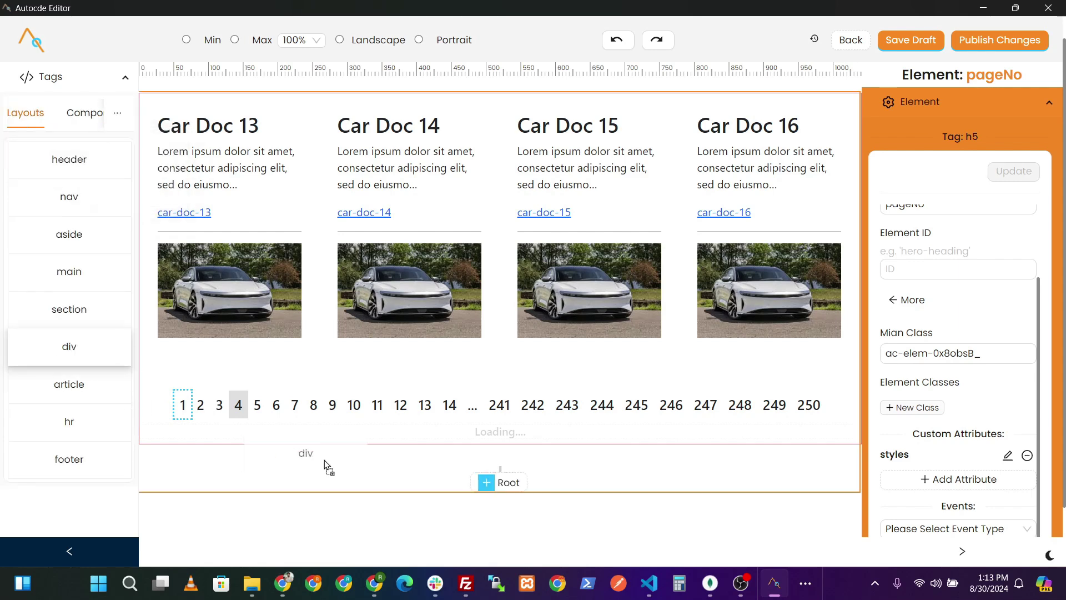
# - Rename the new div as Pagination Buttons and move it above the Loading text
pyautogui.click(426, 477)
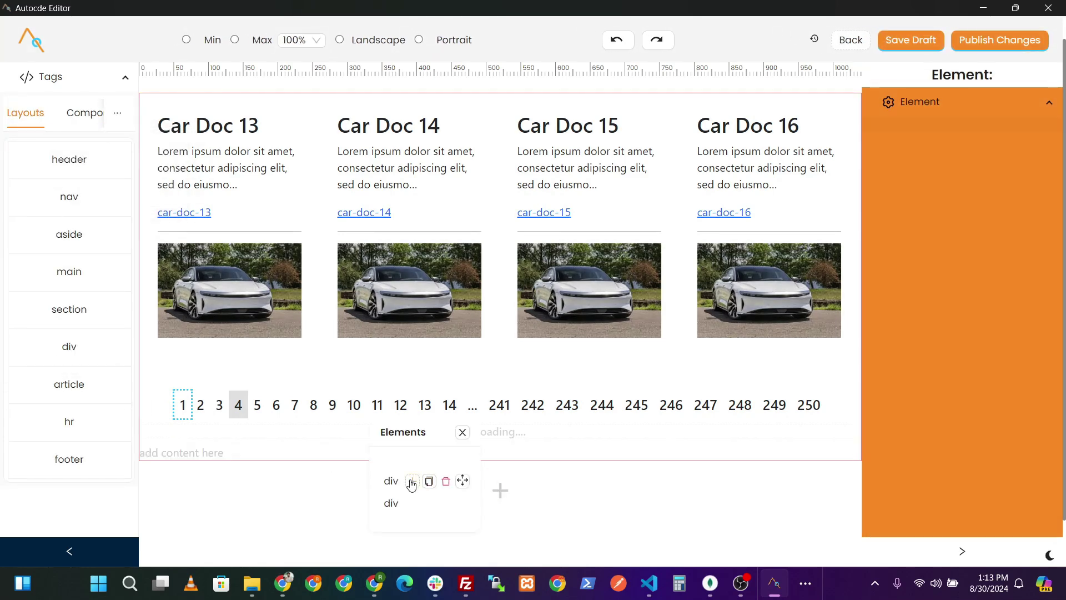
pyautogui.click(412, 483)
pyautogui.click(410, 481)
pyautogui.doubleClick(376, 376)
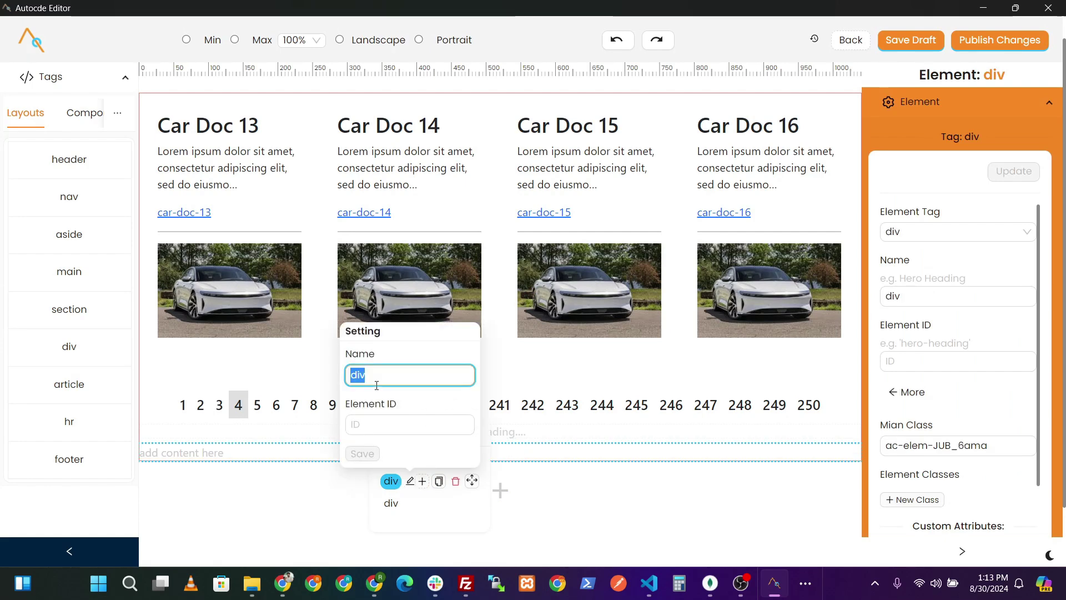
pyautogui.write('Pagination Buttons')
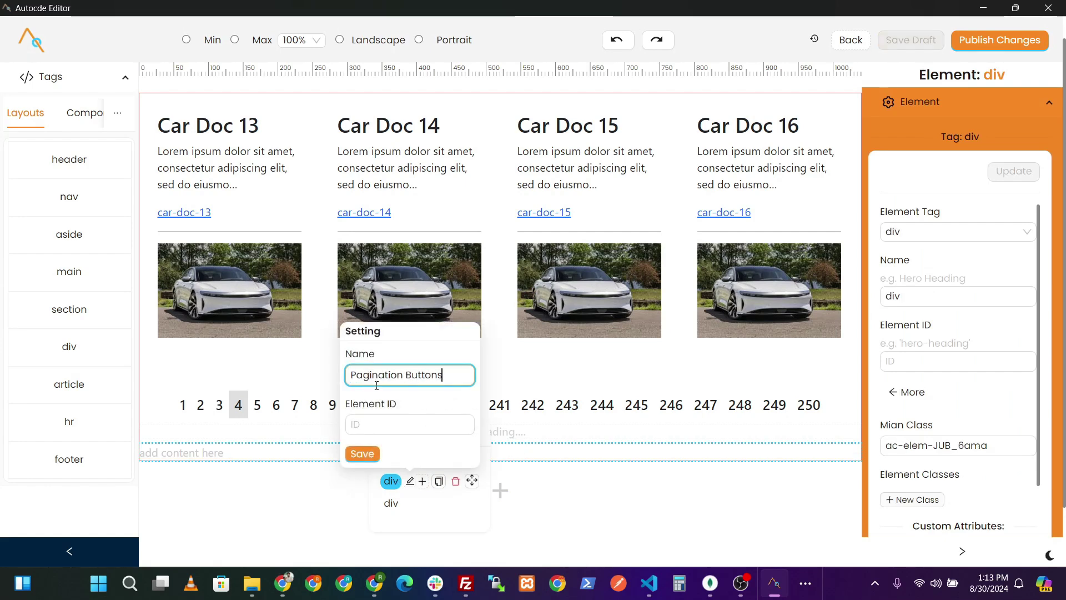
pyautogui.click(362, 453)
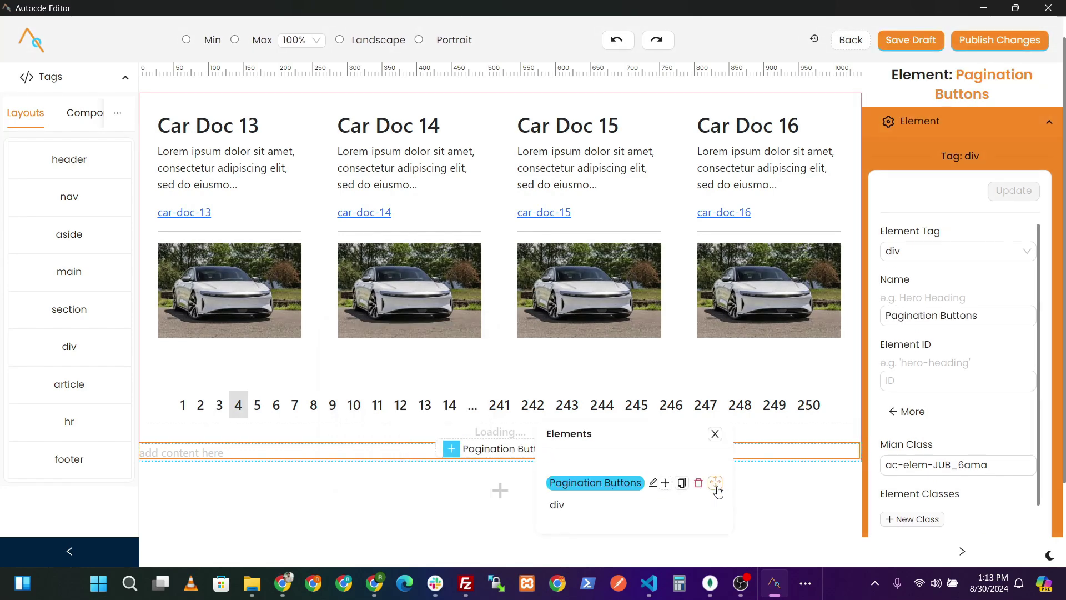
pyautogui.moveTo(715, 482); pyautogui.dragTo(495, 430)
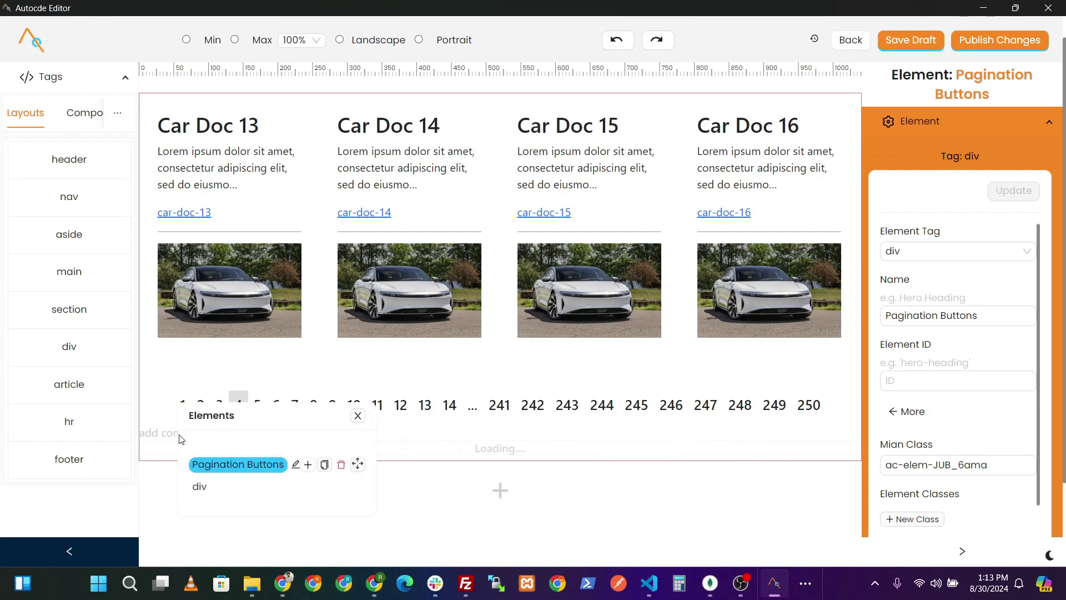
# - Place two button elements inside the Pagination Buttons div
pyautogui.click(118, 113)
pyautogui.click(119, 201)
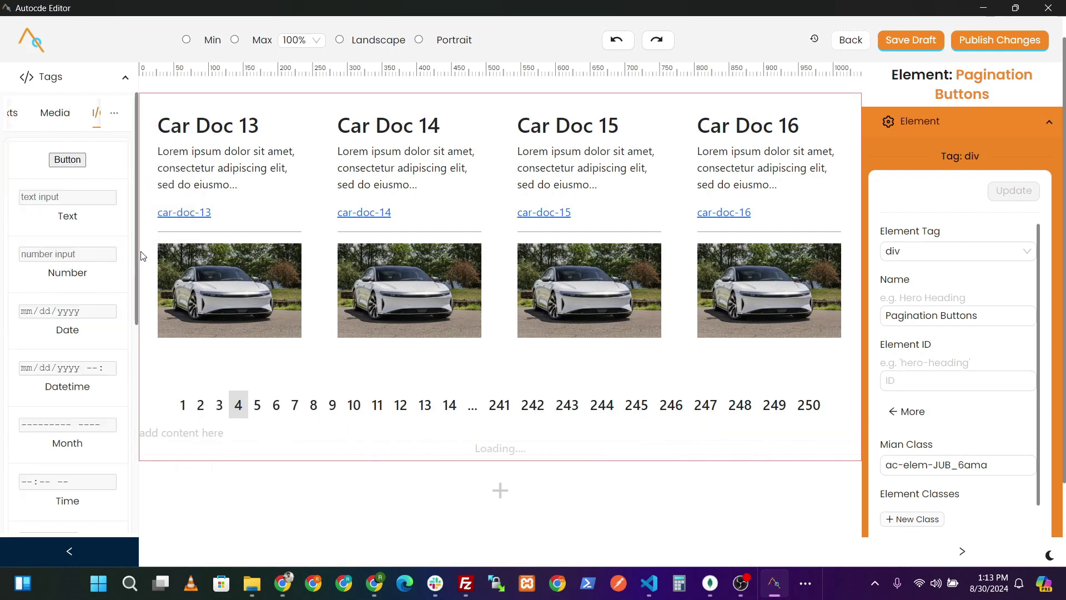
pyautogui.moveTo(67, 159); pyautogui.dragTo(216, 436)
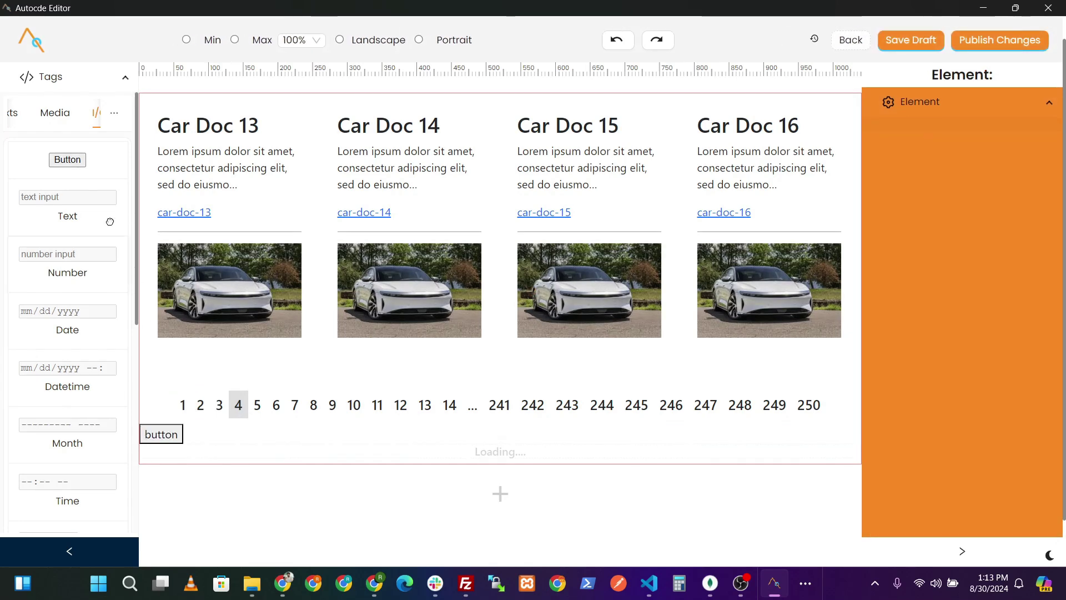
pyautogui.moveTo(109, 166); pyautogui.dragTo(252, 442)
# - Name the first button prev, set its element value to "prev page" and save its settings
pyautogui.moveTo(171, 436)
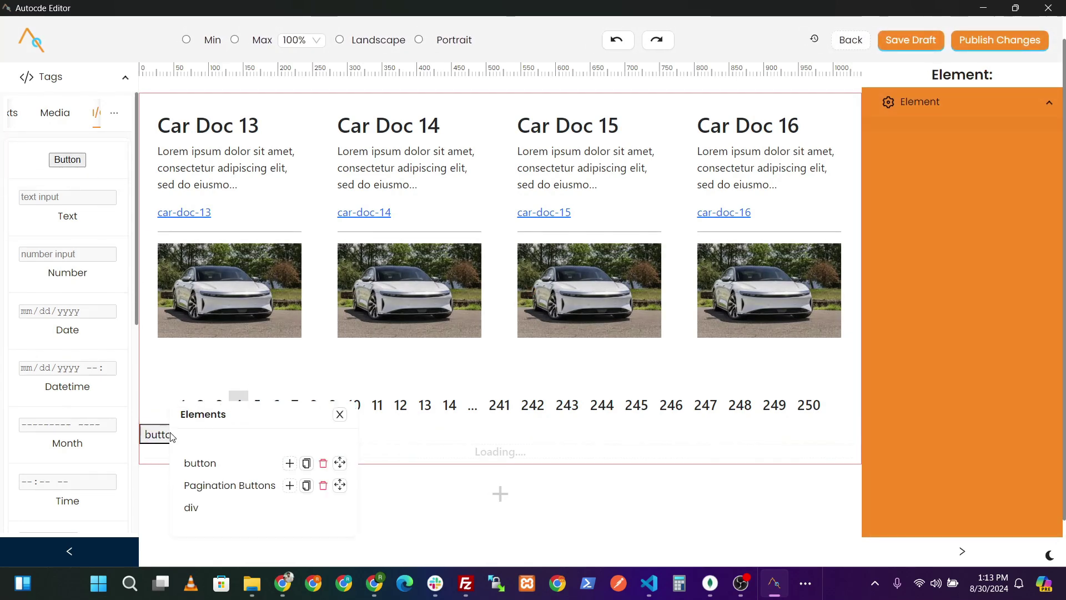
pyautogui.click(205, 463)
pyautogui.click(228, 462)
pyautogui.doubleClick(206, 293)
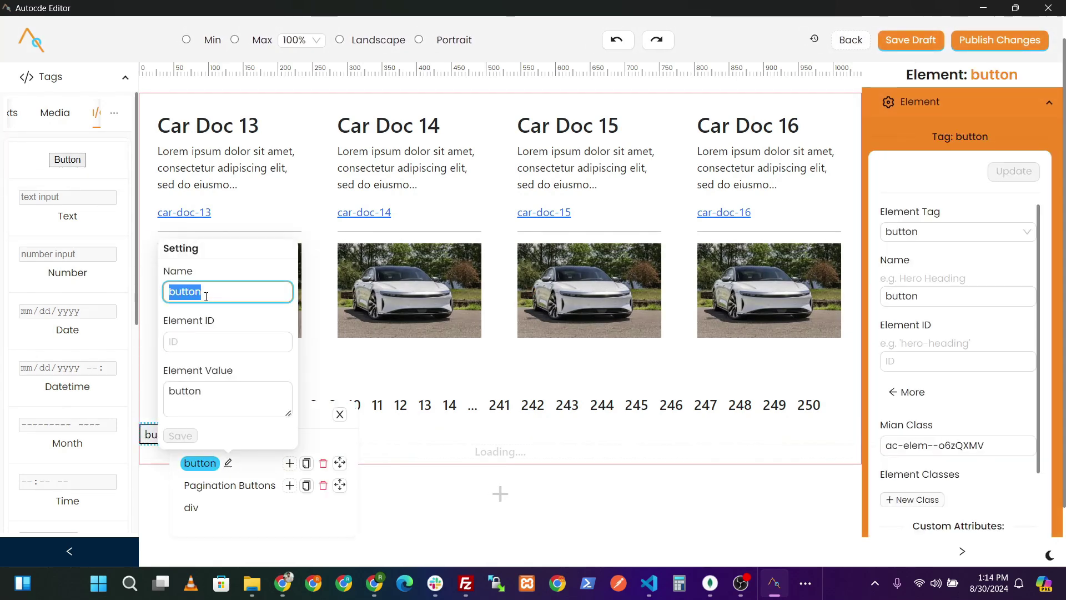
pyautogui.write('prev')
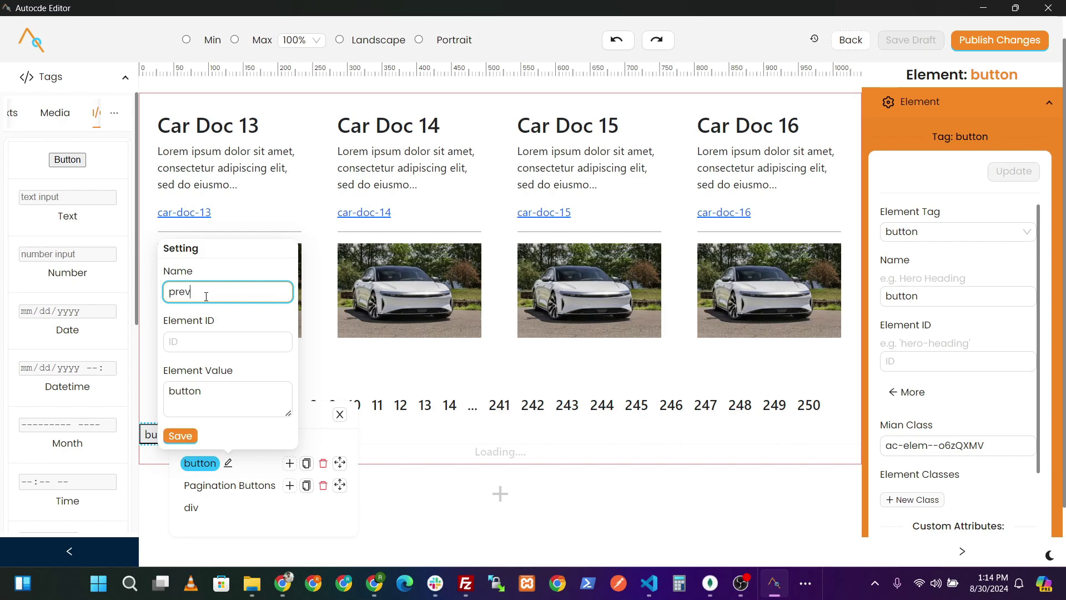
pyautogui.doubleClick(230, 392)
pyautogui.write('prev page')
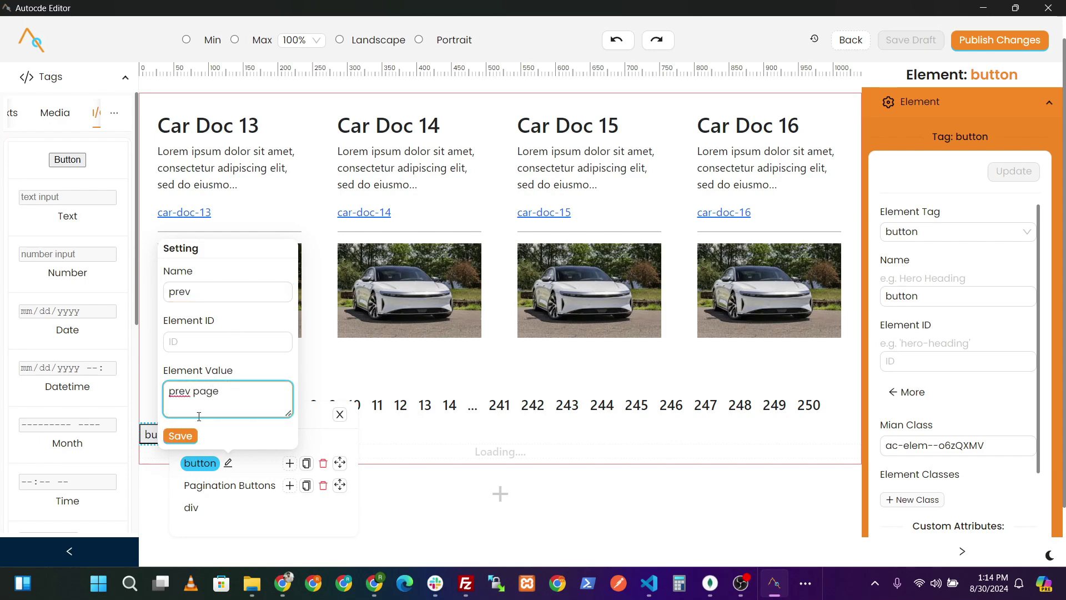
pyautogui.click(181, 436)
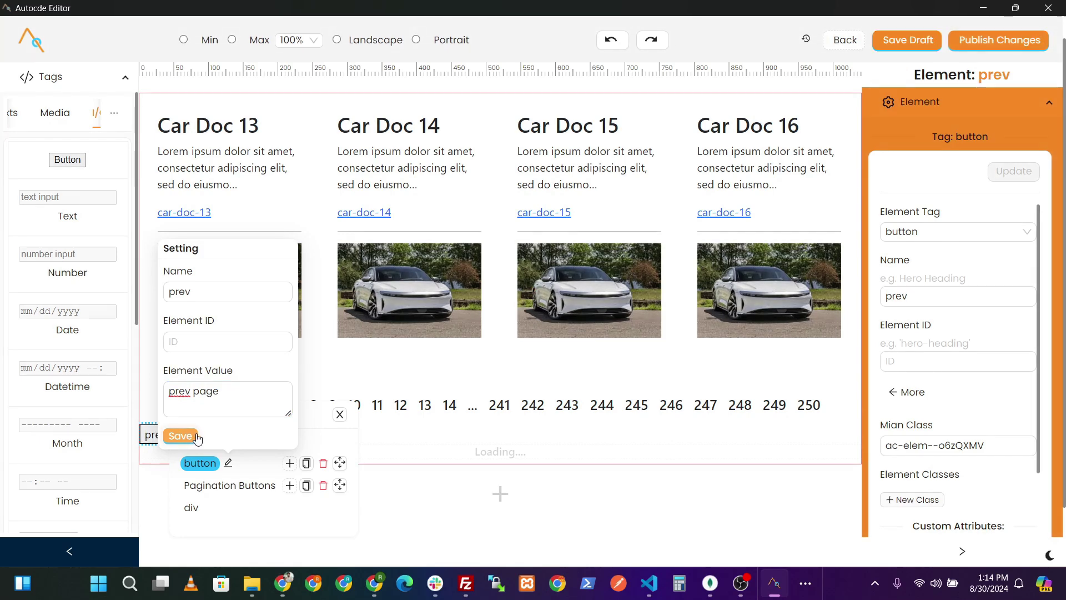
pyautogui.click(379, 459)
# - Name the second button next, set its element value to "next page" and save its settings
pyautogui.click(219, 433)
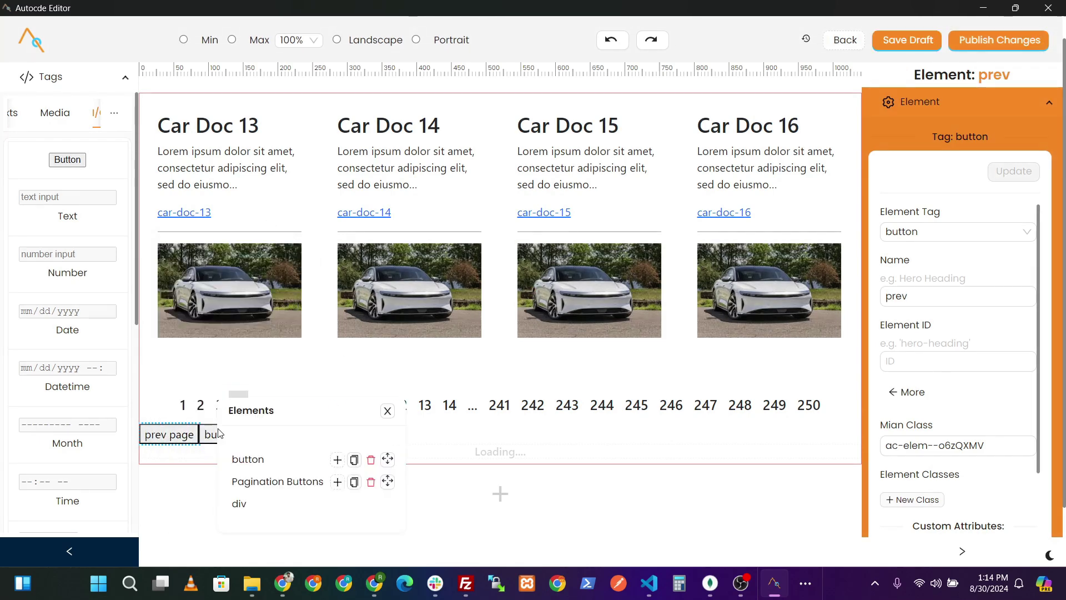
pyautogui.click(266, 461)
pyautogui.click(276, 459)
pyautogui.doubleClick(243, 287)
pyautogui.write('next')
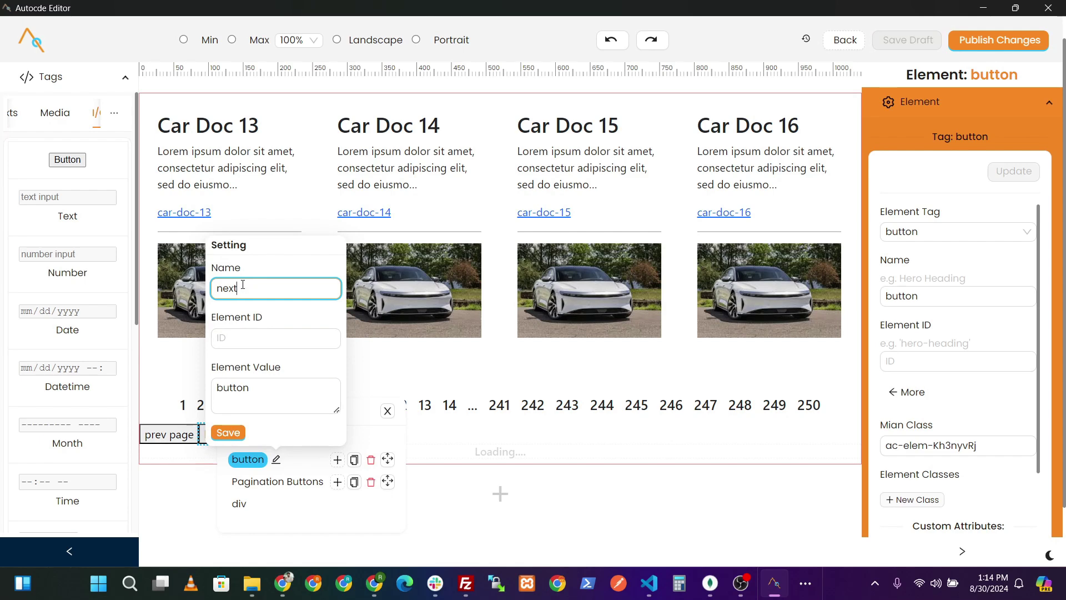
pyautogui.click(234, 387)
pyautogui.doubleClick(233, 387)
pyautogui.write('next page')
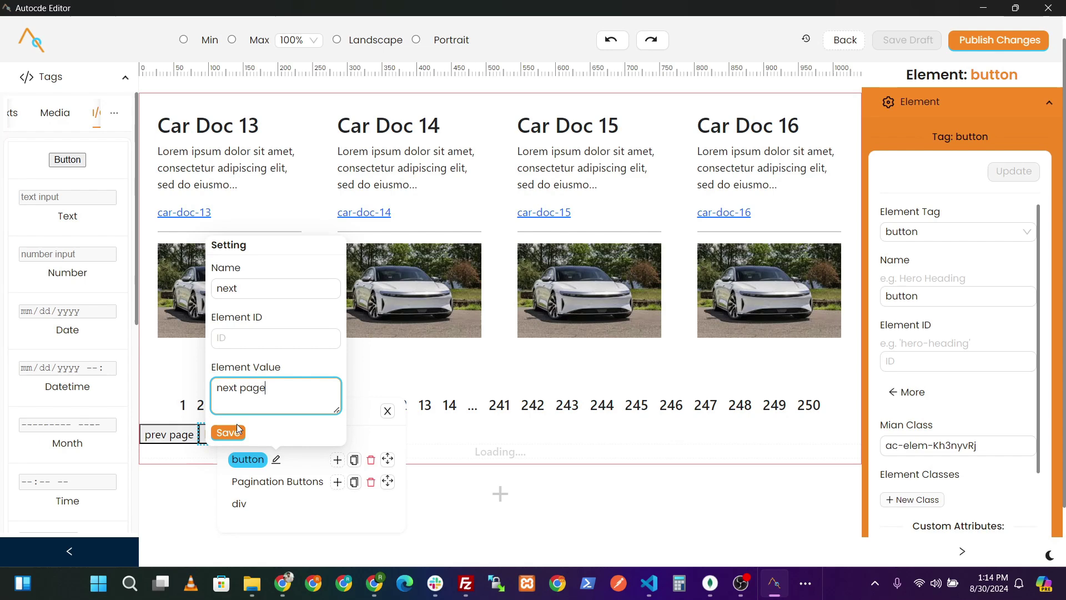
pyautogui.click(227, 432)
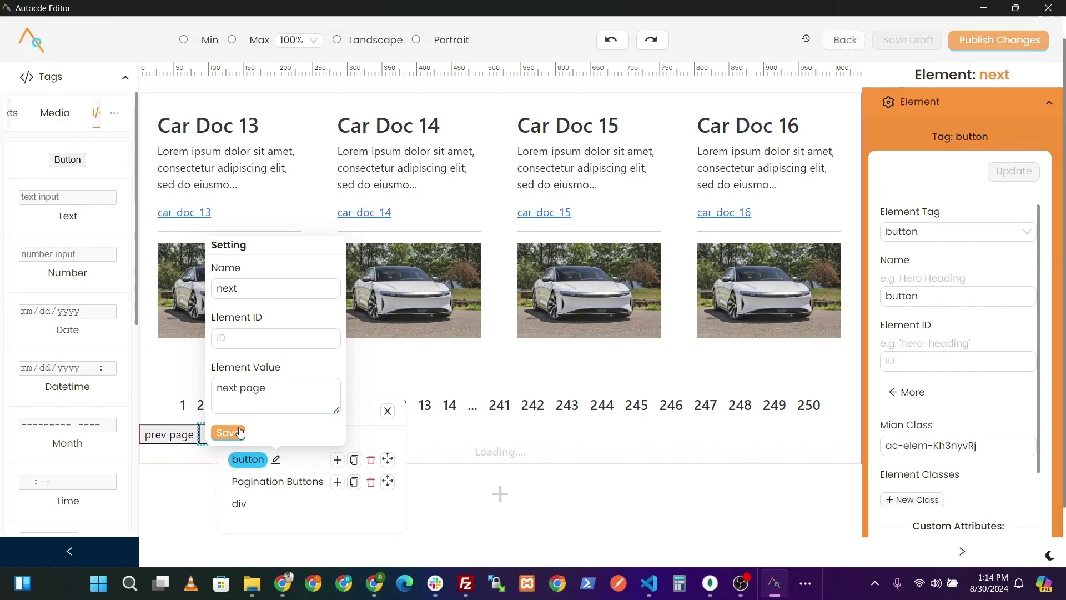
# - Set the display style of the Pagination Buttons div to flex
pyautogui.click(433, 437)
pyautogui.click(1048, 133)
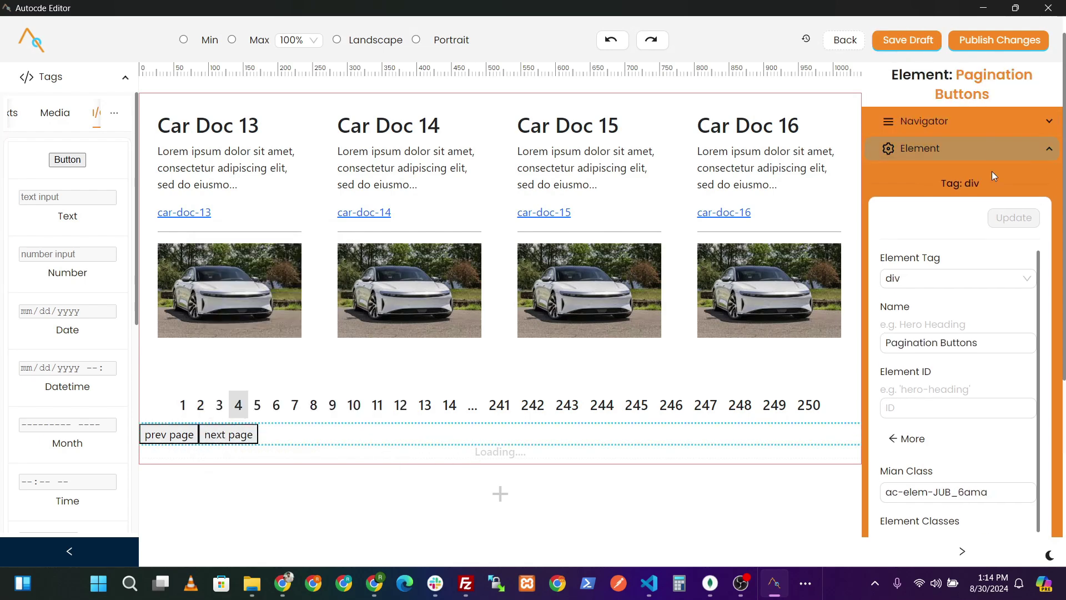
pyautogui.click(976, 281)
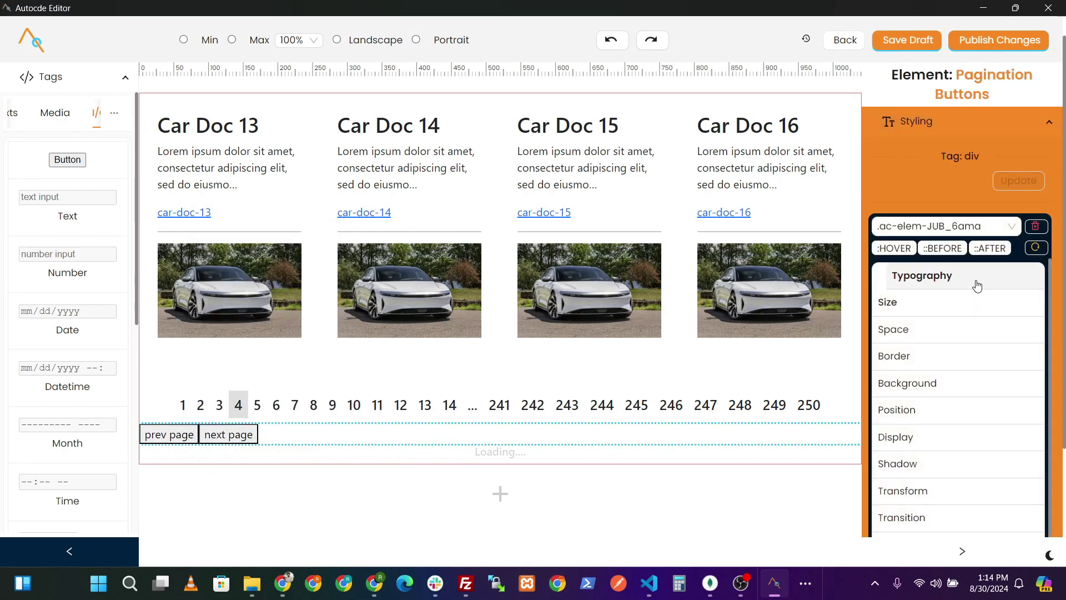
pyautogui.click(940, 437)
pyautogui.click(950, 360)
pyautogui.click(938, 460)
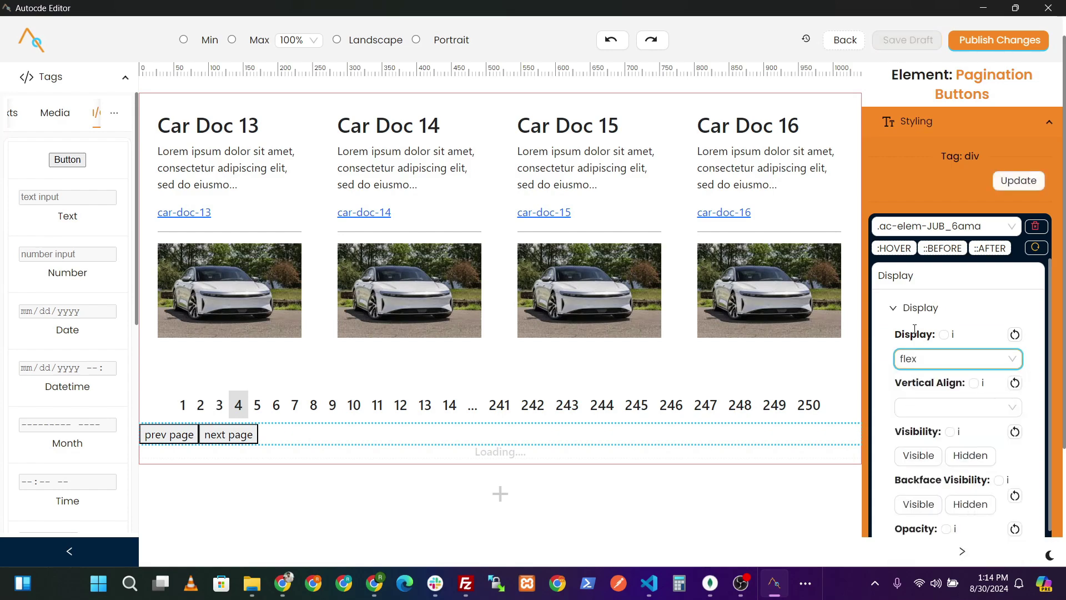
# - Set the Pagination Buttons div's flex Justify Content to space-between and update its styling
pyautogui.click(912, 336)
pyautogui.scroll(-5, 935, 338)
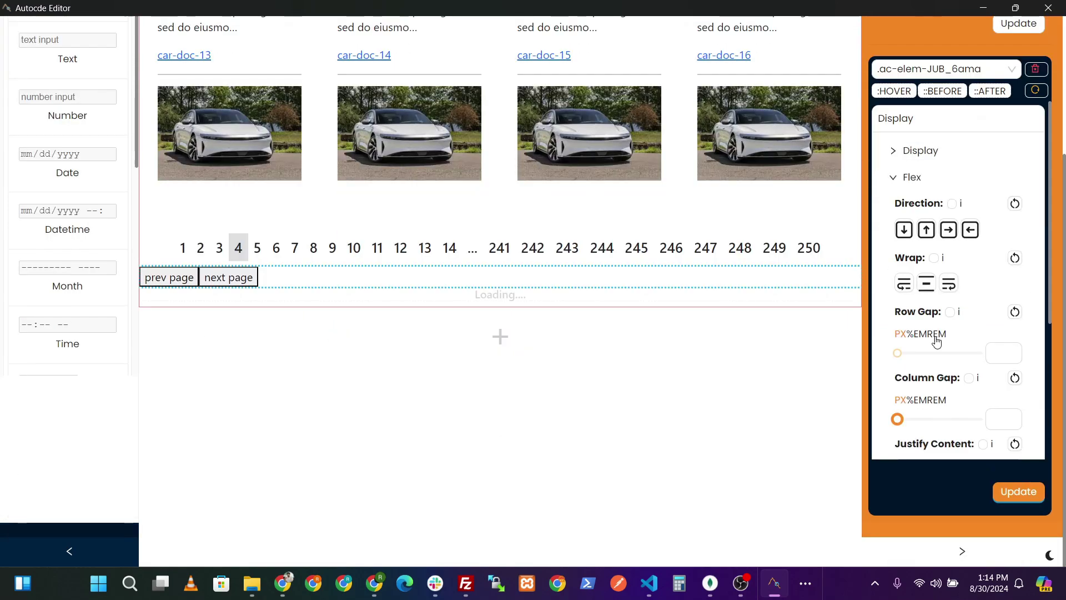
pyautogui.click(946, 331)
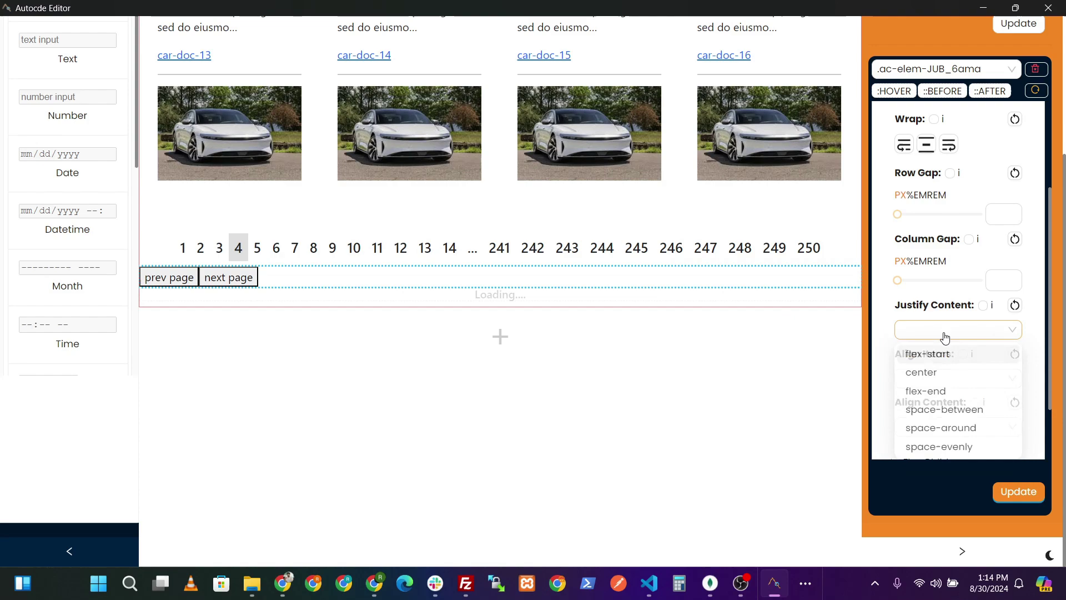
pyautogui.click(966, 412)
pyautogui.click(1019, 491)
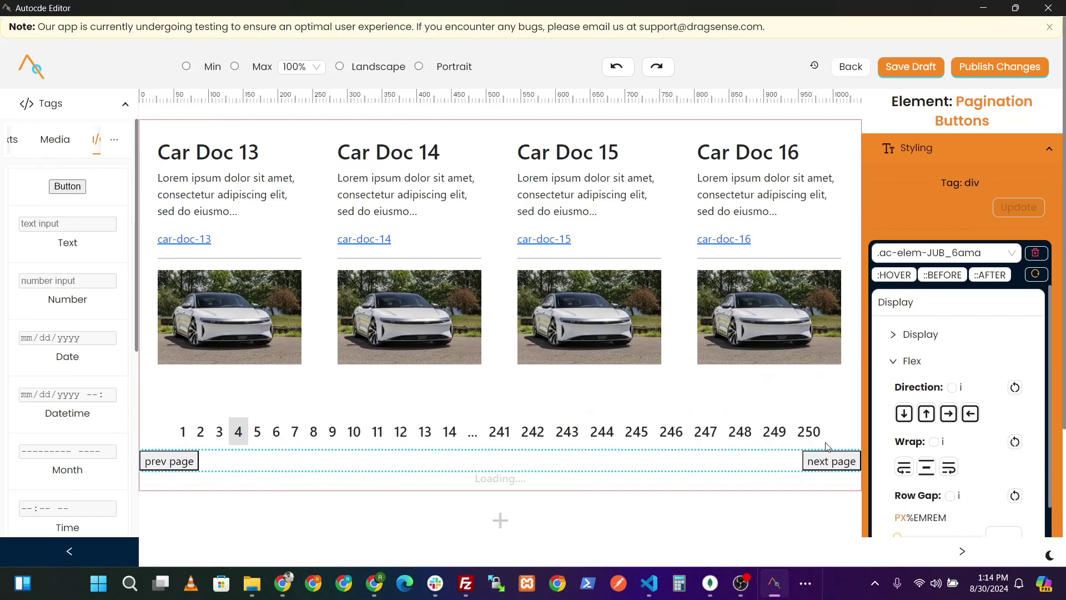
# - Move the Pagination element into the Pagination Buttons div, between the prev page and next page buttons
pyautogui.rightClick(226, 439)
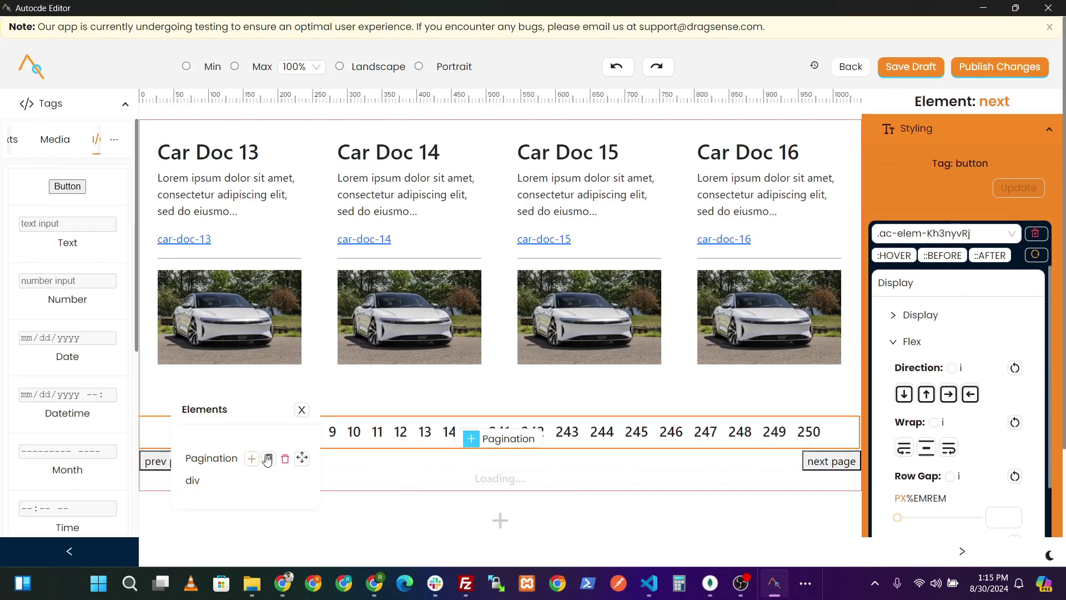
pyautogui.moveTo(383, 473); pyautogui.dragTo(758, 488)
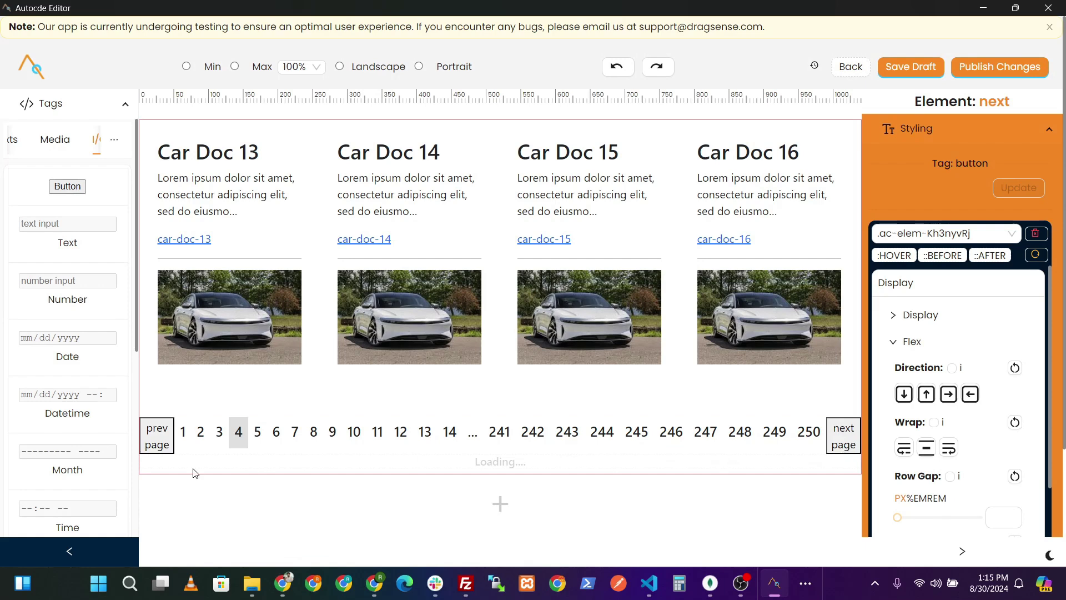
# - Add an OnClick event to the prev page button with COLLECTION / PAGE as its key
pyautogui.scroll(3, 966, 177)
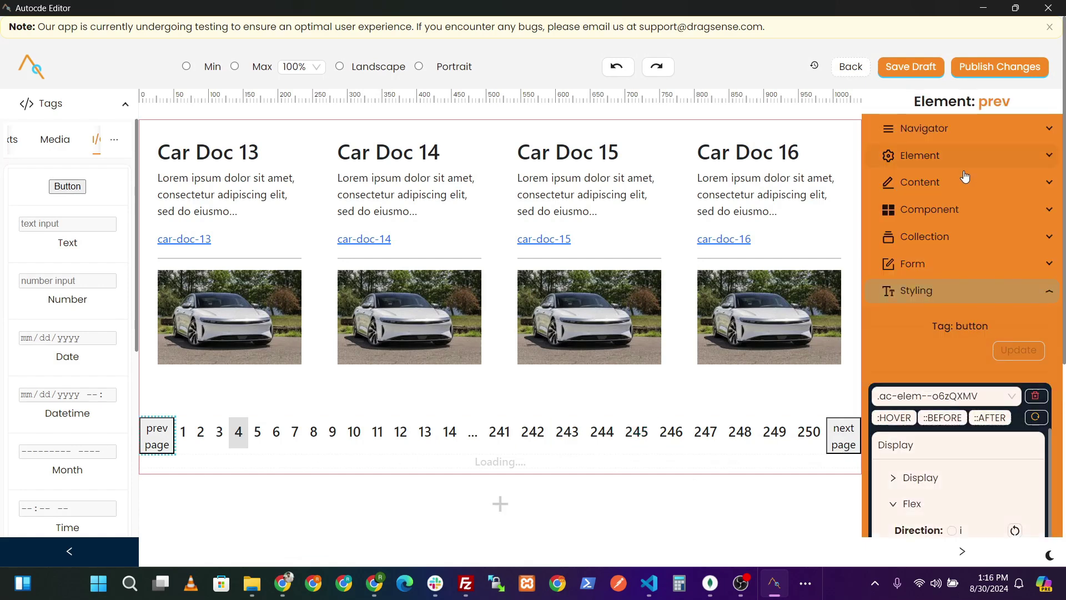
pyautogui.click(933, 157)
pyautogui.scroll(-5, 944, 334)
pyautogui.click(944, 459)
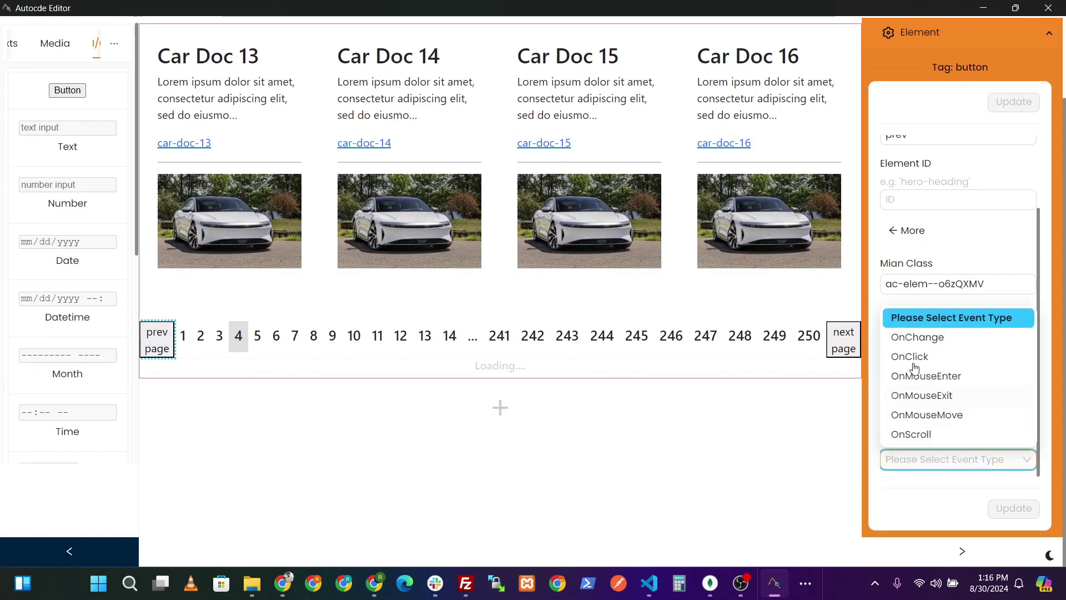
pyautogui.click(913, 360)
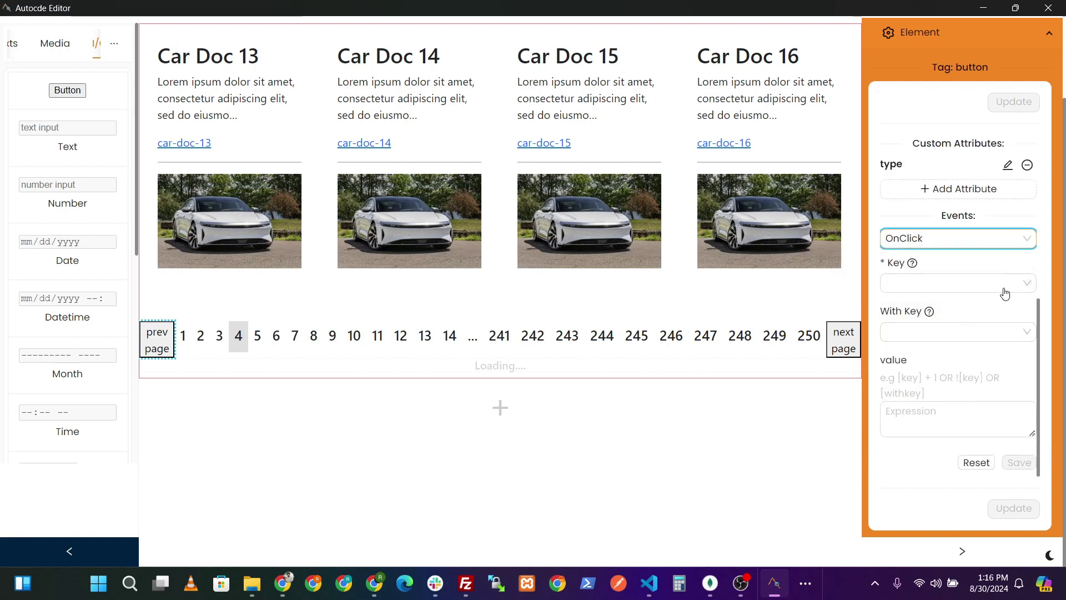
pyautogui.click(1004, 290)
pyautogui.click(933, 369)
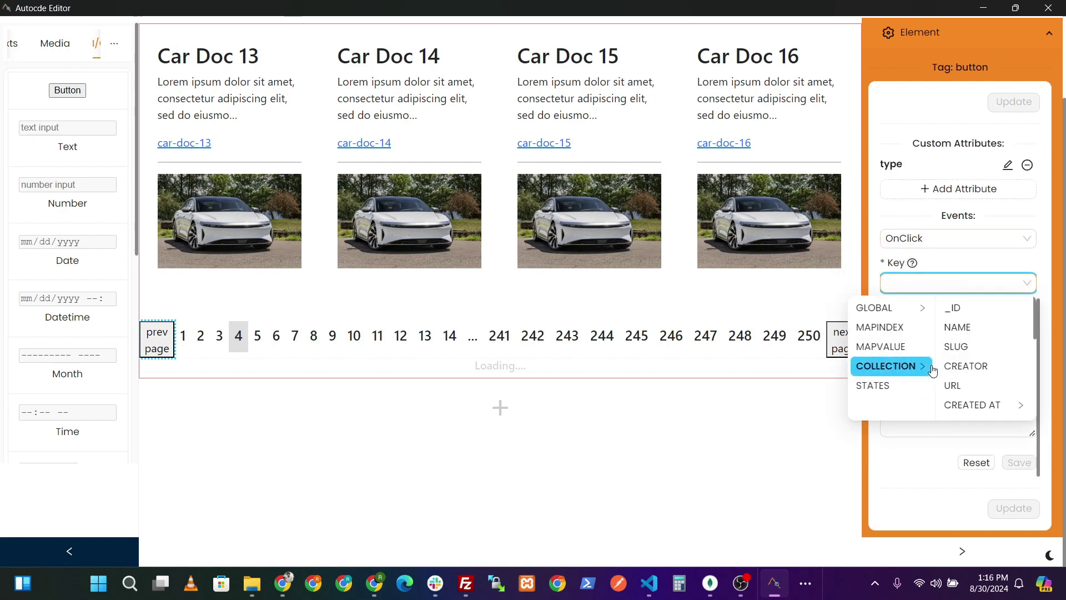
pyautogui.scroll(-3, 988, 376)
pyautogui.click(965, 388)
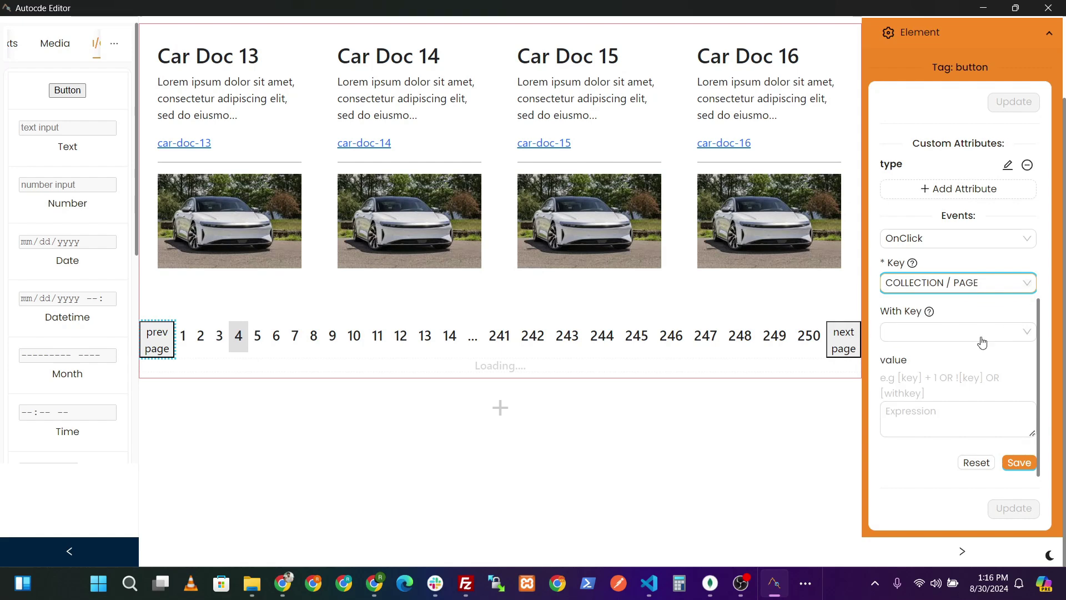
# - Set the prev button's event value to [key] - 1, save the event and update the element
pyautogui.click(949, 416)
pyautogui.write('[')
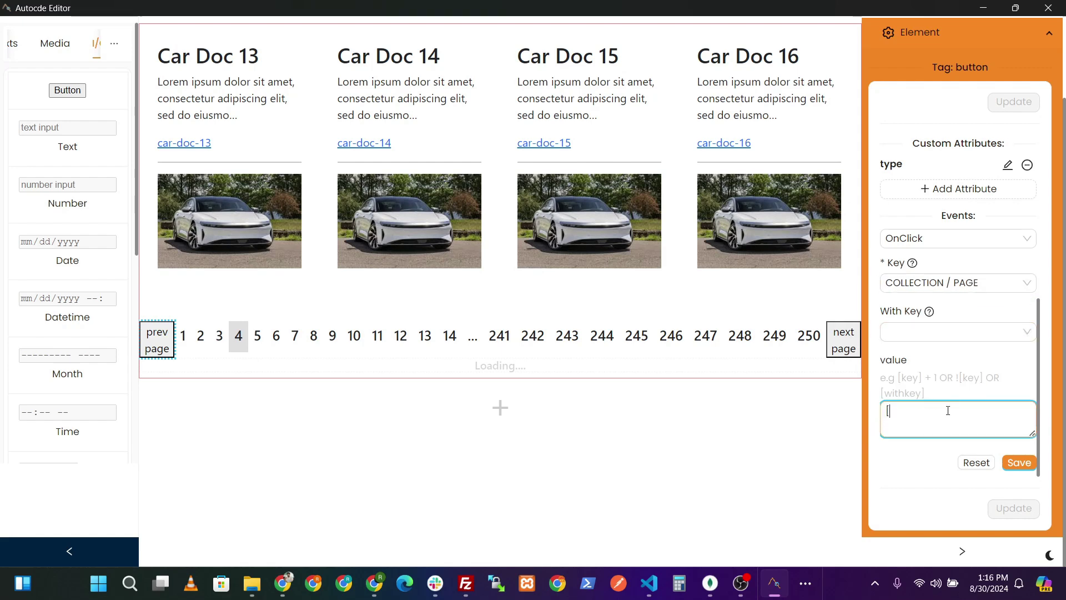
pyautogui.write('key] - 1')
pyautogui.click(1020, 463)
pyautogui.click(1014, 508)
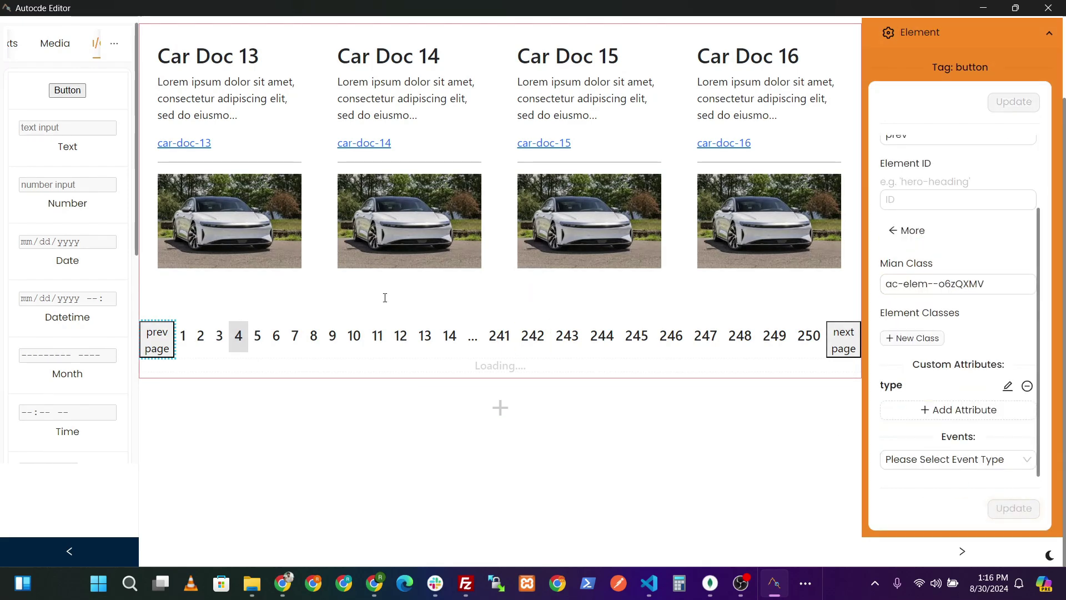
# - Add an OnClick event to the next page button with COLLECTION / PAGE as its key
pyautogui.scroll(2, 597, 490)
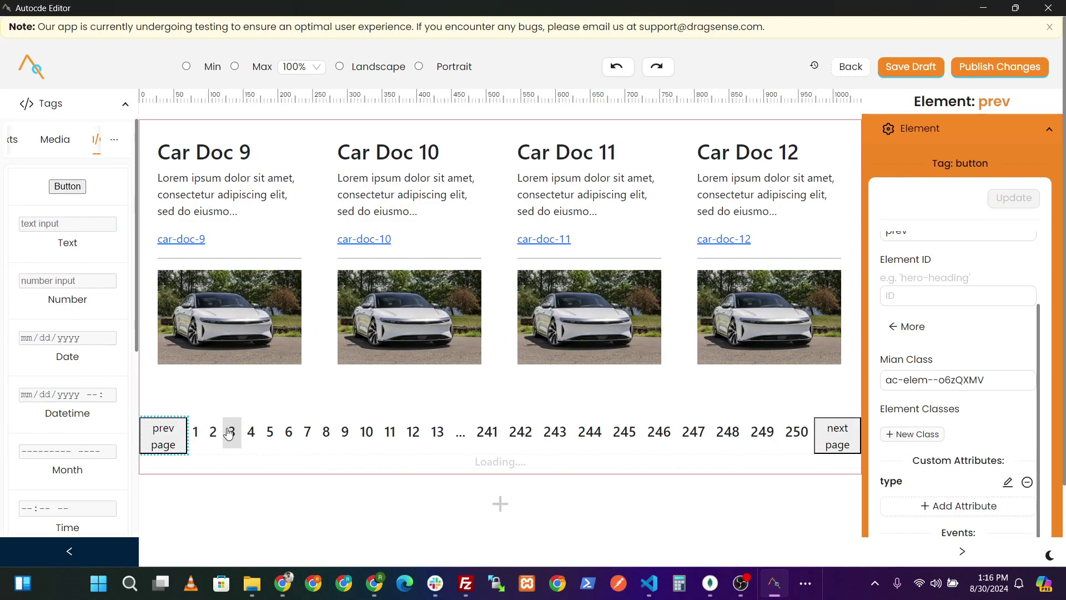
pyautogui.click(838, 446)
pyautogui.scroll(-2, 1008, 416)
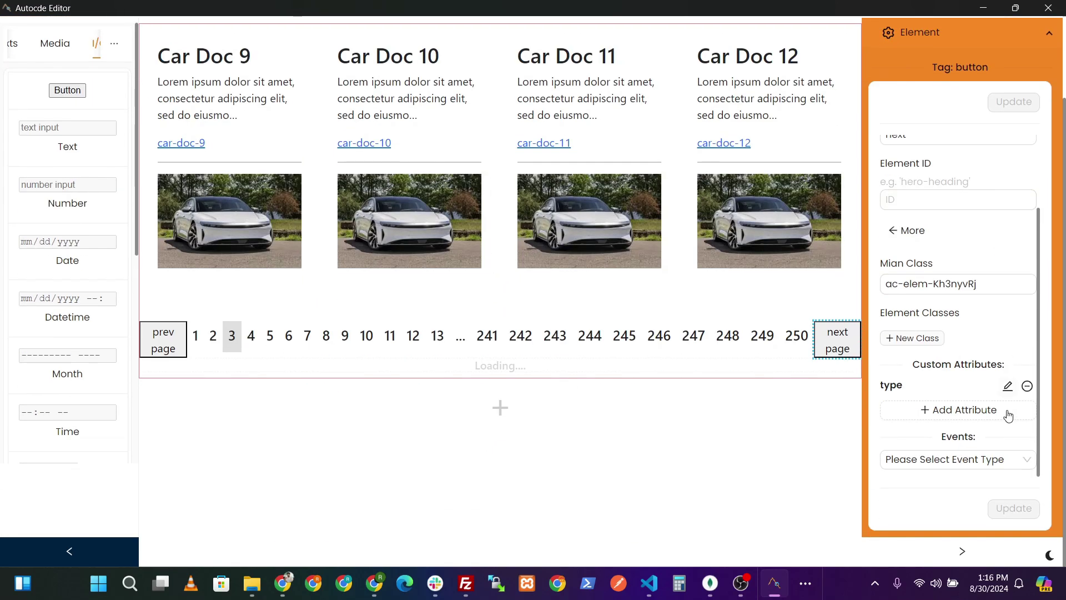
pyautogui.click(960, 460)
pyautogui.click(929, 358)
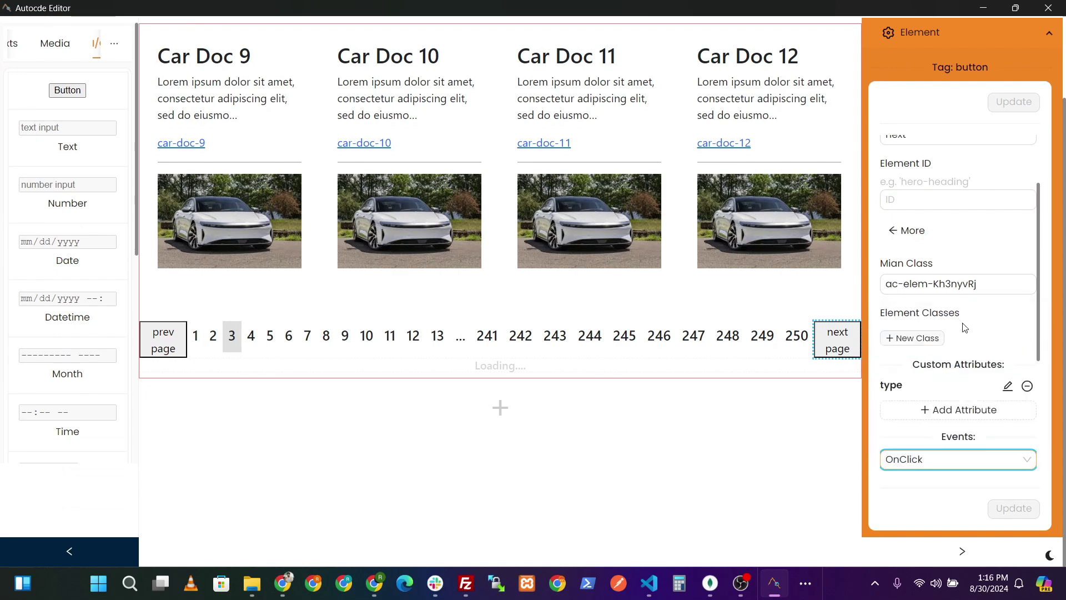
pyautogui.scroll(-4, 965, 327)
pyautogui.click(955, 282)
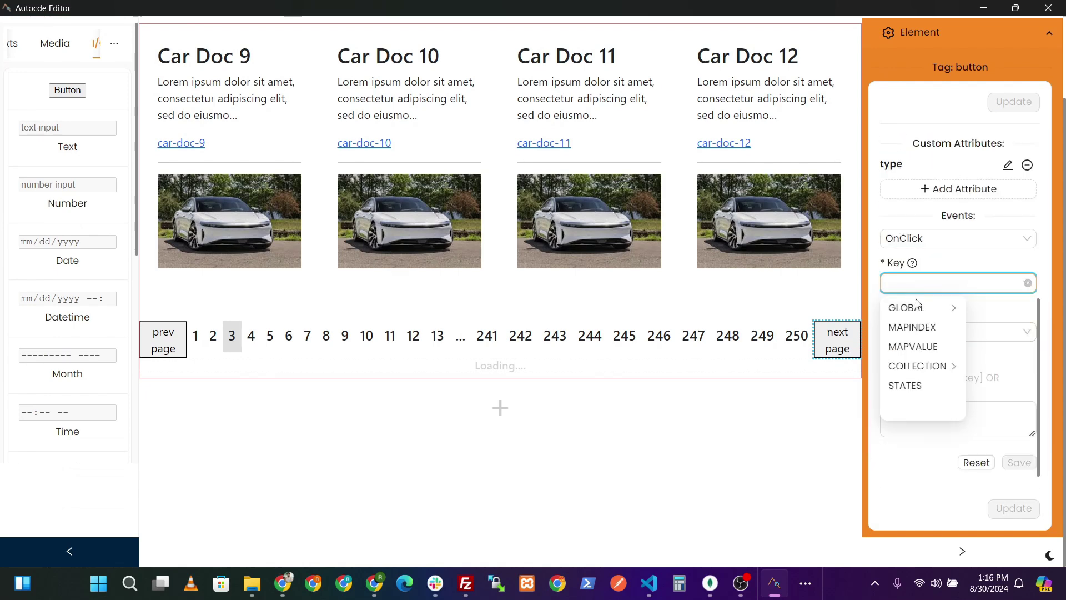
pyautogui.click(944, 365)
pyautogui.scroll(-1, 981, 378)
pyautogui.click(960, 384)
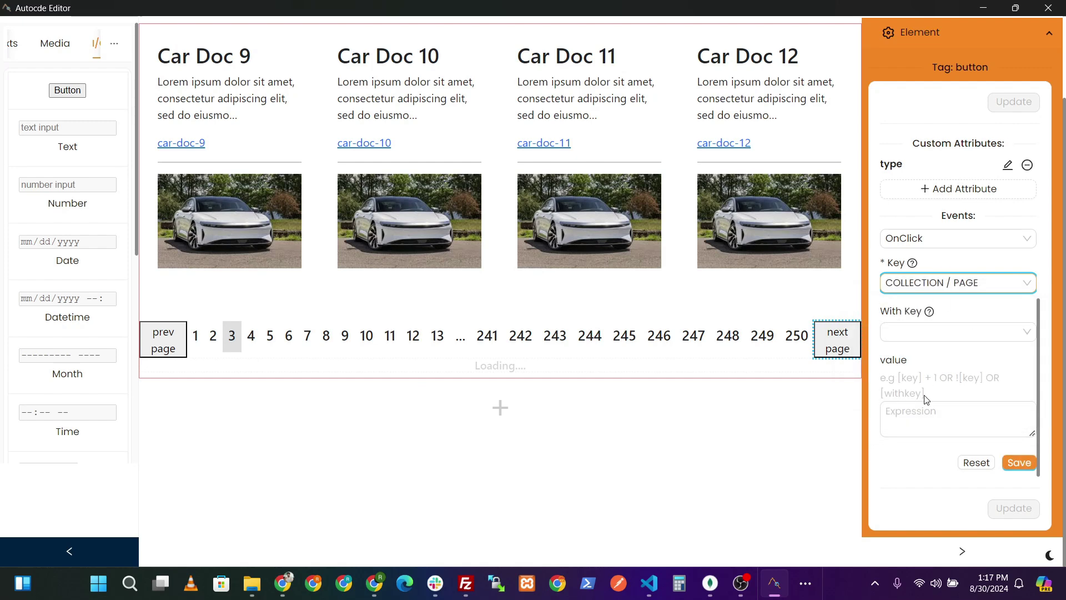
# - Set the next button's event value to [key] + 1, save and update it, and test it by advancing one page
pyautogui.write('[key')
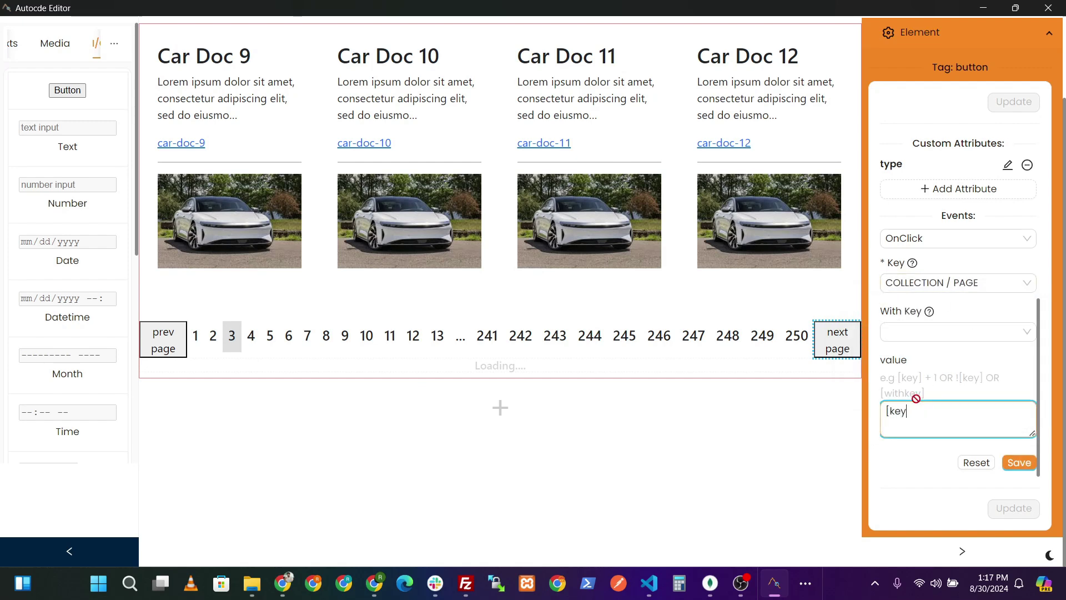
pyautogui.write('] + 1')
pyautogui.click(1020, 462)
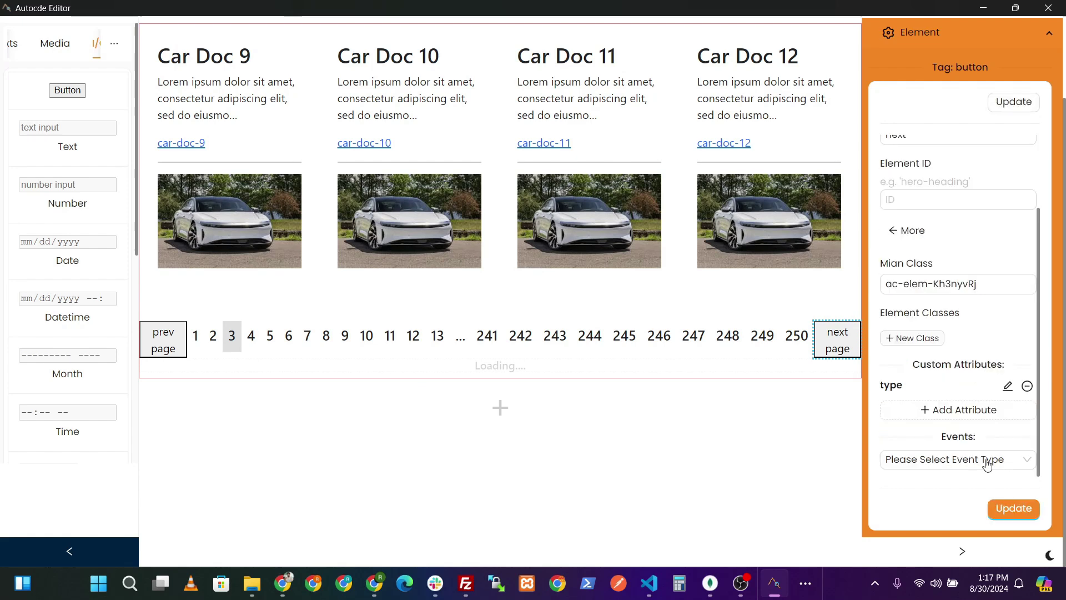
pyautogui.click(1027, 507)
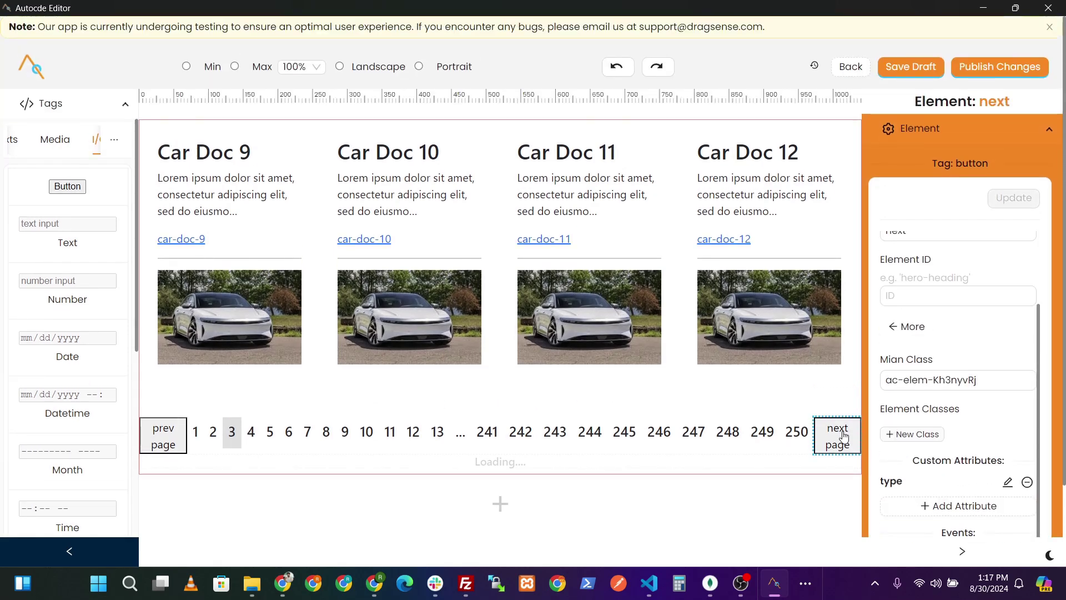
pyautogui.click(844, 437)
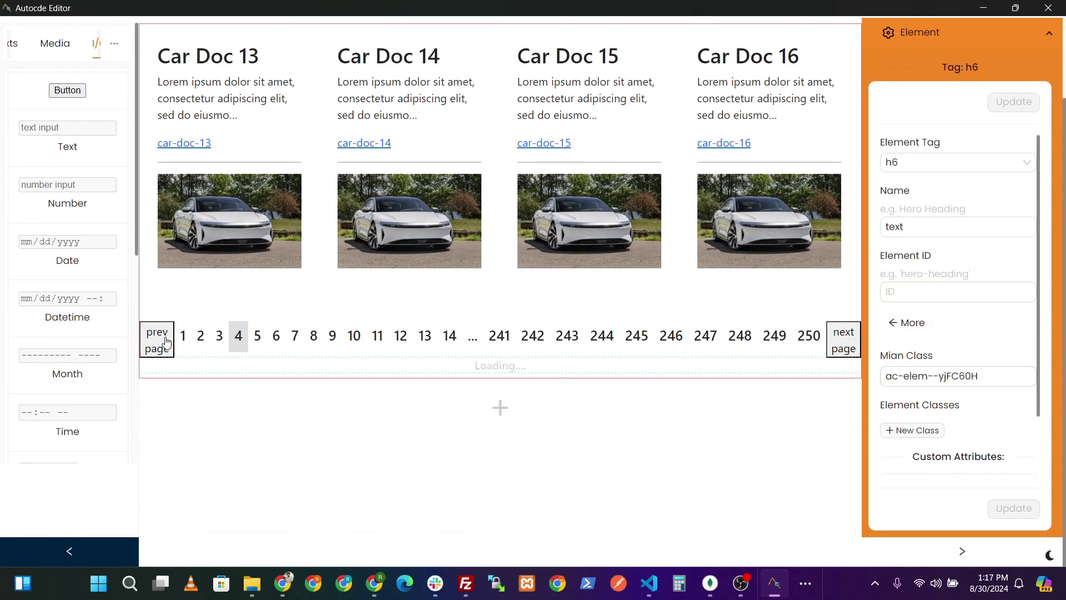
# - Start a new content condition on the prev page button and name it disable-if-at-page-1
pyautogui.click(166, 341)
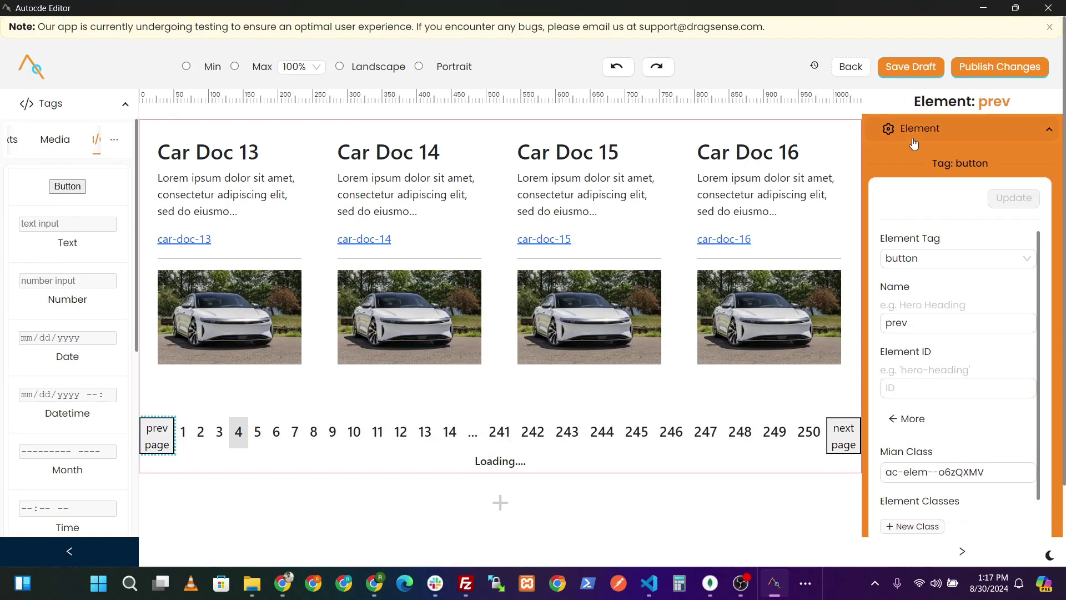
pyautogui.click(914, 139)
pyautogui.click(938, 184)
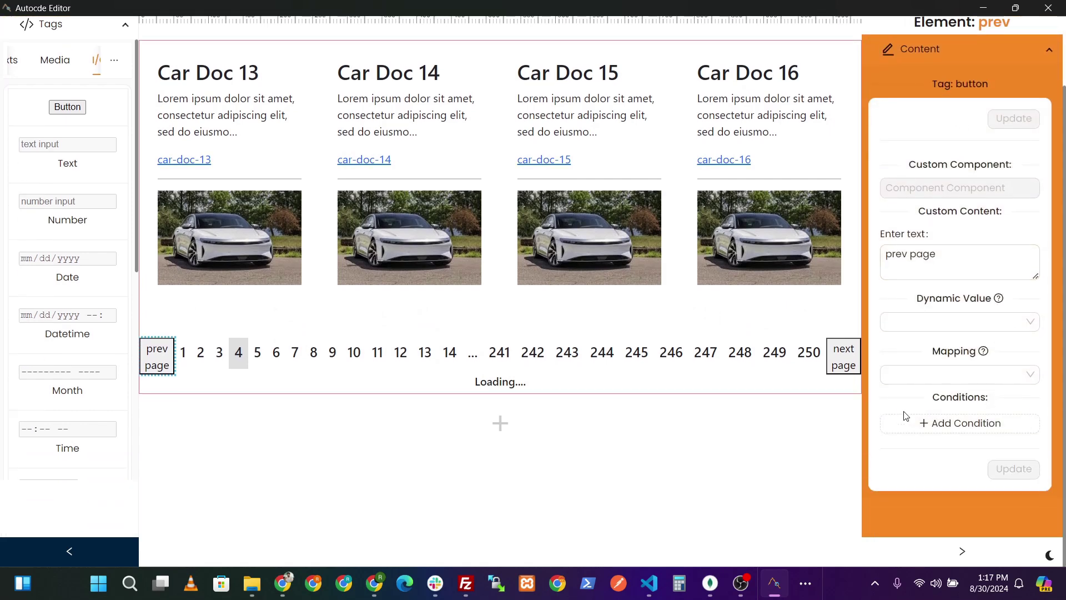
pyautogui.click(966, 423)
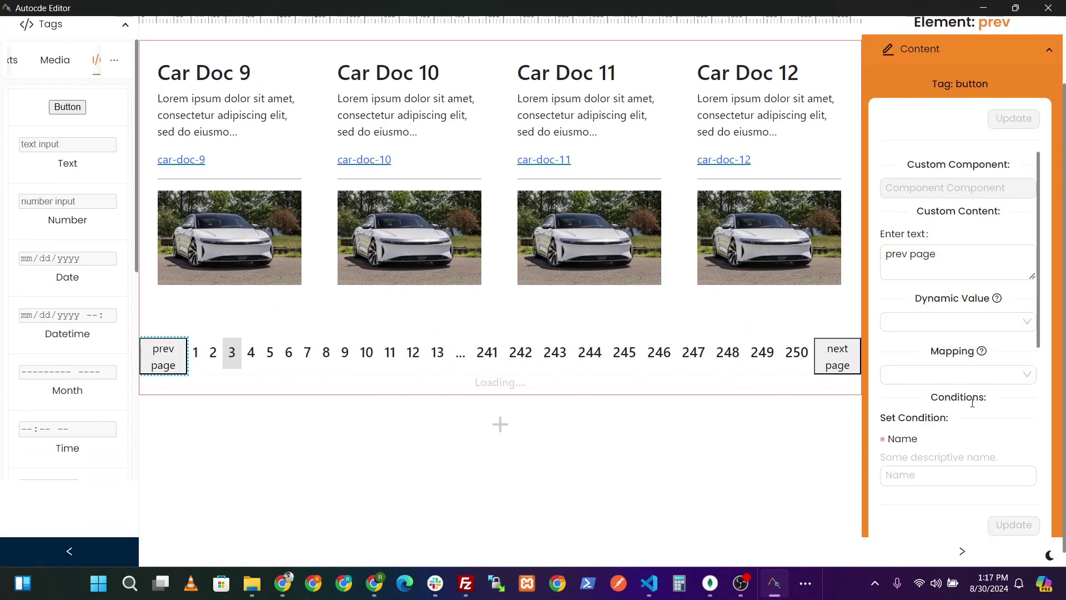
pyautogui.scroll(-2, 977, 409)
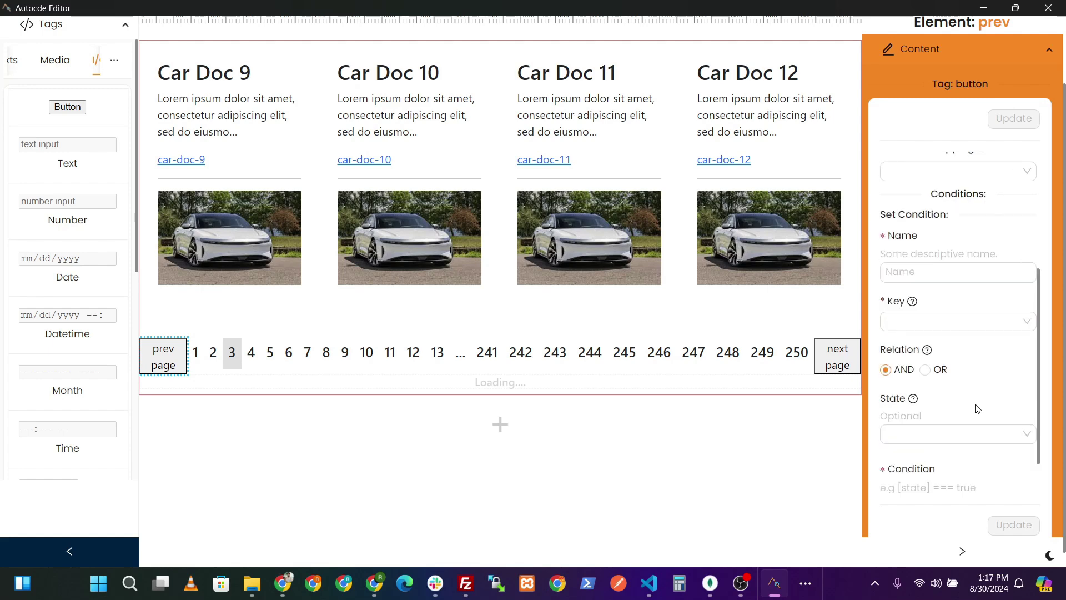
pyautogui.scroll(1, 977, 408)
pyautogui.click(923, 291)
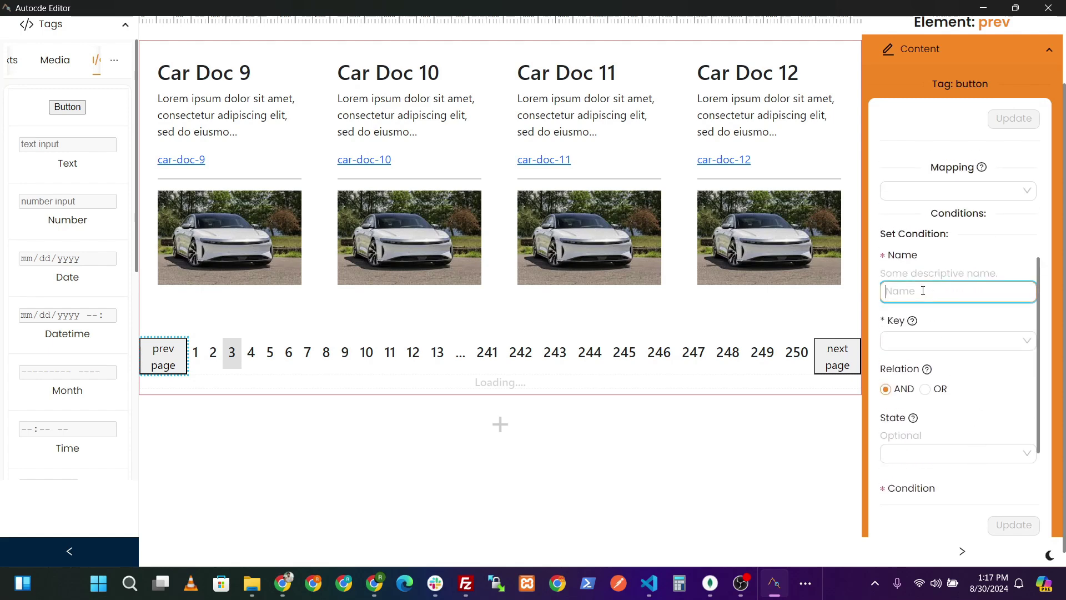
pyautogui.write('sho')
pyautogui.press('BackSpace')
pyautogui.press('BackSpace')
pyautogui.write('disable-if-at-page-1')
# - Set the key of the disable-if-at-page-1 condition to COLLECTION / PAGE
pyautogui.click(968, 341)
pyautogui.click(911, 424)
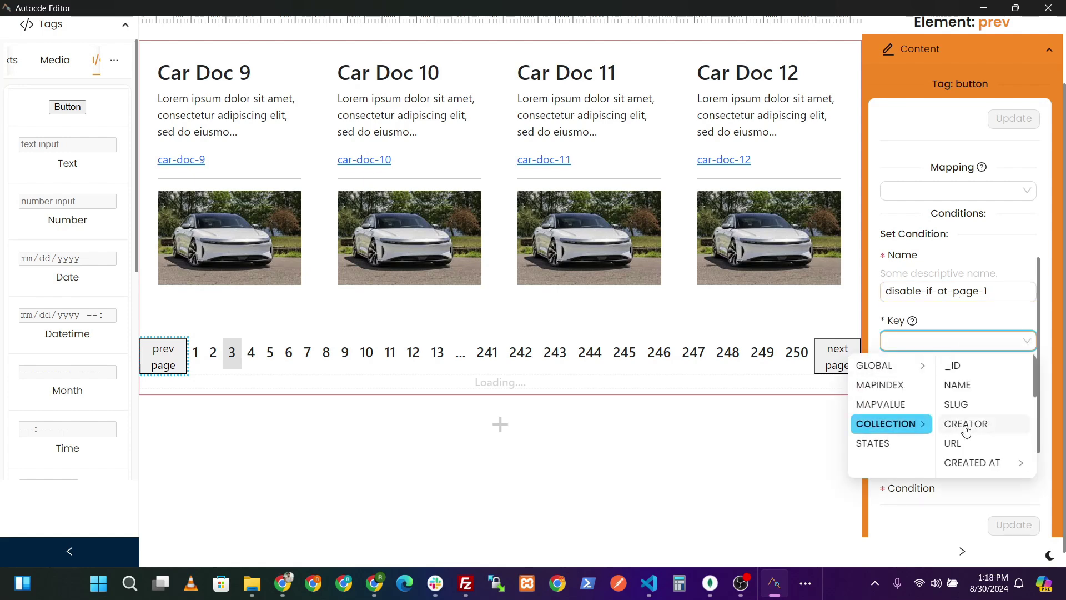
pyautogui.scroll(-3, 983, 439)
pyautogui.click(987, 446)
pyautogui.scroll(-1, 980, 442)
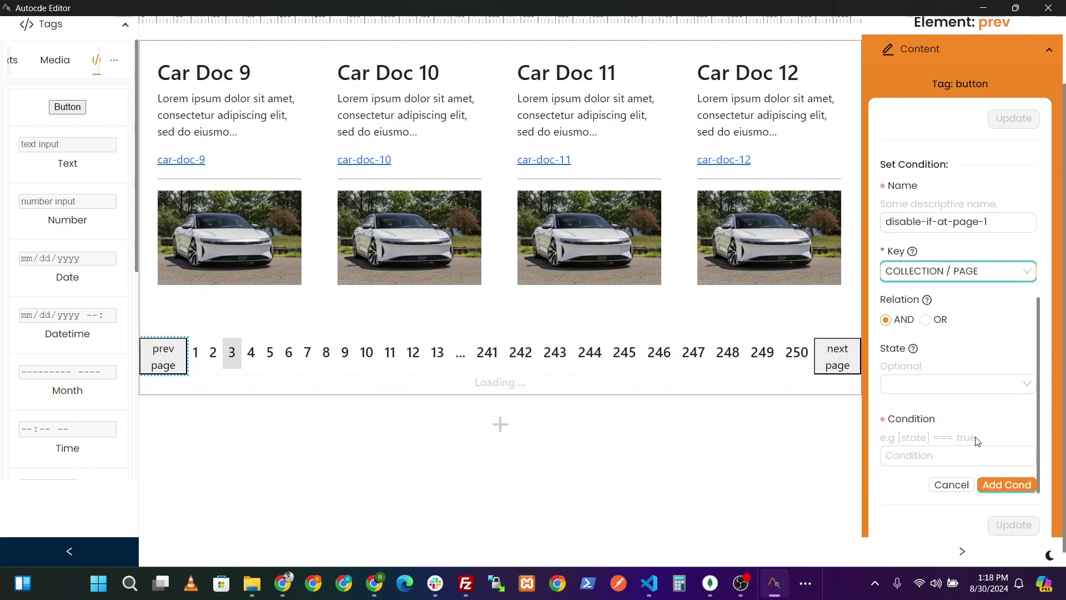
# - Set the prev button's condition expression to [key] > 1, update the button's content and go to page 1 to test it
pyautogui.click(954, 451)
pyautogui.write("[key] === '1")
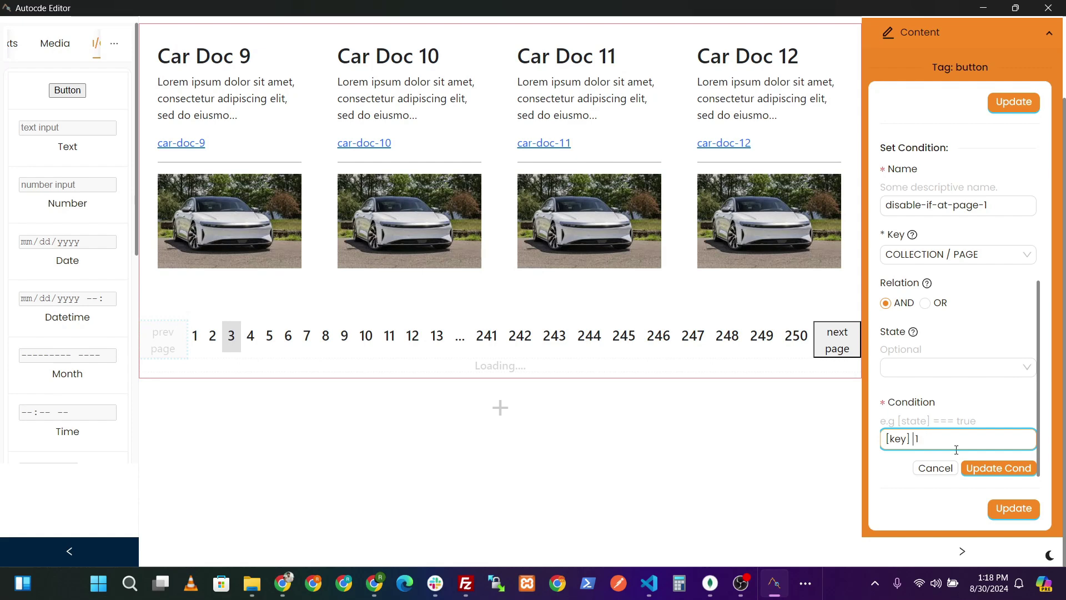
pyautogui.write('>')
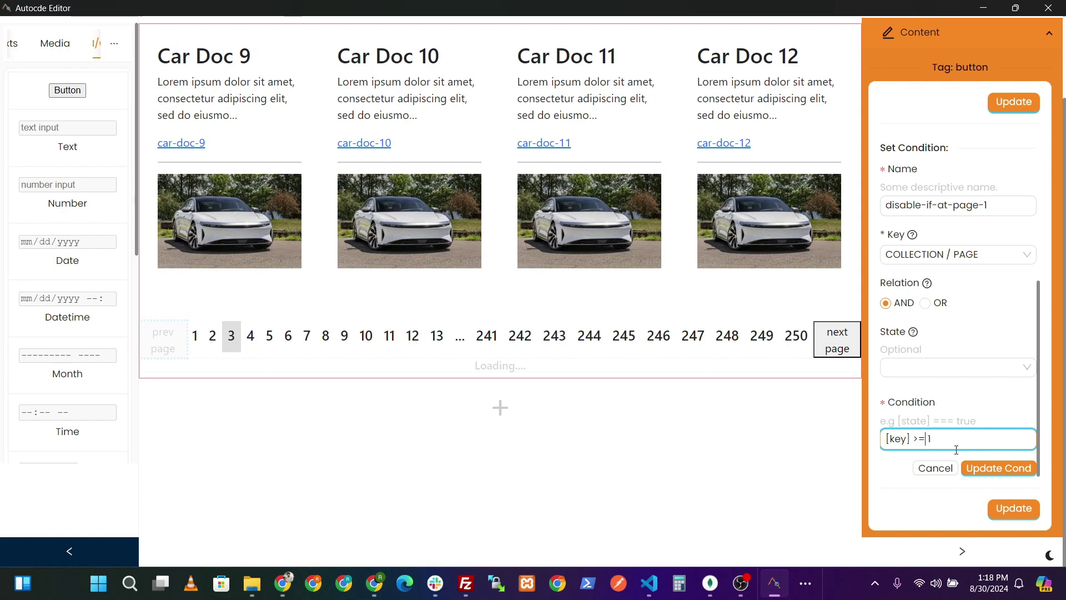
pyautogui.click(999, 468)
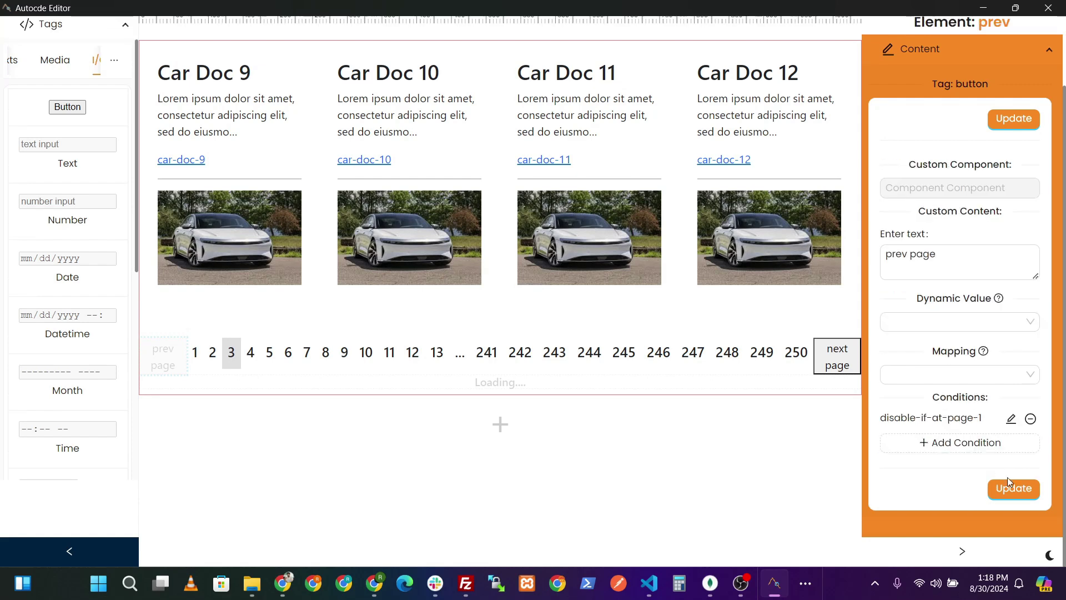
pyautogui.click(1018, 492)
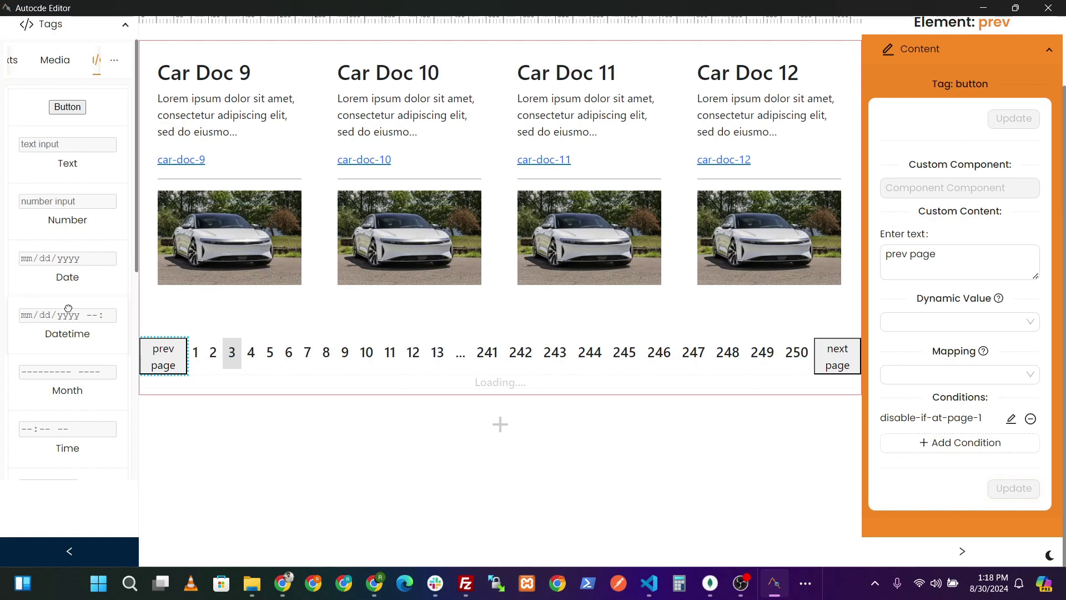
pyautogui.click(199, 362)
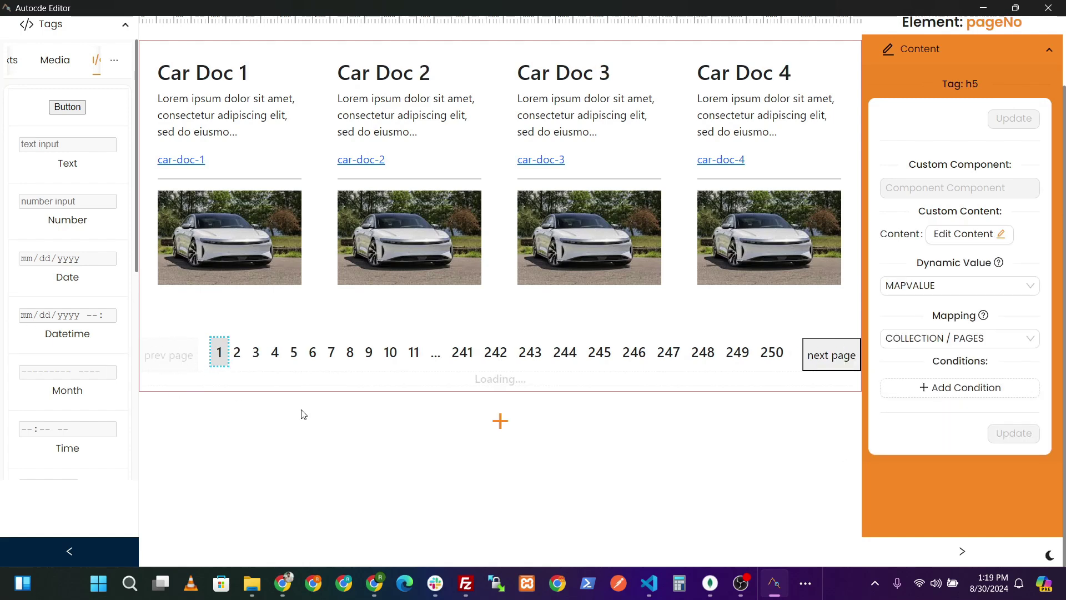
# - Start a new content condition on the next page button and name it disbale-if-page-at-max
pyautogui.click(838, 350)
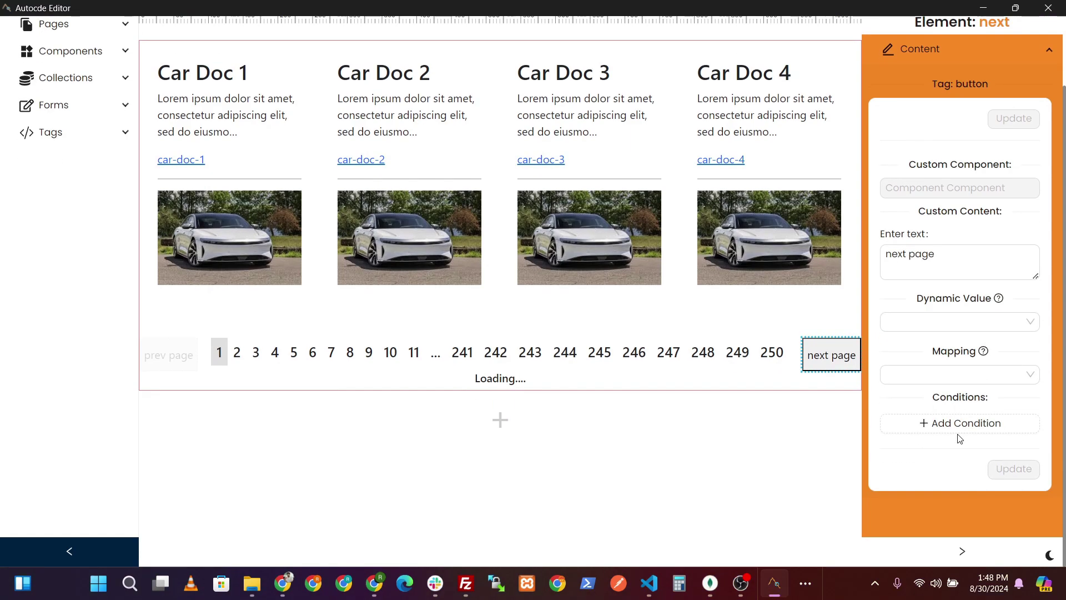
pyautogui.click(959, 422)
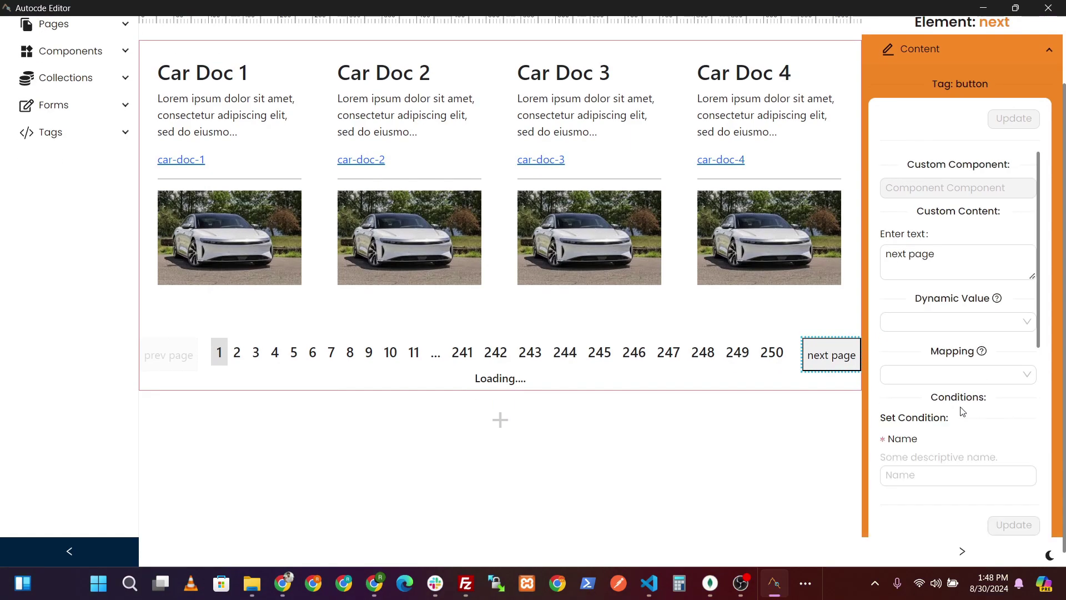
pyautogui.scroll(-4, 980, 403)
pyautogui.click(934, 267)
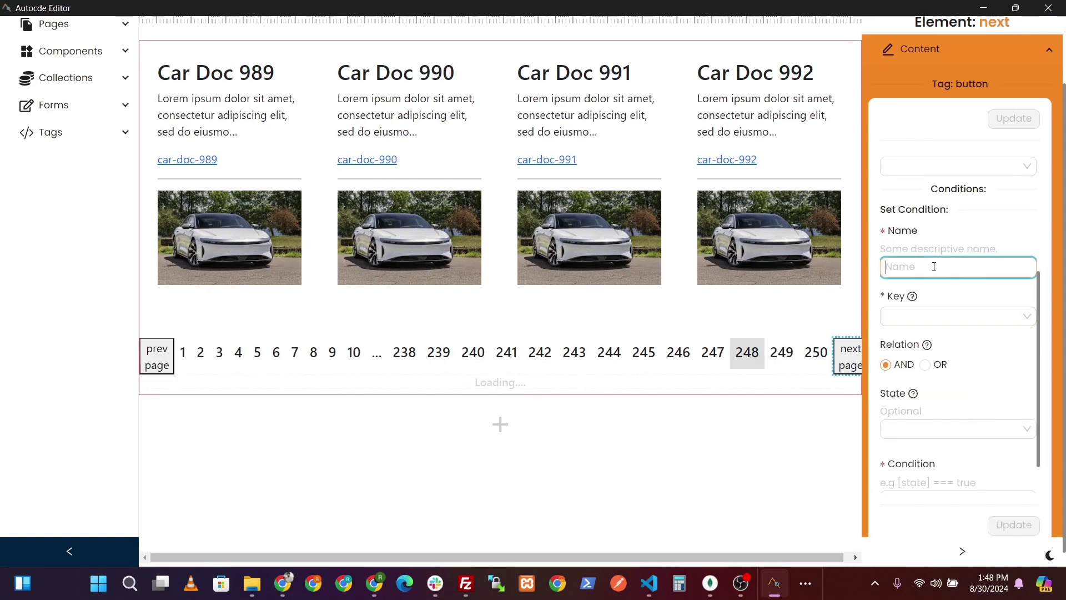
pyautogui.write('disbale-if-page-at-max')
# - Set the key of the disbale-if-page-at-max condition to COLLECTION / PAGE
pyautogui.click(935, 316)
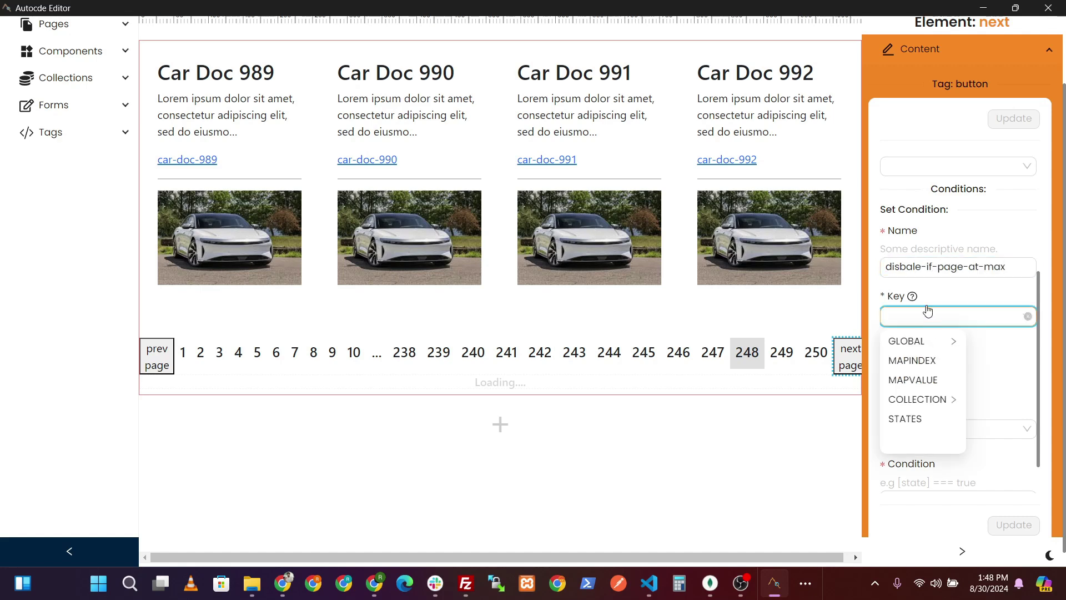
pyautogui.click(934, 411)
pyautogui.scroll(-3, 980, 419)
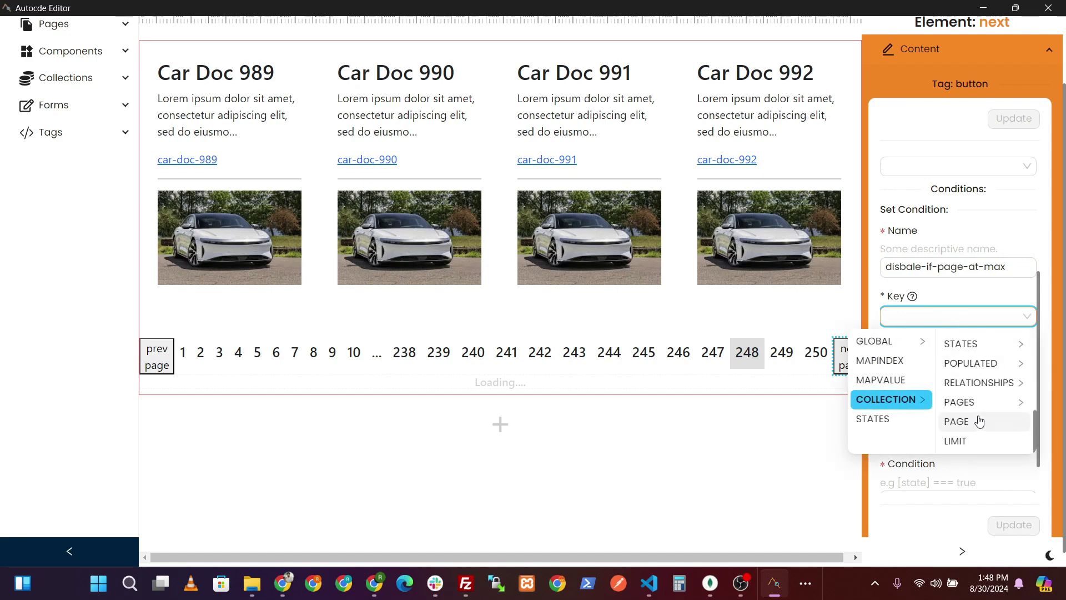
pyautogui.click(976, 422)
# - Set the state of the disbale-if-page-at-max condition to COLLECTION / MAXPAGE
pyautogui.click(937, 429)
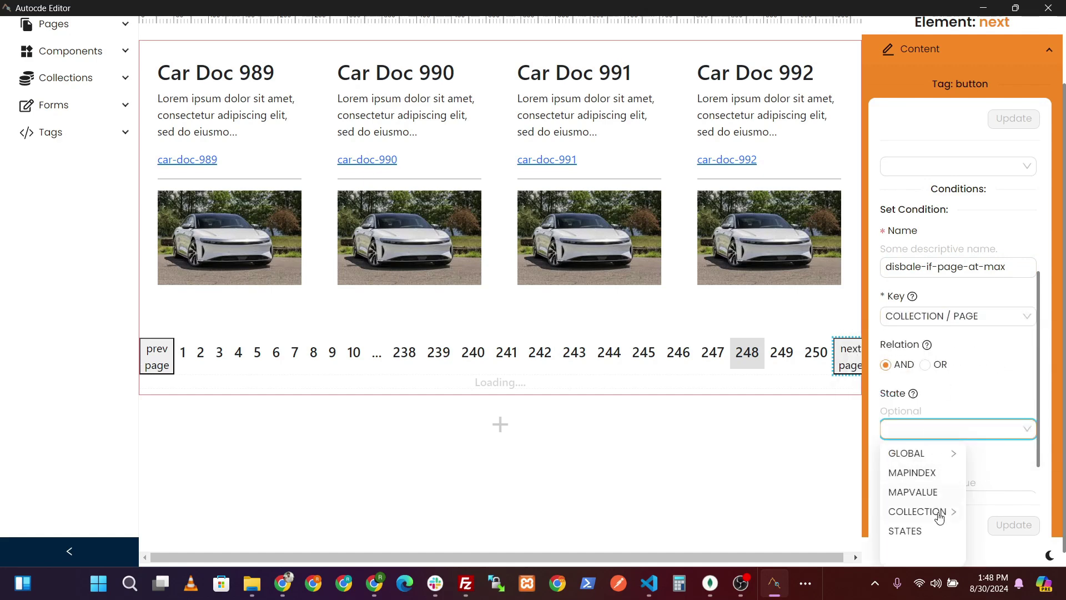
pyautogui.click(940, 511)
pyautogui.scroll(3, 986, 492)
pyautogui.scroll(-3, 986, 491)
pyautogui.scroll(3, 986, 491)
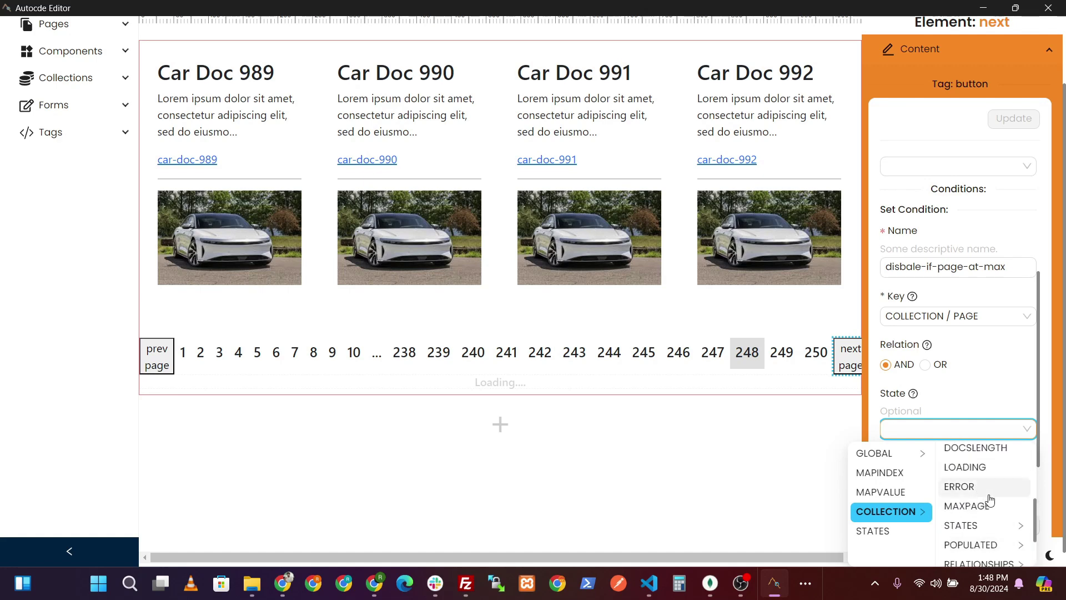
pyautogui.click(967, 505)
# - Enter [key] >= [state] as the next button's condition expression and add the condition
pyautogui.scroll(-1, 988, 474)
pyautogui.click(939, 456)
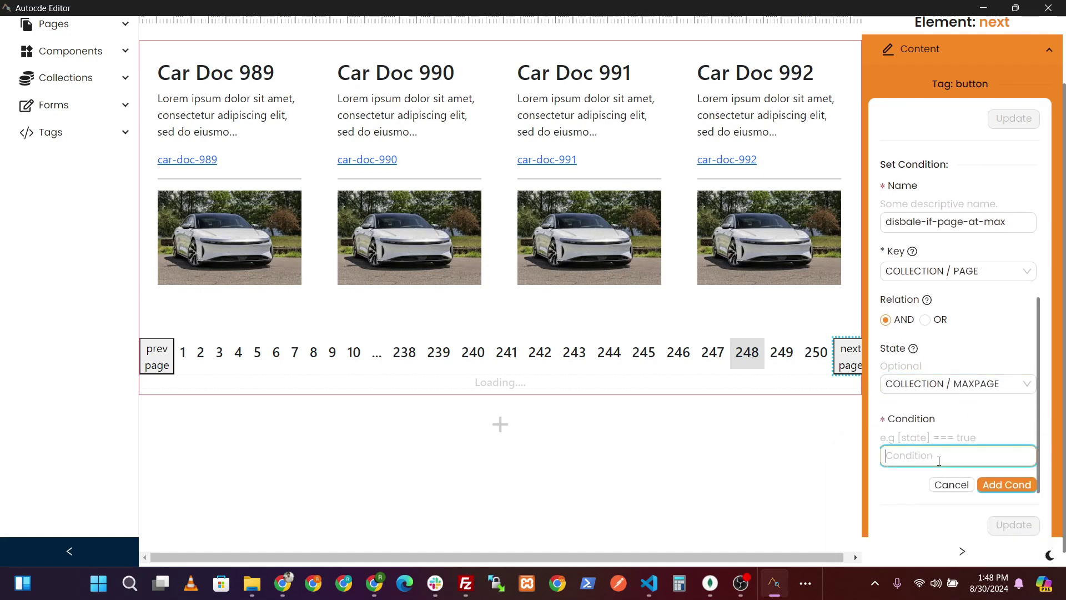
pyautogui.write('key')
pyautogui.press('BackSpace')
pyautogui.press('BackSpace')
pyautogui.press('BackSpace')
pyautogui.write('[')
pyautogui.click(1007, 485)
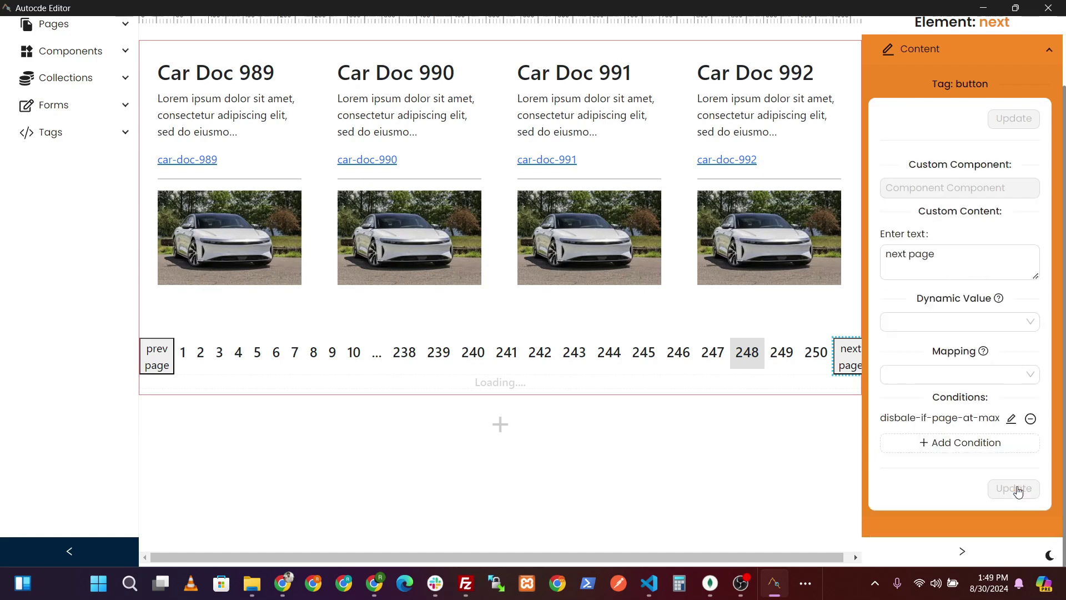
# - Change the disbale-if-page-at-max expression to [key] < [state], update the next button's content and go to page 249 to test it
pyautogui.click(1009, 417)
pyautogui.scroll(-5, 973, 388)
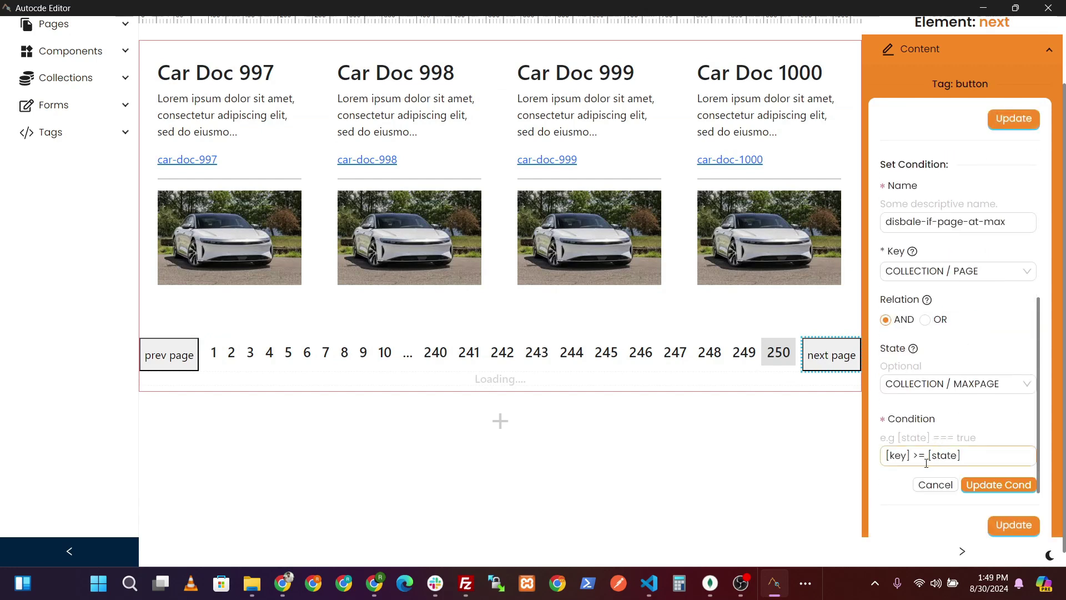
pyautogui.click(917, 458)
pyautogui.press('BackSpace')
pyautogui.write('<')
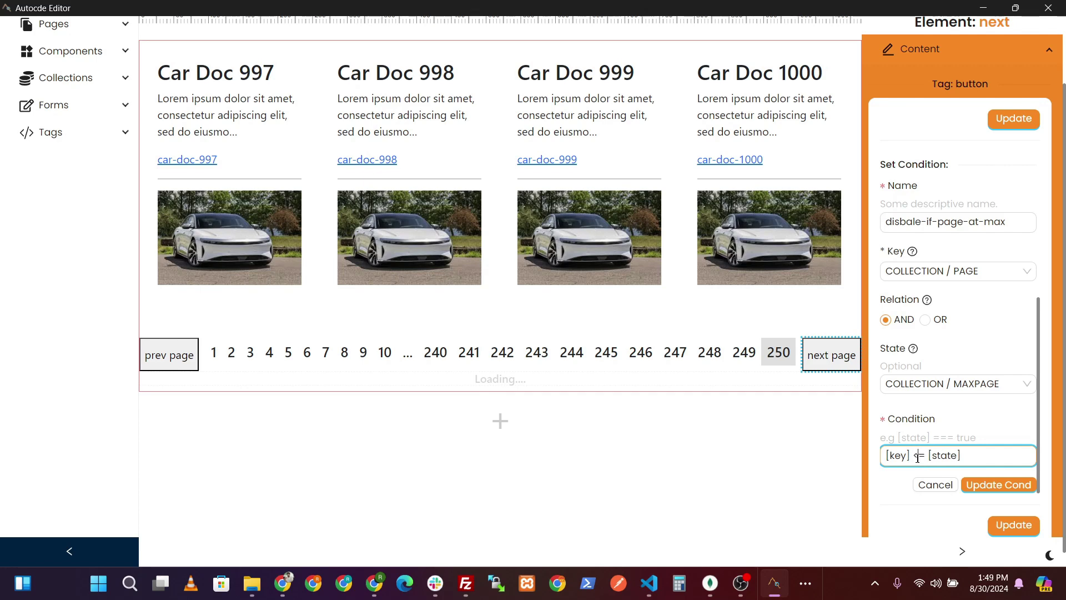
pyautogui.press('BackSpace')
pyautogui.click(999, 480)
pyautogui.click(1012, 489)
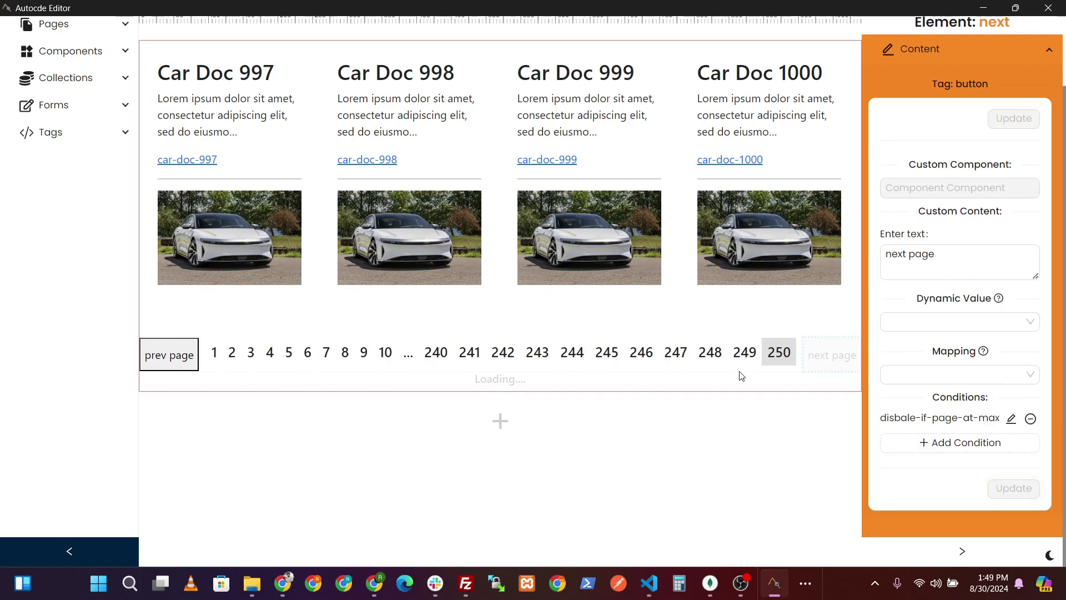
pyautogui.click(745, 355)
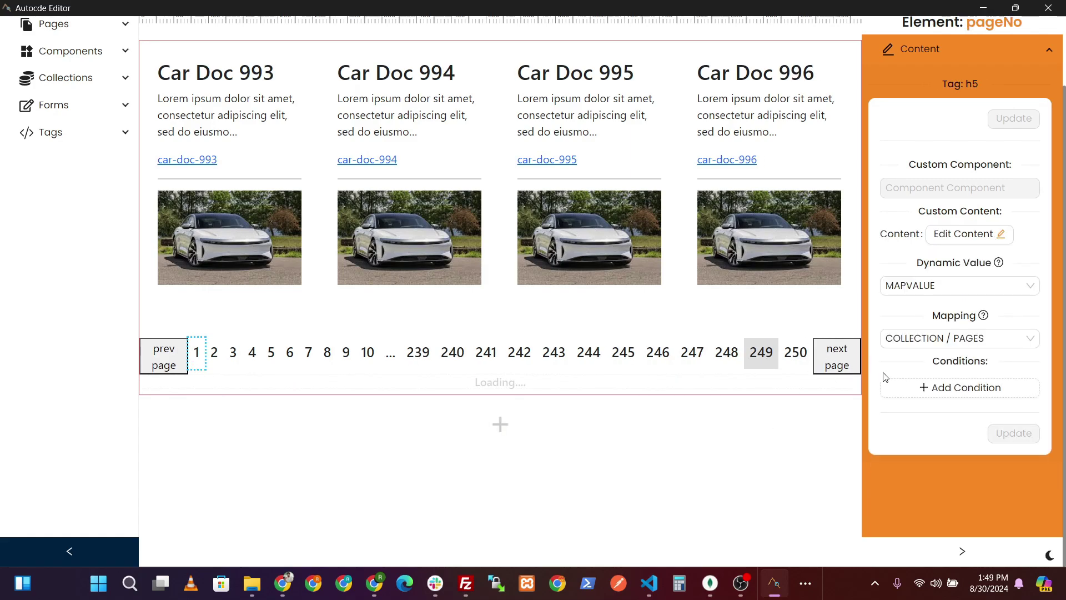
# - Publish the page changes and confirm the publication
pyautogui.scroll(3, 885, 377)
pyautogui.click(1000, 67)
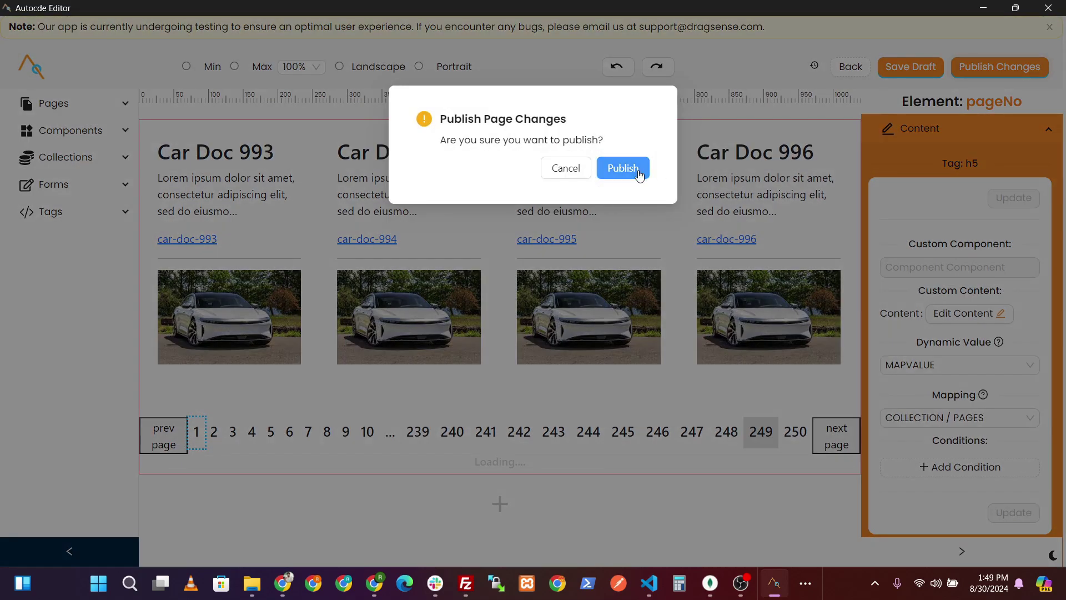
pyautogui.click(638, 170)
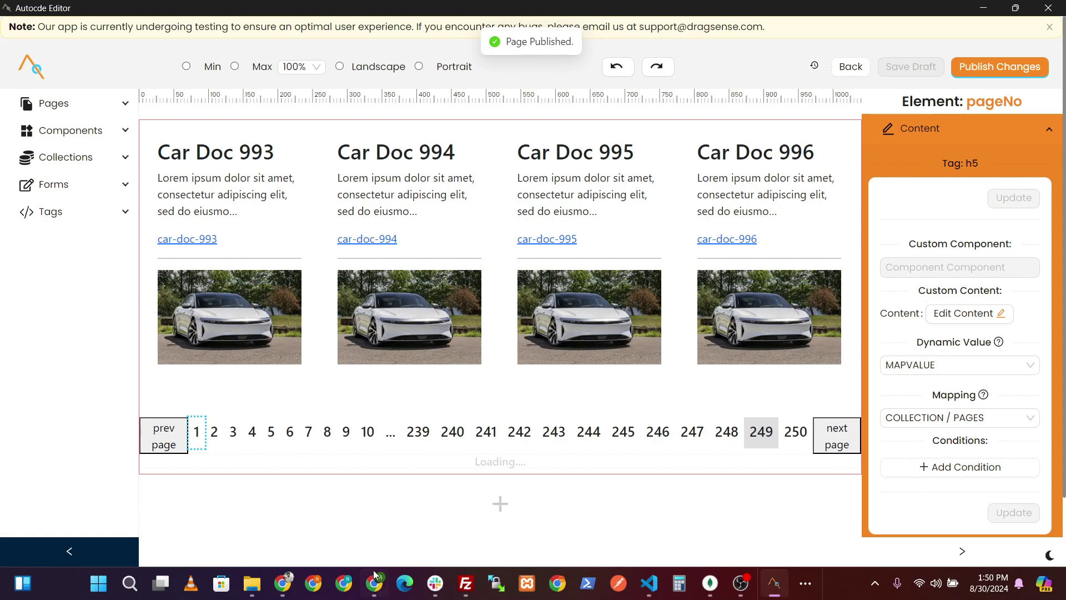
# - Switch to Chrome and open the published site at localhost:3000 in a new tab
pyautogui.click(375, 577)
pyautogui.click(369, 14)
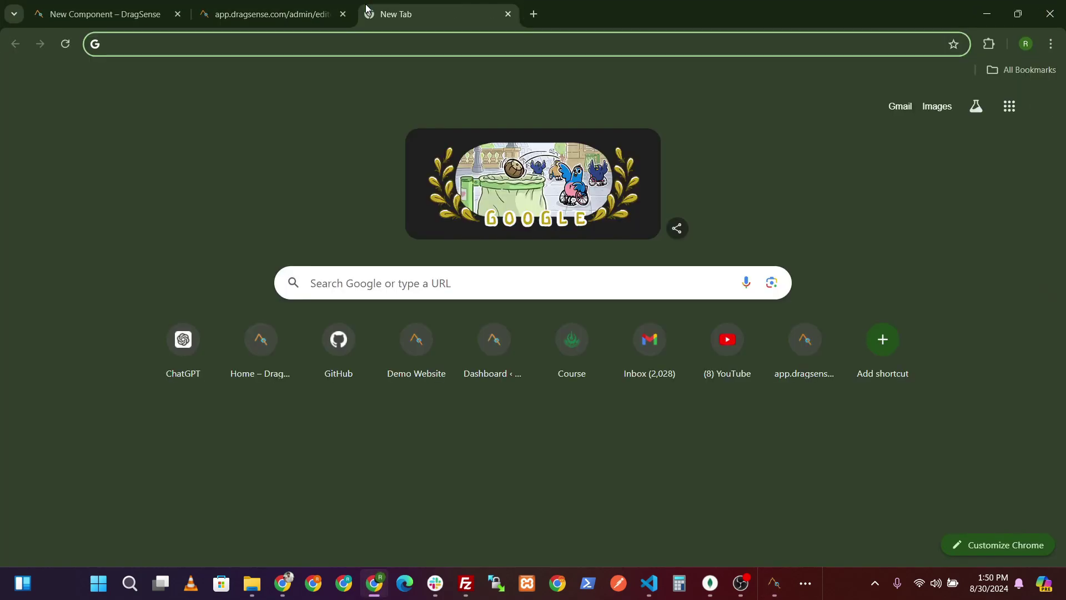
pyautogui.write('localhost:3000')
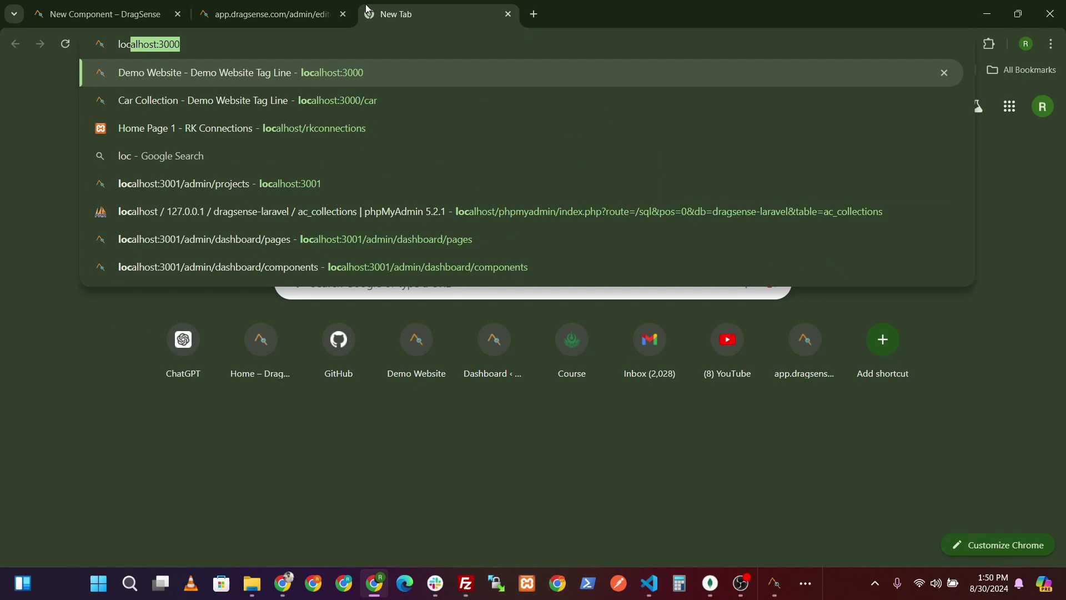
pyautogui.press('Return')
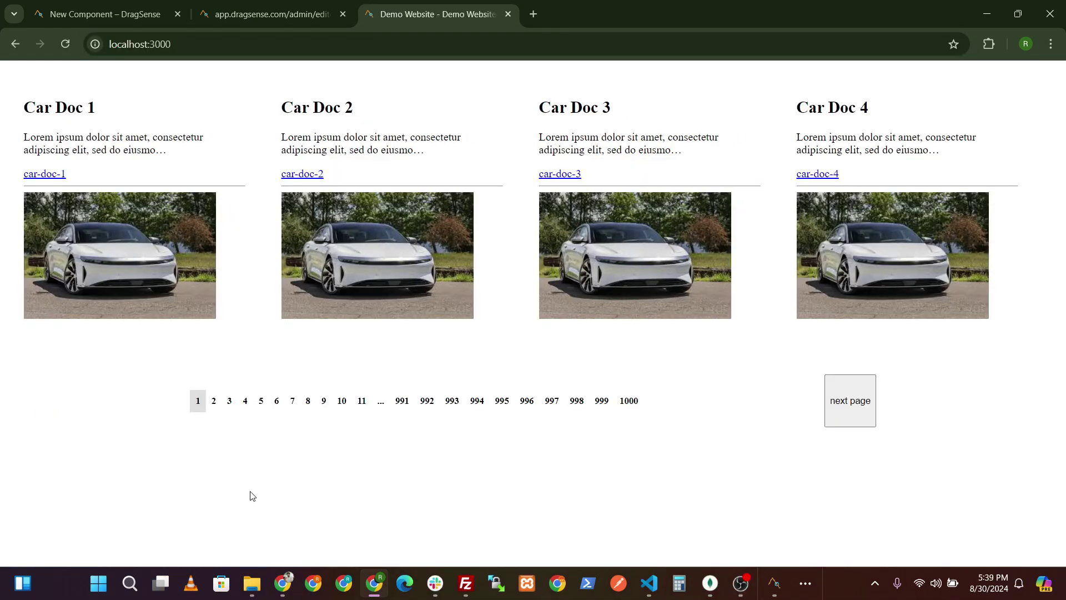
# - Test the live pagination by visiting pages 2 and 3, going back a page, jumping to page 241 and advancing from it
pyautogui.click(214, 401)
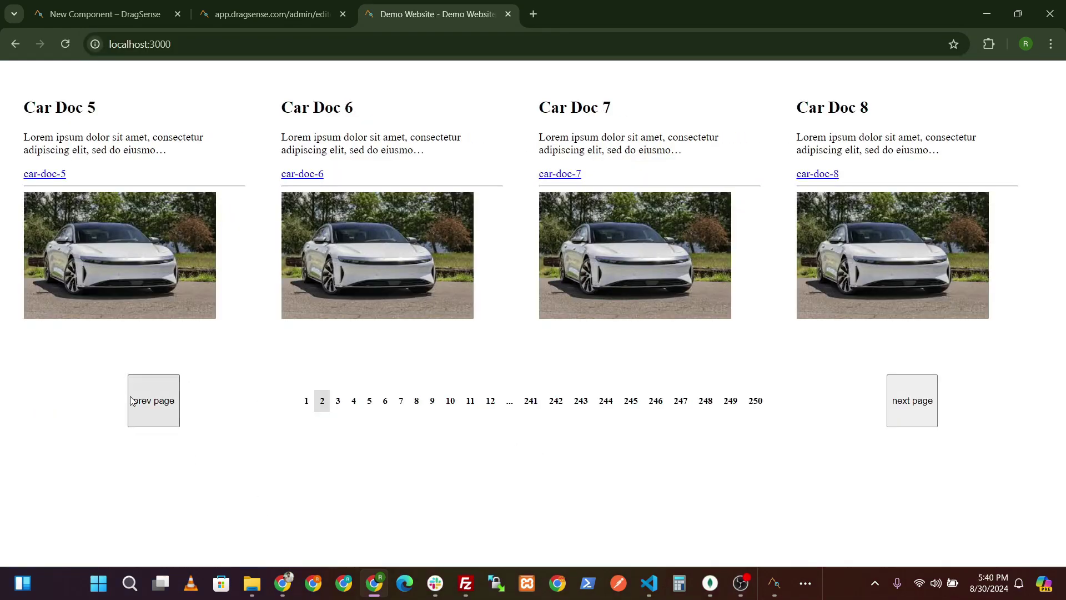
pyautogui.click(338, 402)
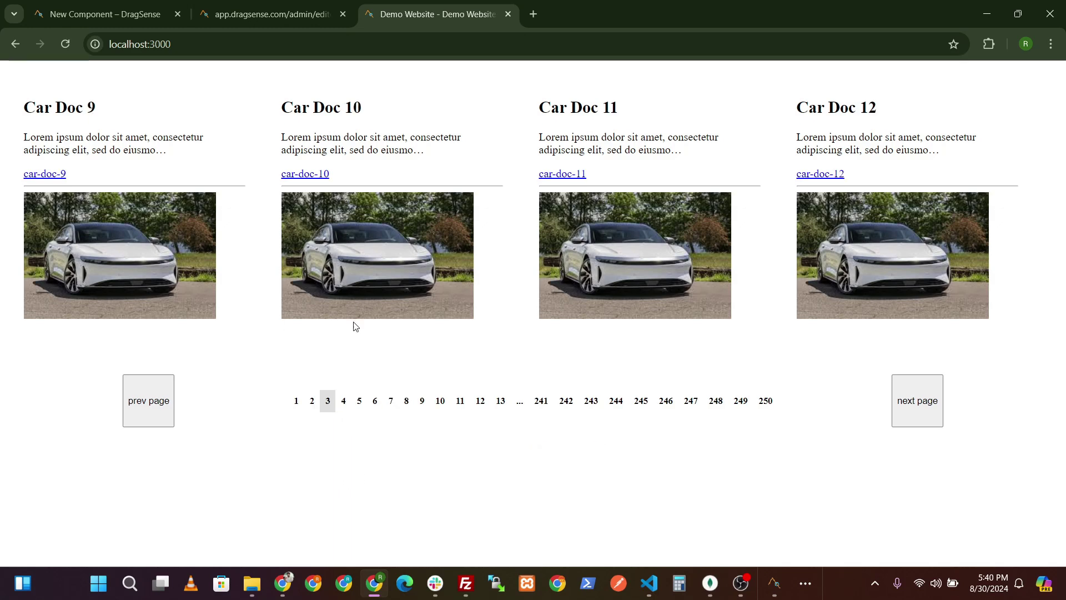
pyautogui.click(159, 389)
pyautogui.click(164, 389)
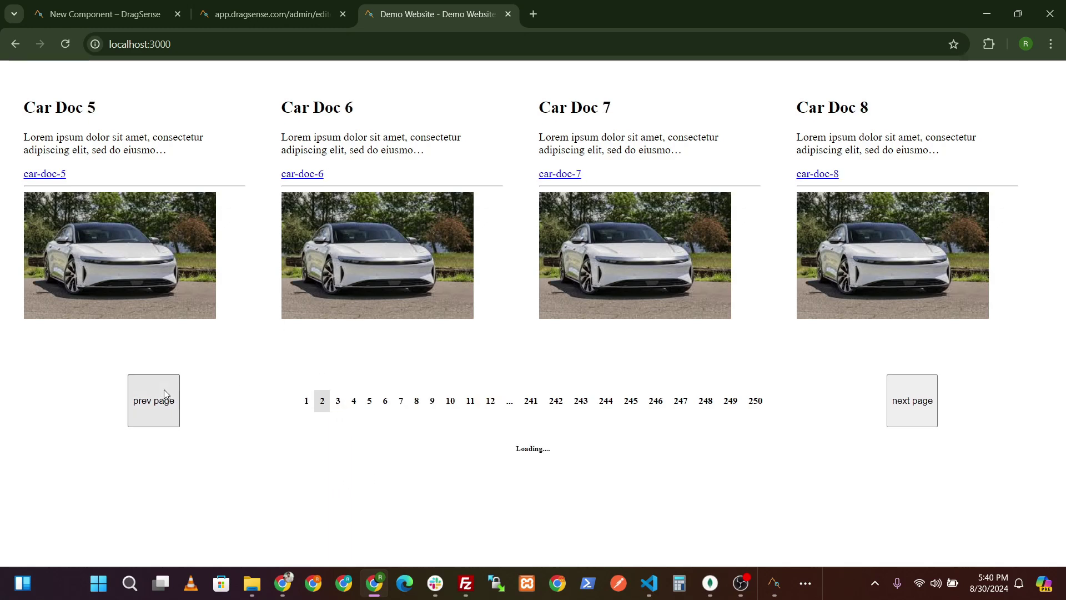
pyautogui.click(398, 411)
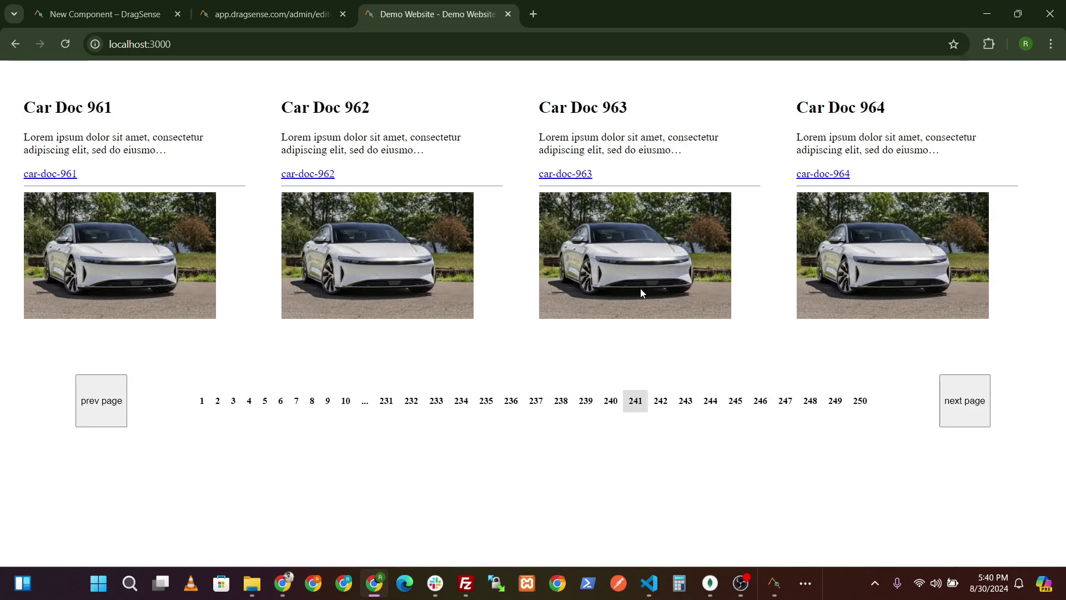
pyautogui.click(953, 392)
pyautogui.click(955, 390)
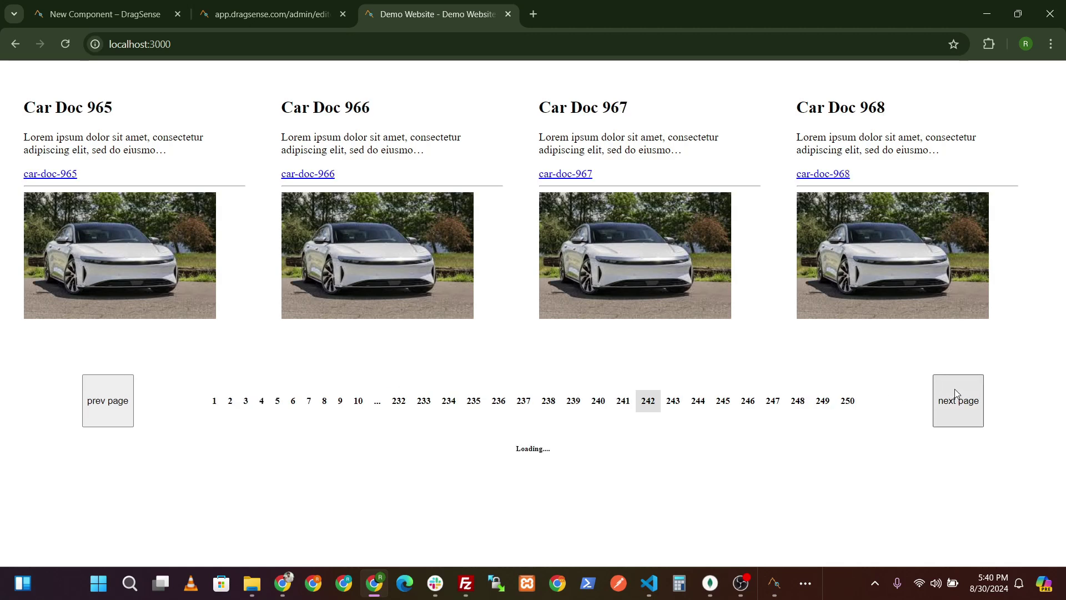
# - Check the live pagination at both ends by visiting pages 250, 249 and 247 and returning to page 1
pyautogui.click(841, 407)
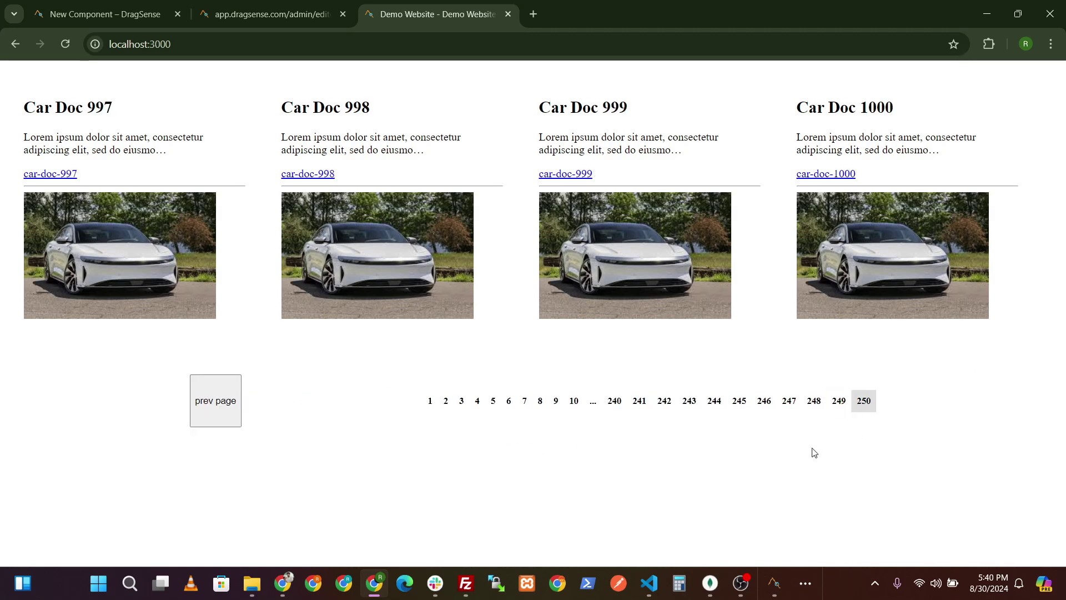
pyautogui.click(842, 408)
pyautogui.click(688, 413)
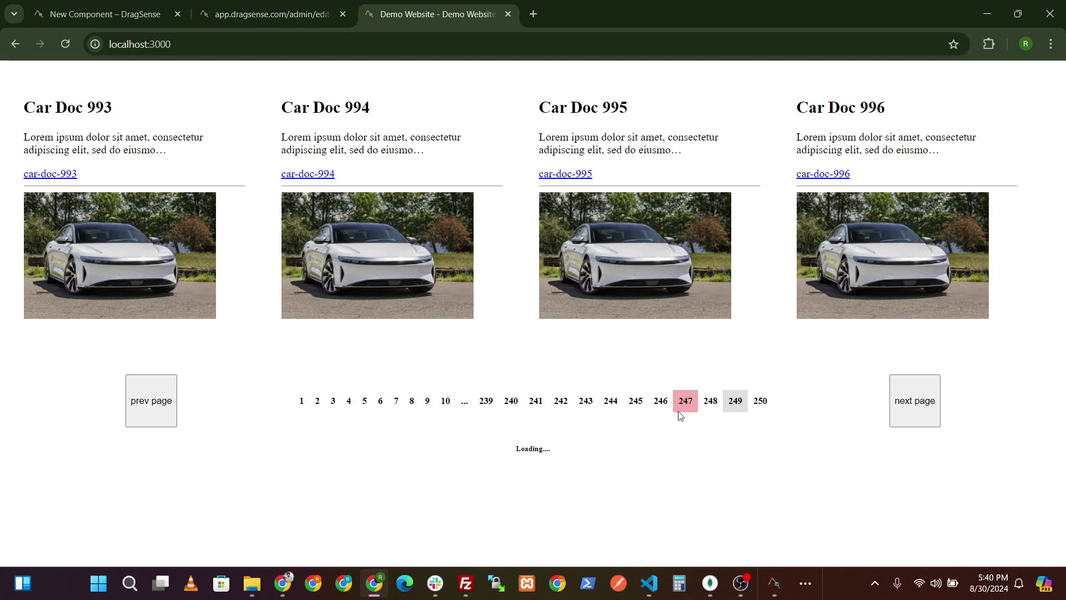
pyautogui.moveTo(33, 102); pyautogui.dragTo(452, 357)
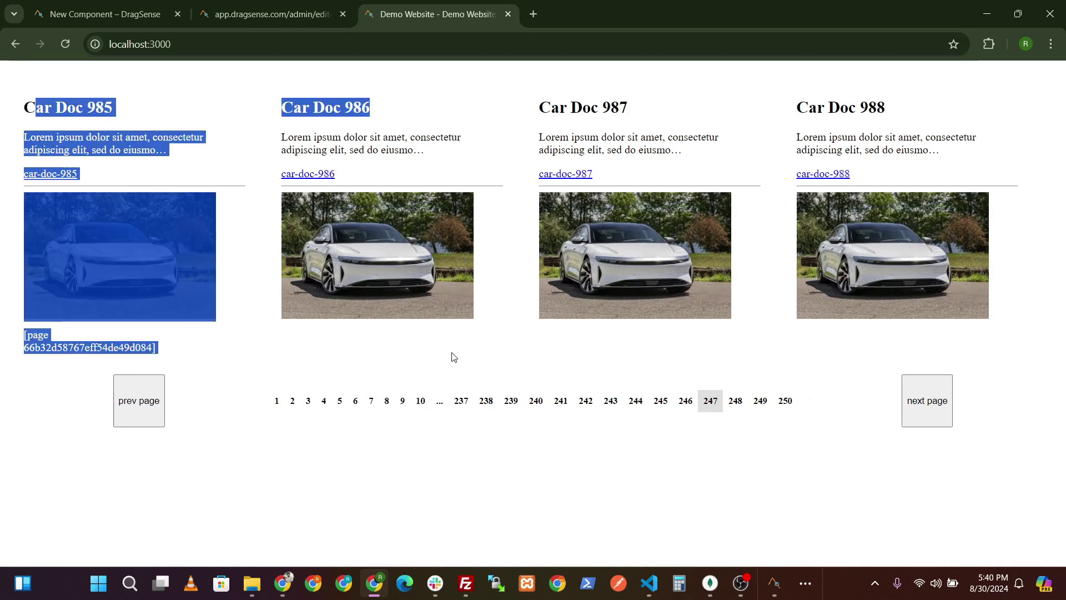
pyautogui.click(292, 400)
pyautogui.click(303, 408)
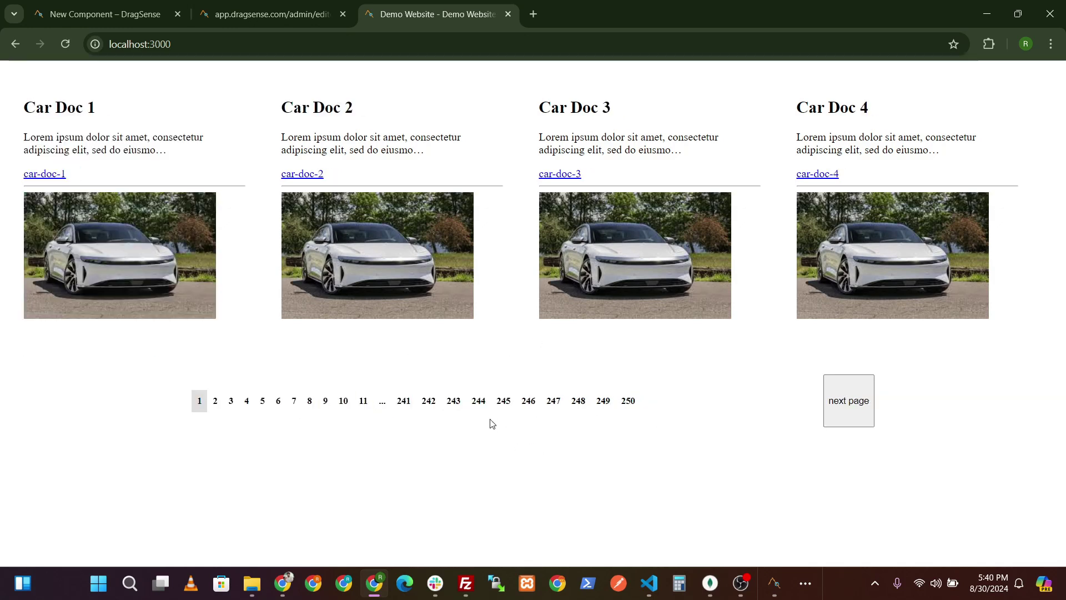